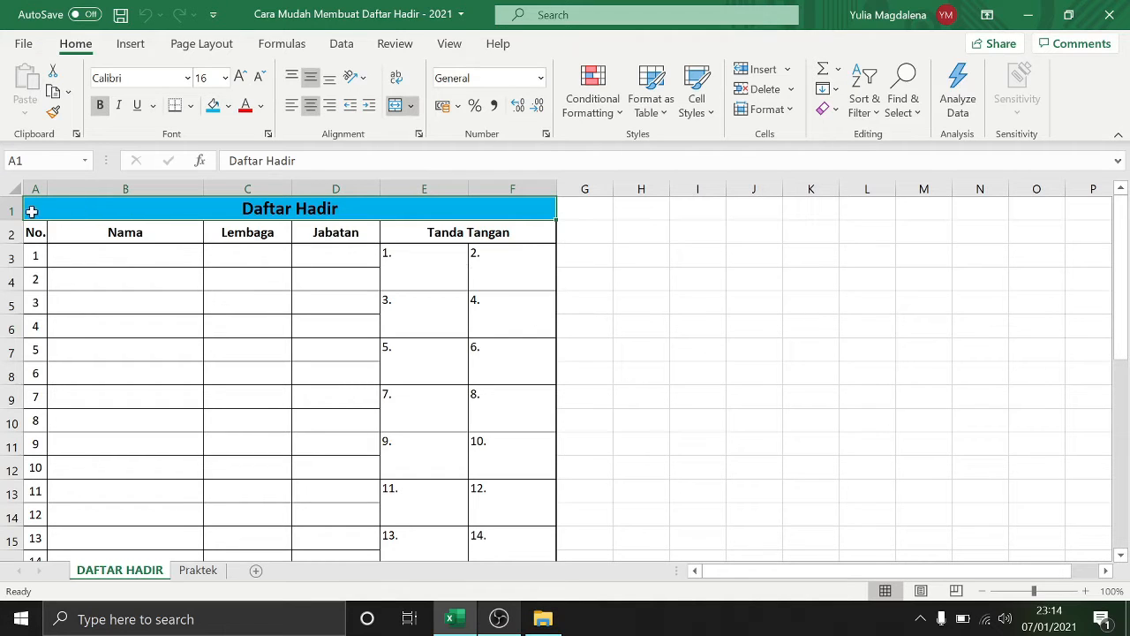
# Step: Review the finished DAFTAR HADIR table, then switch to the empty Praktek sheet
pyautogui.moveTo(1123, 234)
pyautogui.mouseDown()
pyautogui.moveTo(1125, 476)
pyautogui.moveTo(1123, 215)
pyautogui.mouseUp()
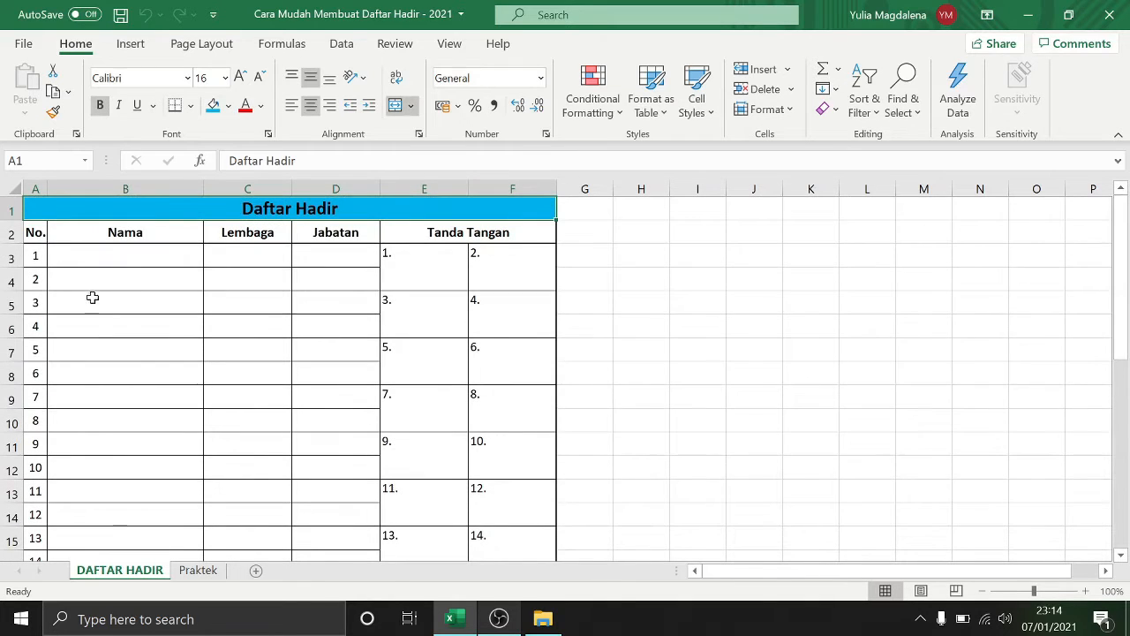
pyautogui.click(202, 571)
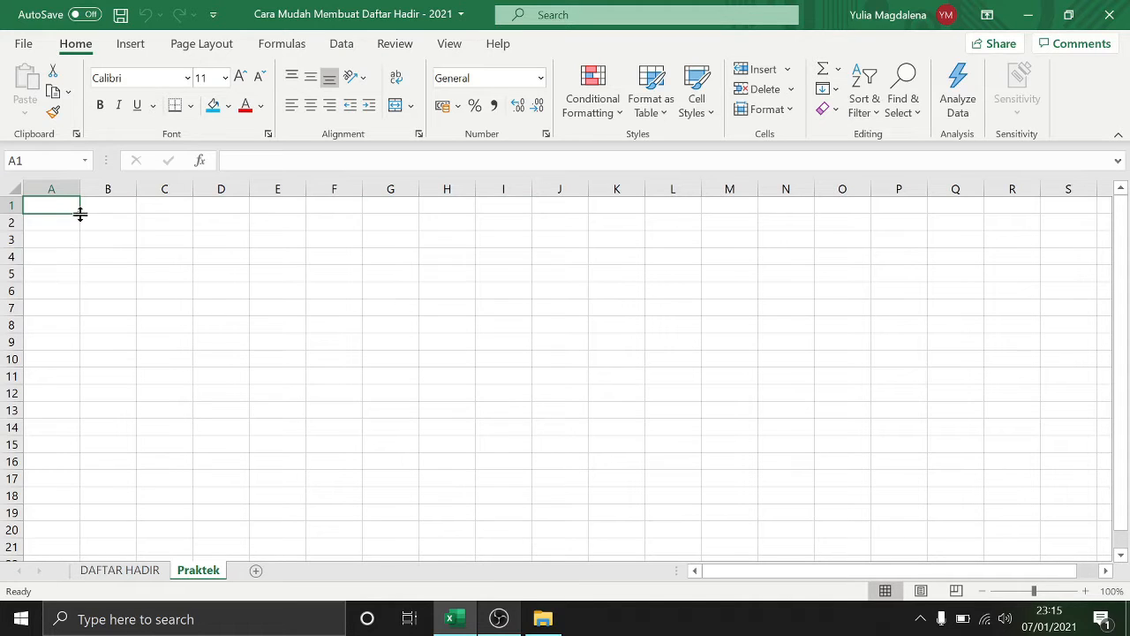
# Step: Enter DAFTAR HADIR in A1 and headers No., Nama, Lembaga, Jabatan, Tanda Tangan in A2:E2
pyautogui.write('D')
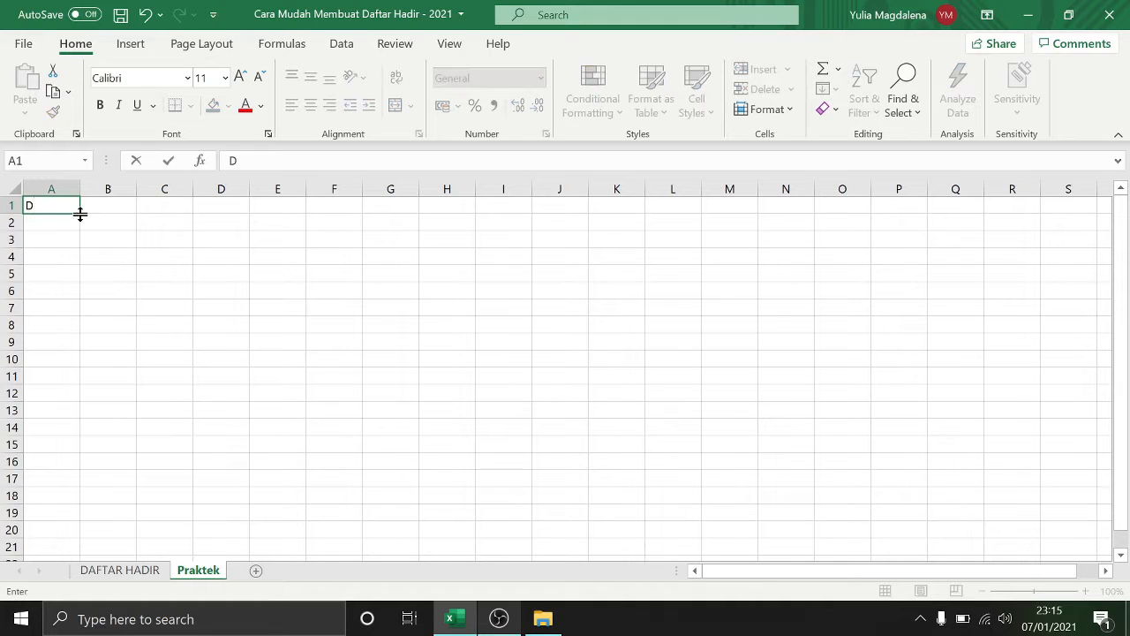
pyautogui.write('AFTAR HADIR')
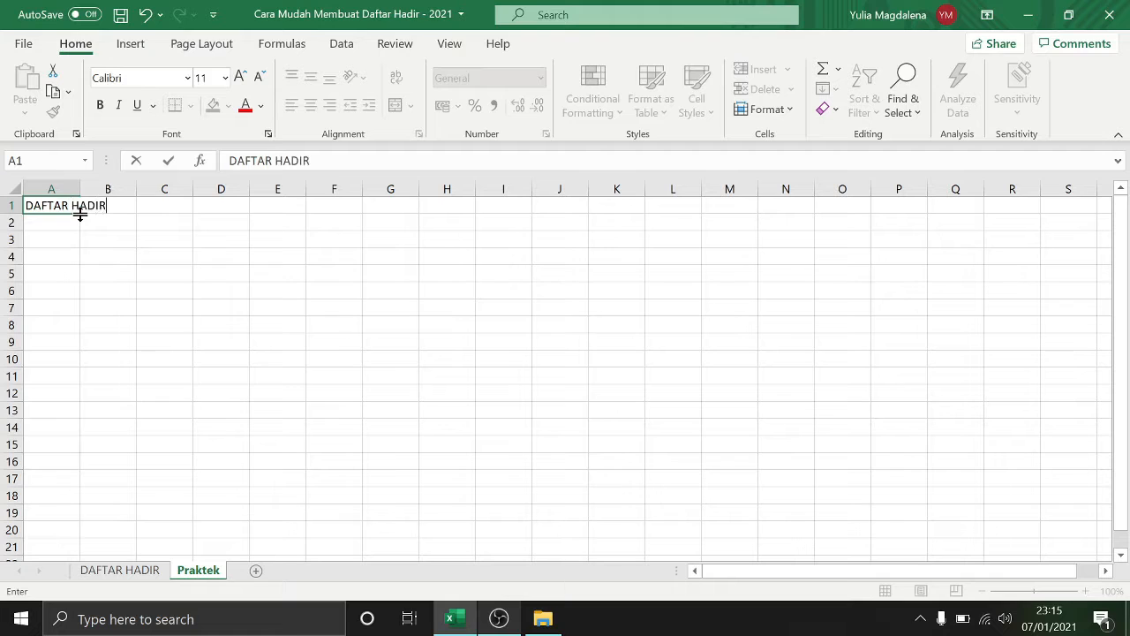
pyautogui.press('Return')
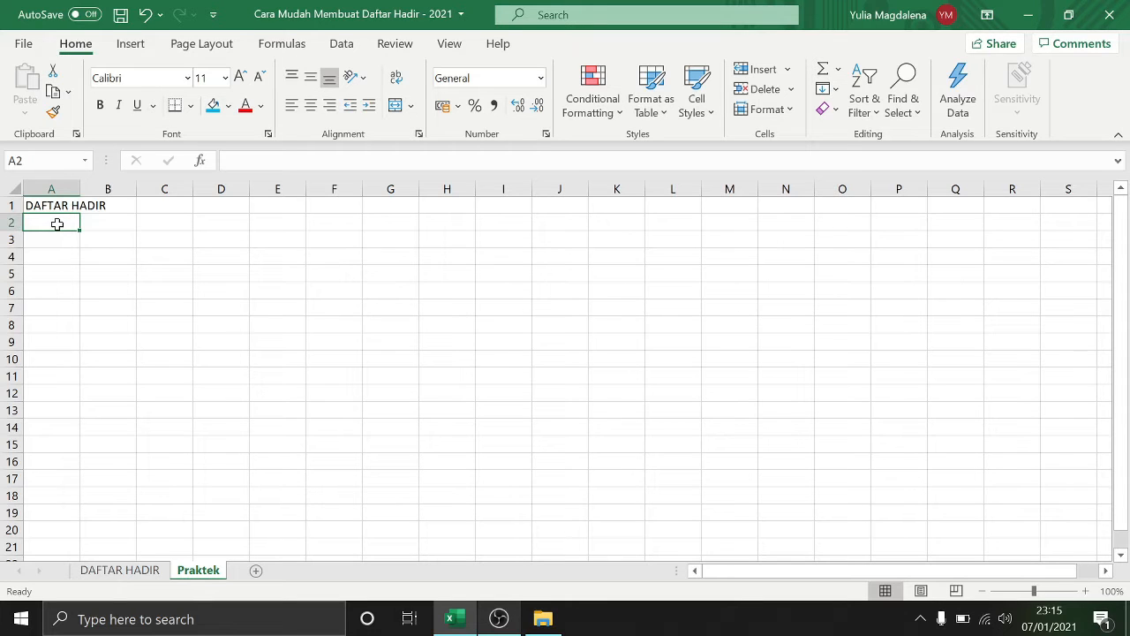
pyautogui.write('N')
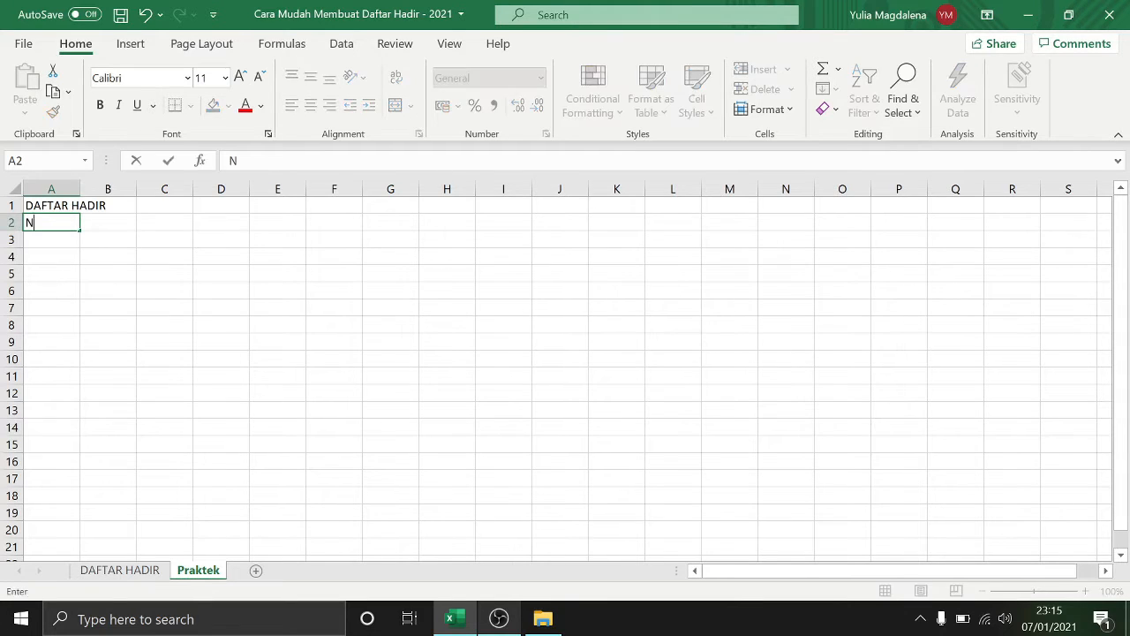
pyautogui.write('o.')
pyautogui.press('Tab')
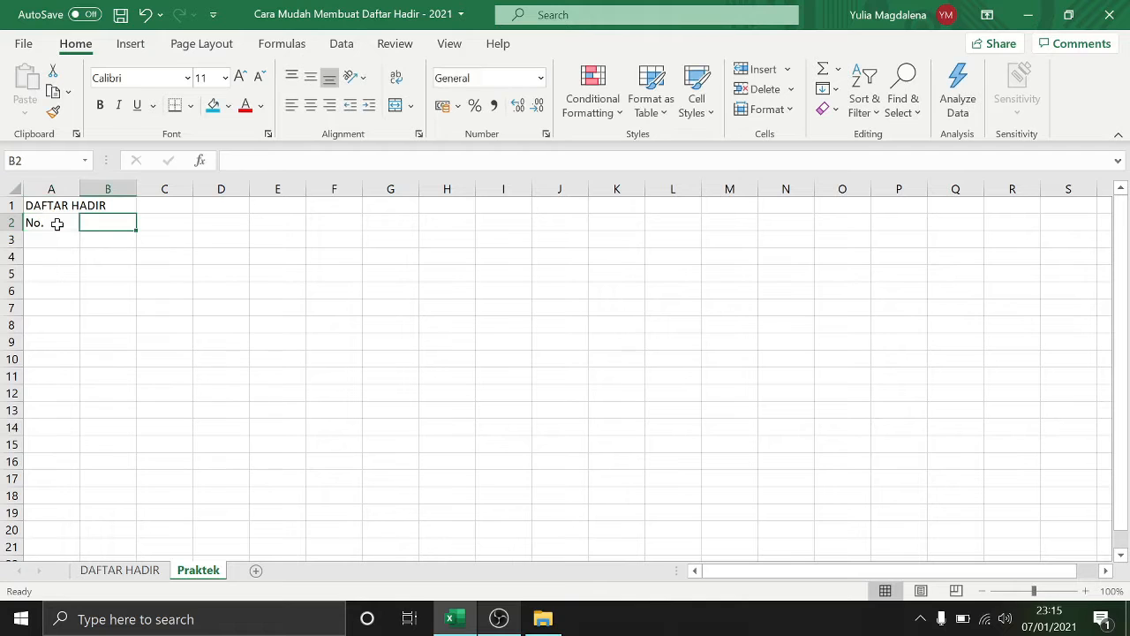
pyautogui.write('Nama')
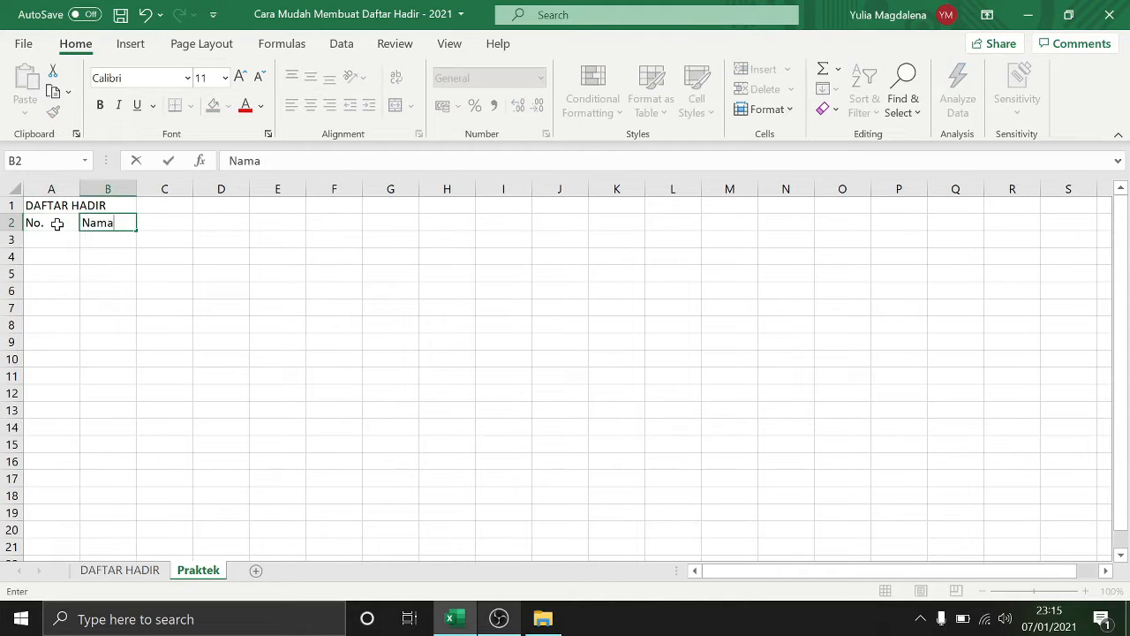
pyautogui.press('Tab')
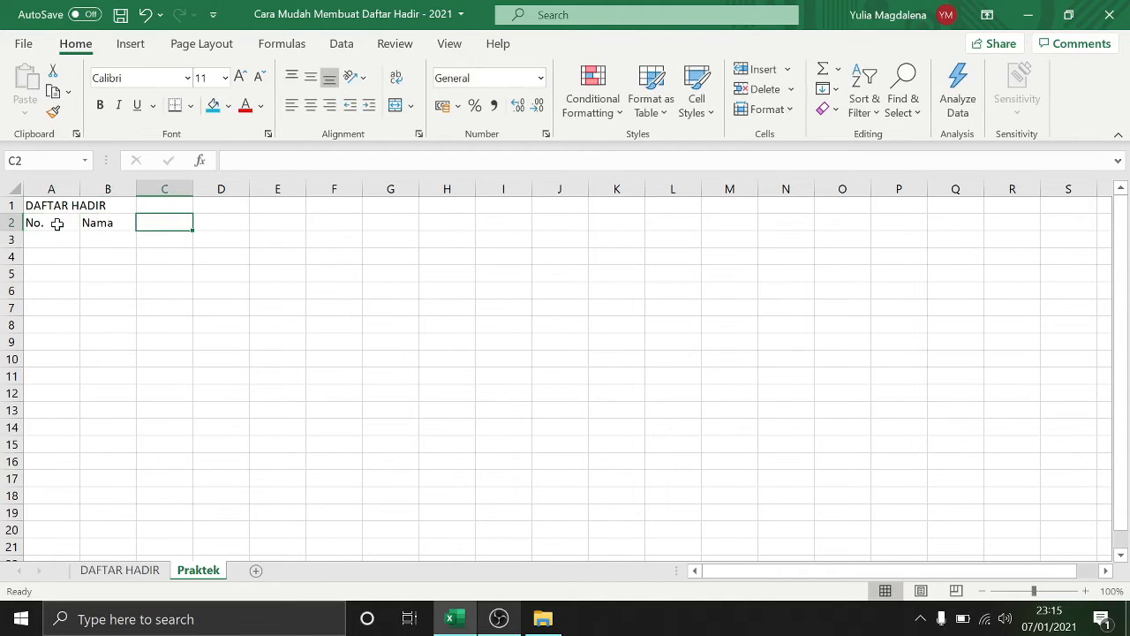
pyautogui.write('L')
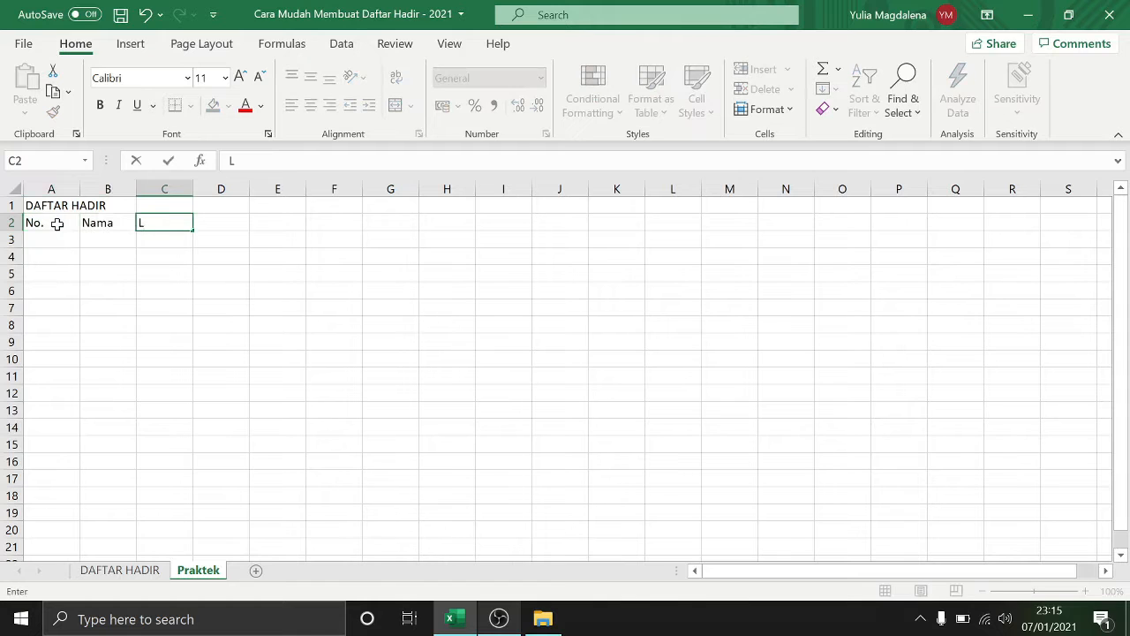
pyautogui.write('embagag')
pyautogui.press('Tab')
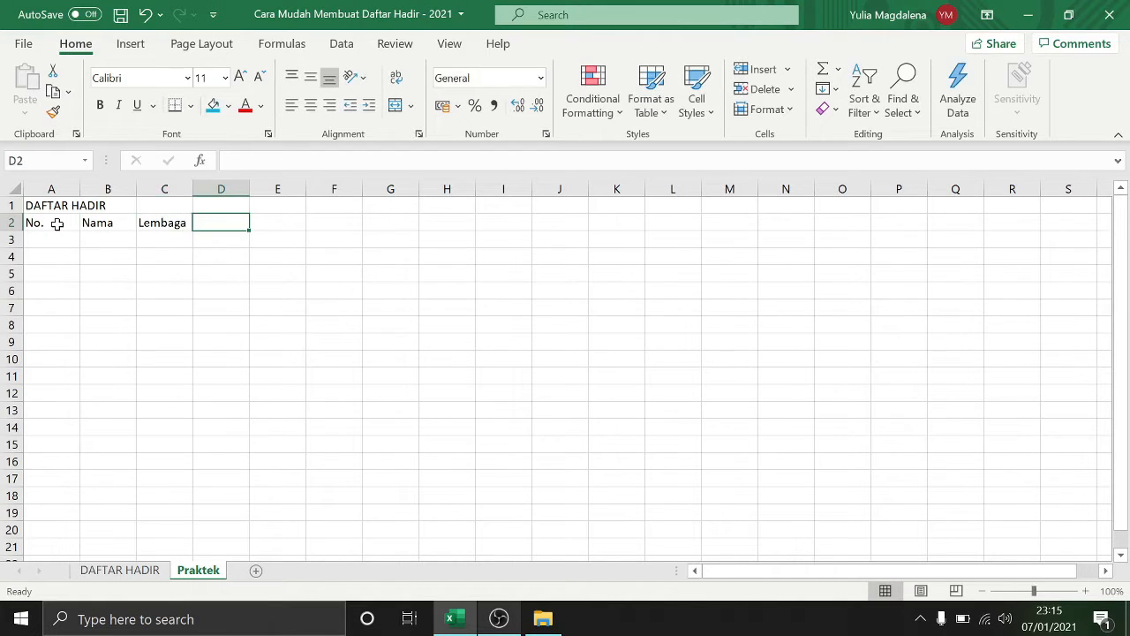
pyautogui.write('Jabatan')
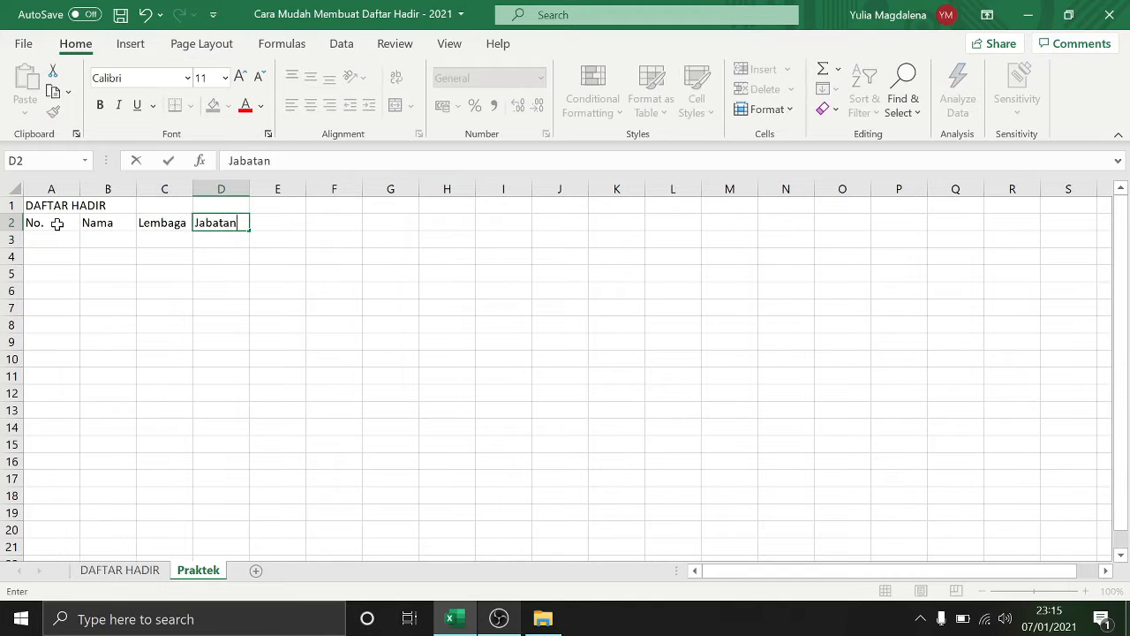
pyautogui.press('Tab')
pyautogui.write('Tan')
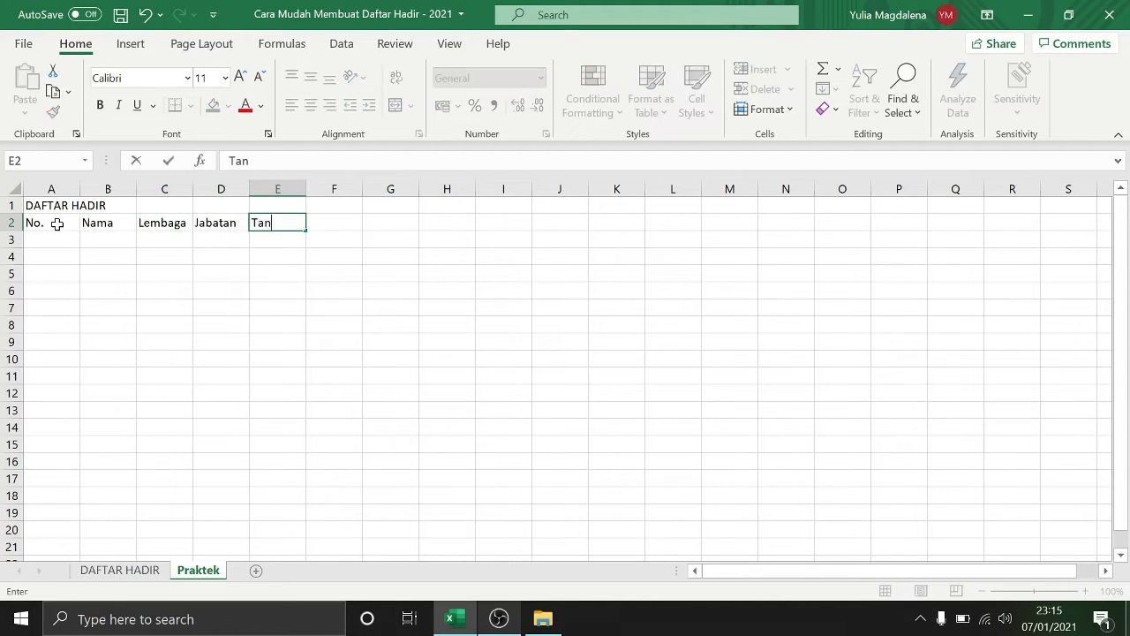
pyautogui.write('da Tangan')
pyautogui.click(123, 255)
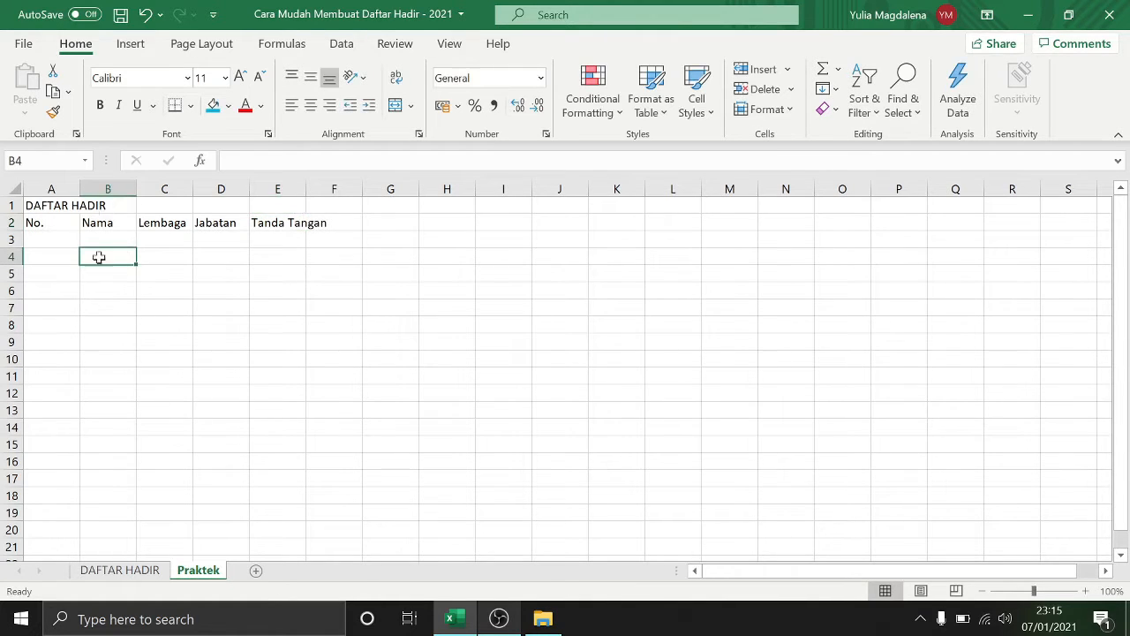
pyautogui.click(129, 279)
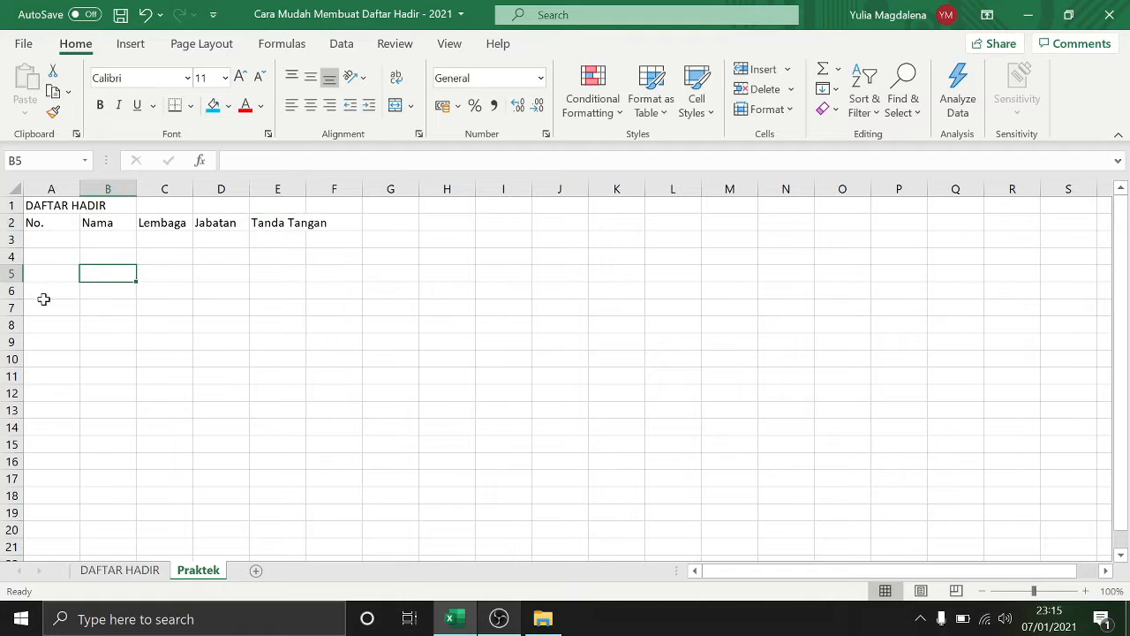
# Step: Type the starting numbers 1, 2 and 3 into cells A3:A5
pyautogui.click(56, 237)
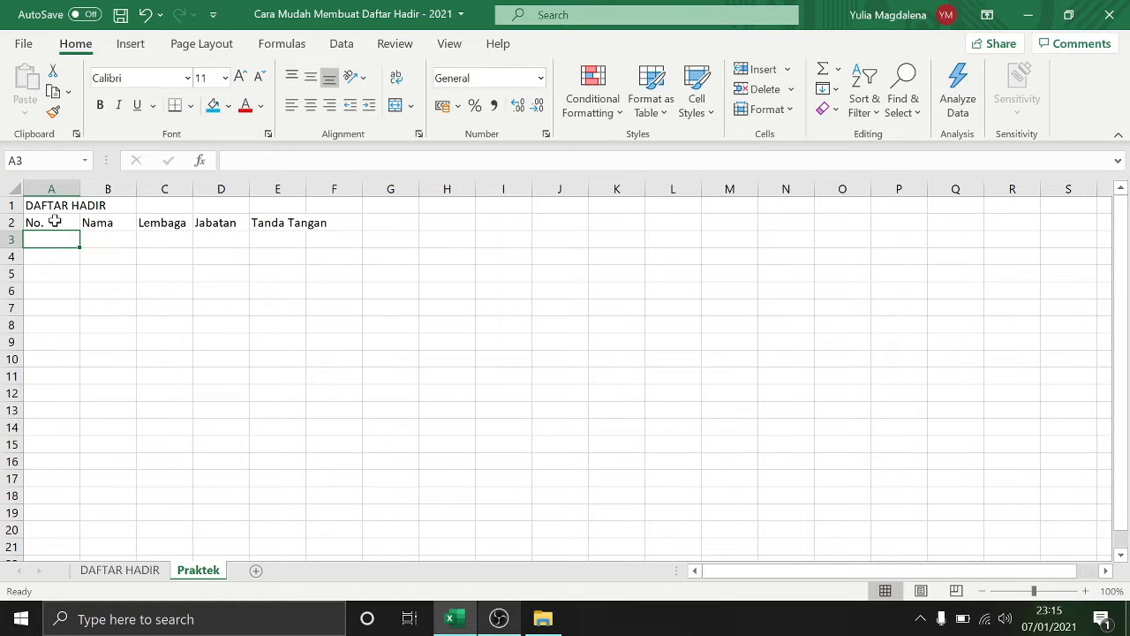
pyautogui.click(61, 253)
pyautogui.click(63, 240)
pyautogui.write('1')
pyautogui.press('Return')
pyautogui.write('2')
pyautogui.press('Return')
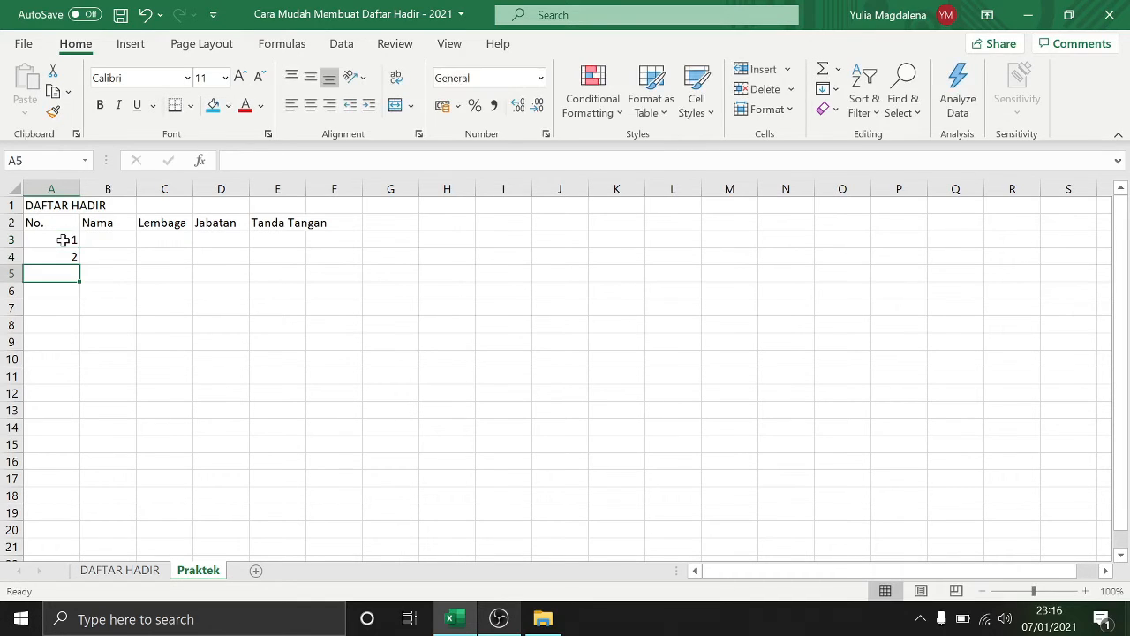
pyautogui.write('3')
pyautogui.press('Return')
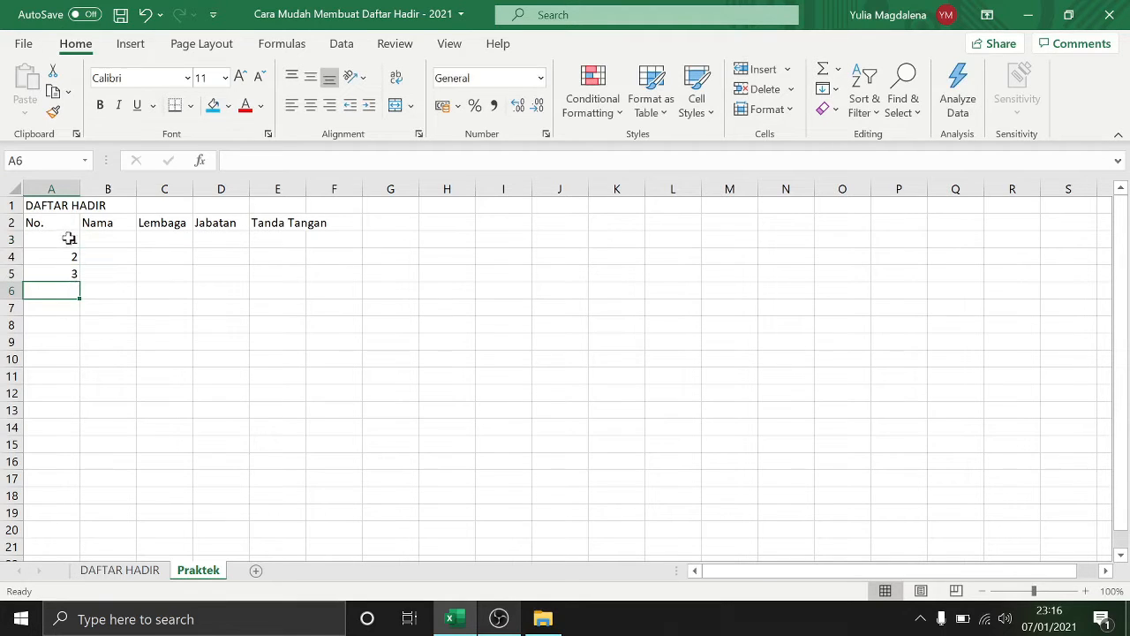
# Step: Extend the 1–3 series with the fill handle down to 30 in A32
pyautogui.moveTo(69, 239); pyautogui.dragTo(65, 277)
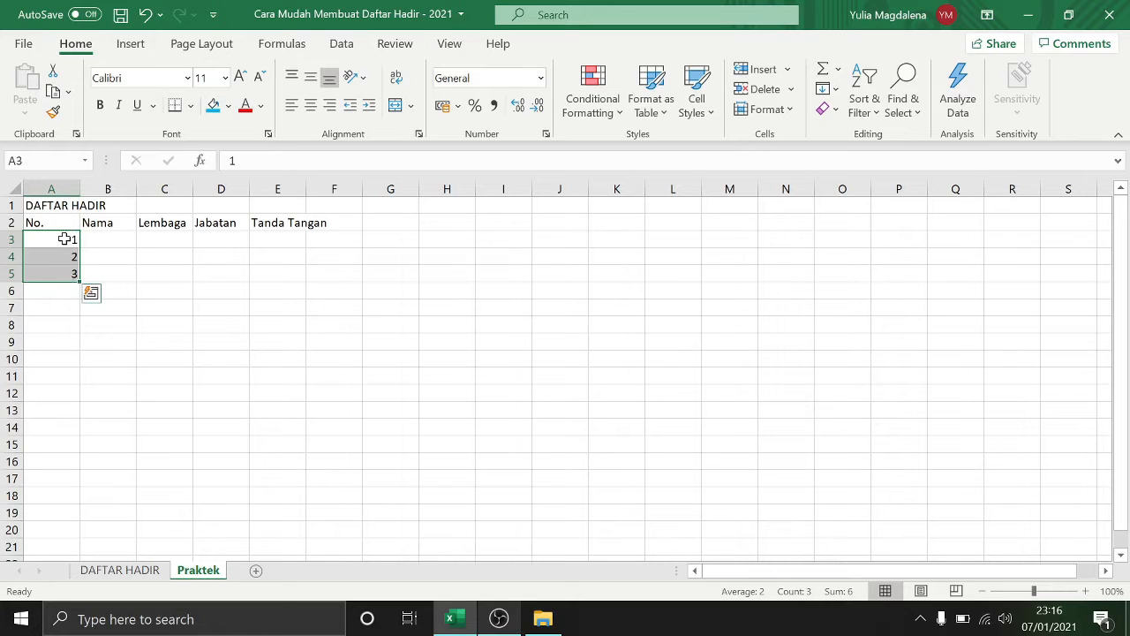
pyautogui.moveTo(64, 240); pyautogui.dragTo(70, 277)
pyautogui.moveTo(80, 280); pyautogui.dragTo(82, 479)
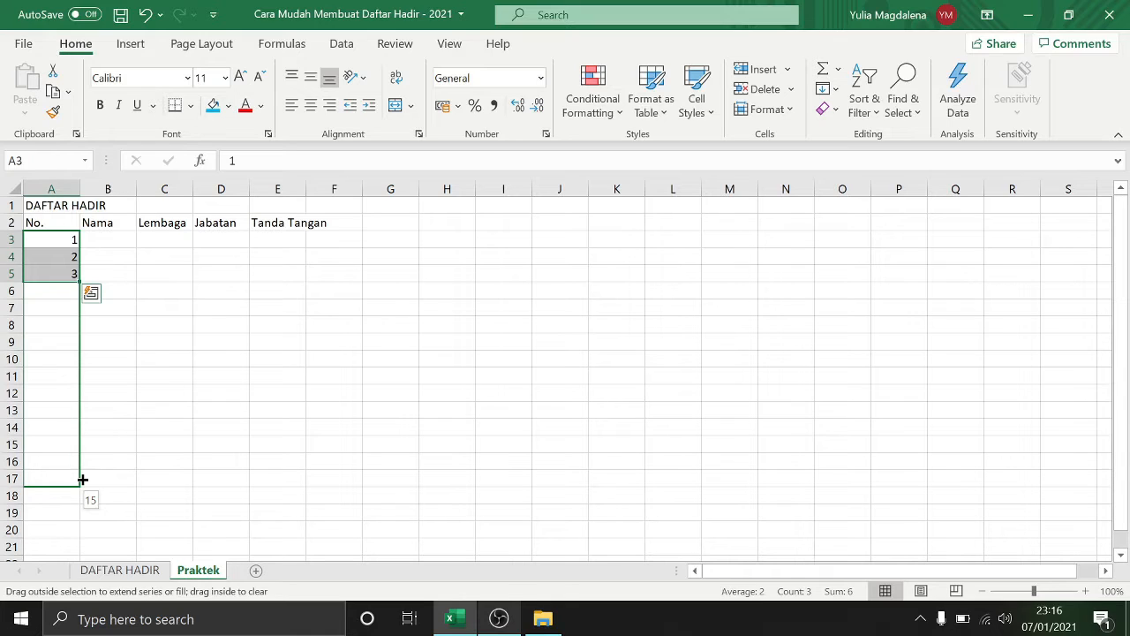
pyautogui.moveTo(83, 478); pyautogui.dragTo(82, 479)
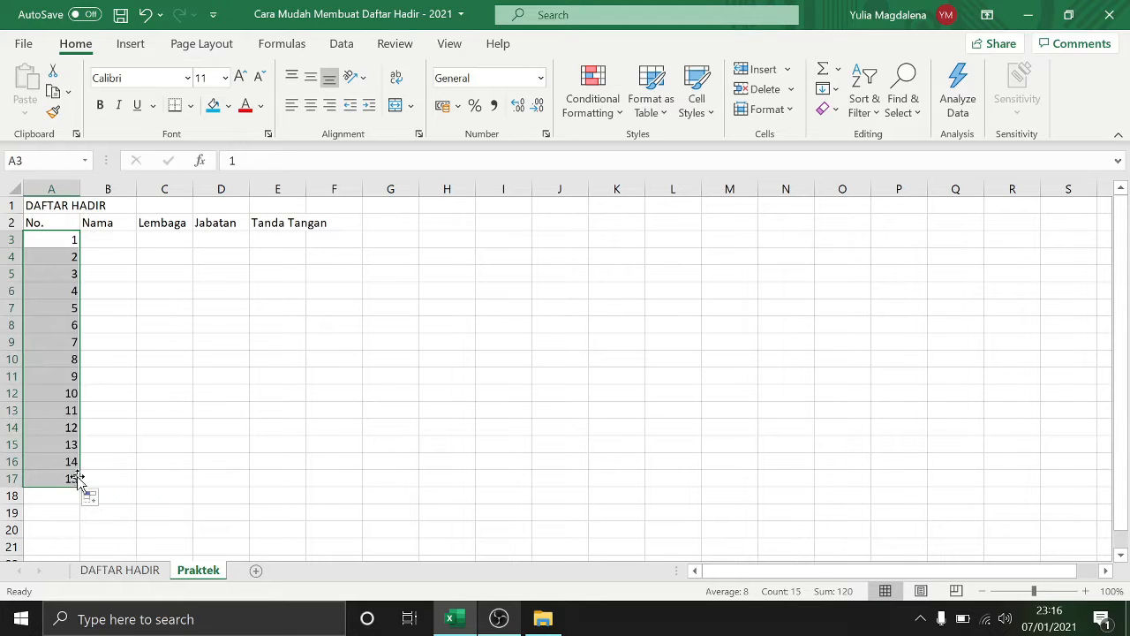
pyautogui.moveTo(79, 486)
pyautogui.mouseDown()
pyautogui.moveTo(80, 573)
pyautogui.moveTo(78, 472)
pyautogui.mouseUp()
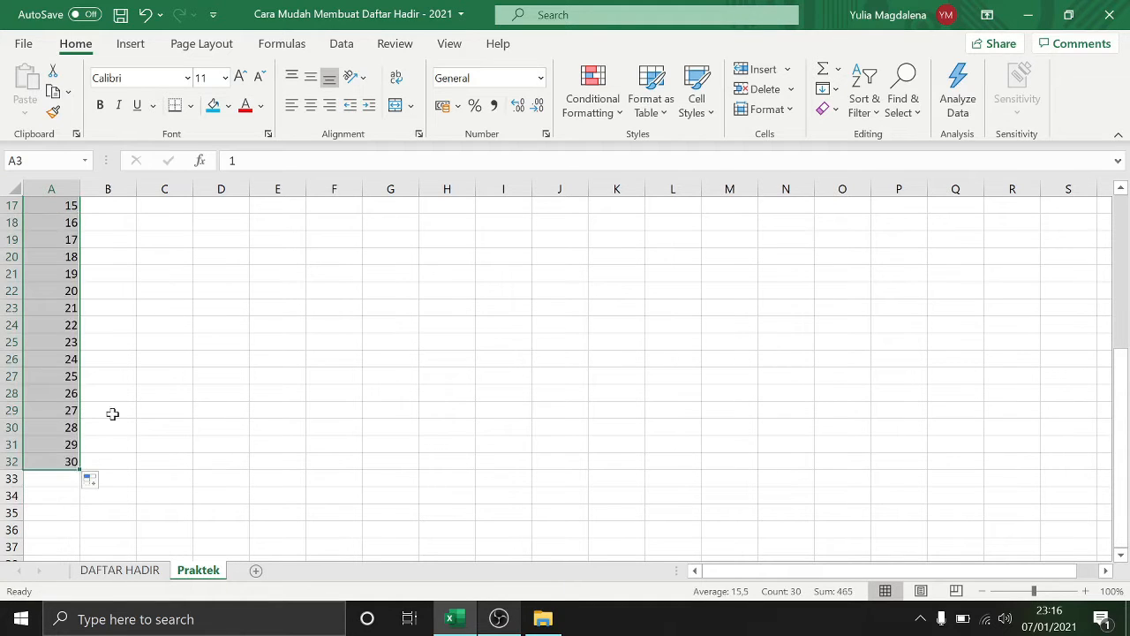
# Step: Scroll back to the top of the sheet and deselect the numbered column
pyautogui.scroll(-1, 113, 403)
pyautogui.moveTo(1121, 421); pyautogui.dragTo(1120, 258)
pyautogui.click(104, 290)
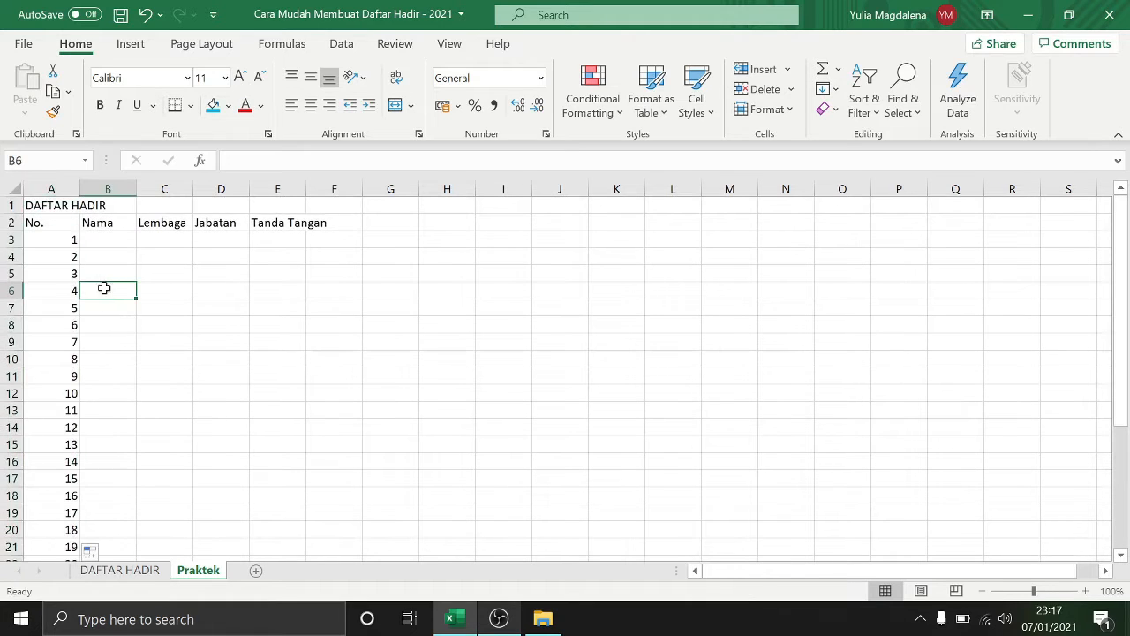
pyautogui.click(133, 238)
pyautogui.click(111, 302)
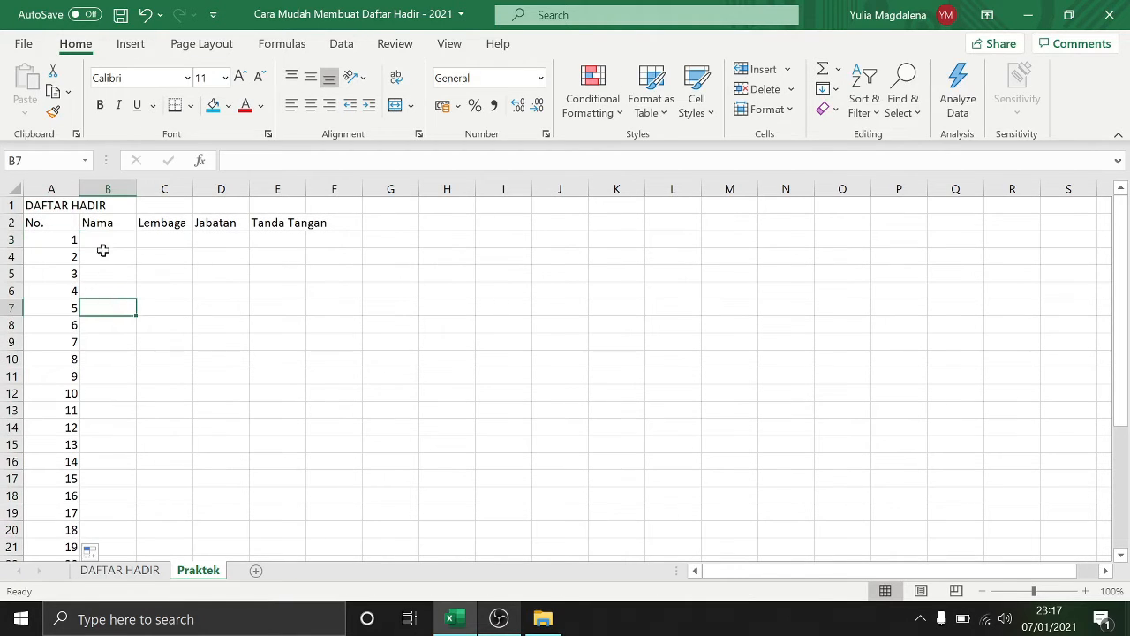
pyautogui.click(128, 226)
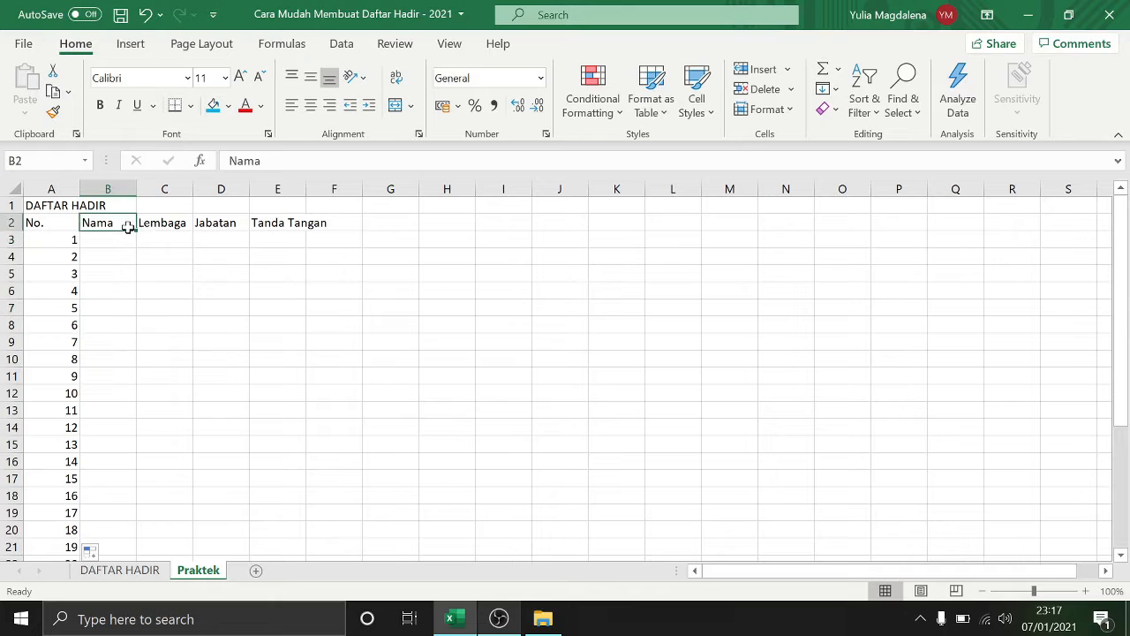
pyautogui.click(113, 309)
pyautogui.click(110, 408)
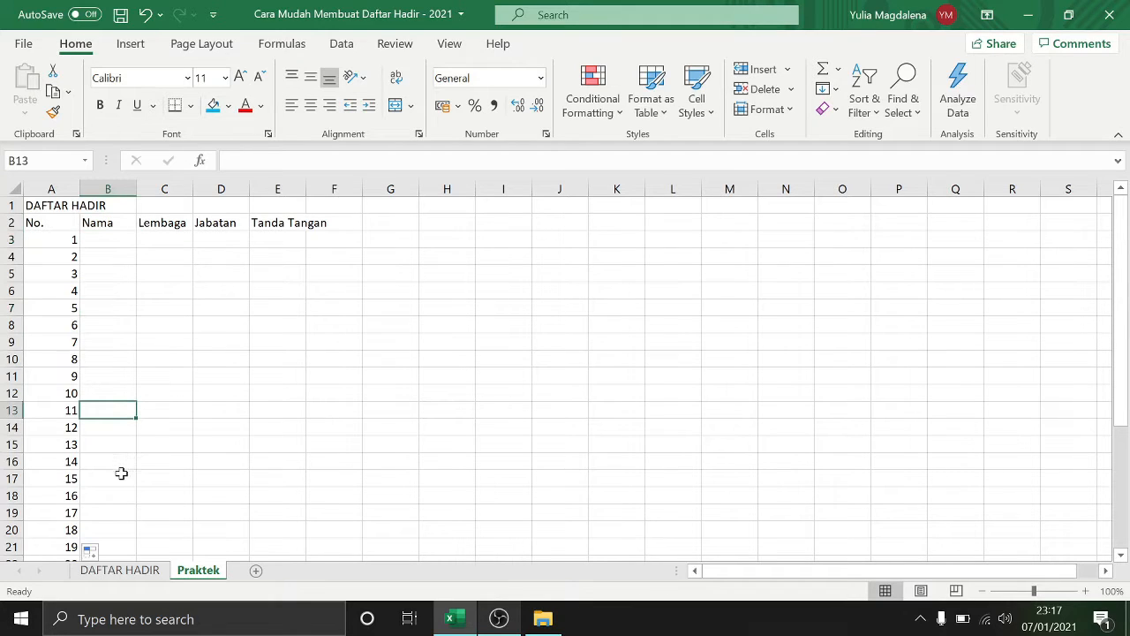
pyautogui.click(144, 448)
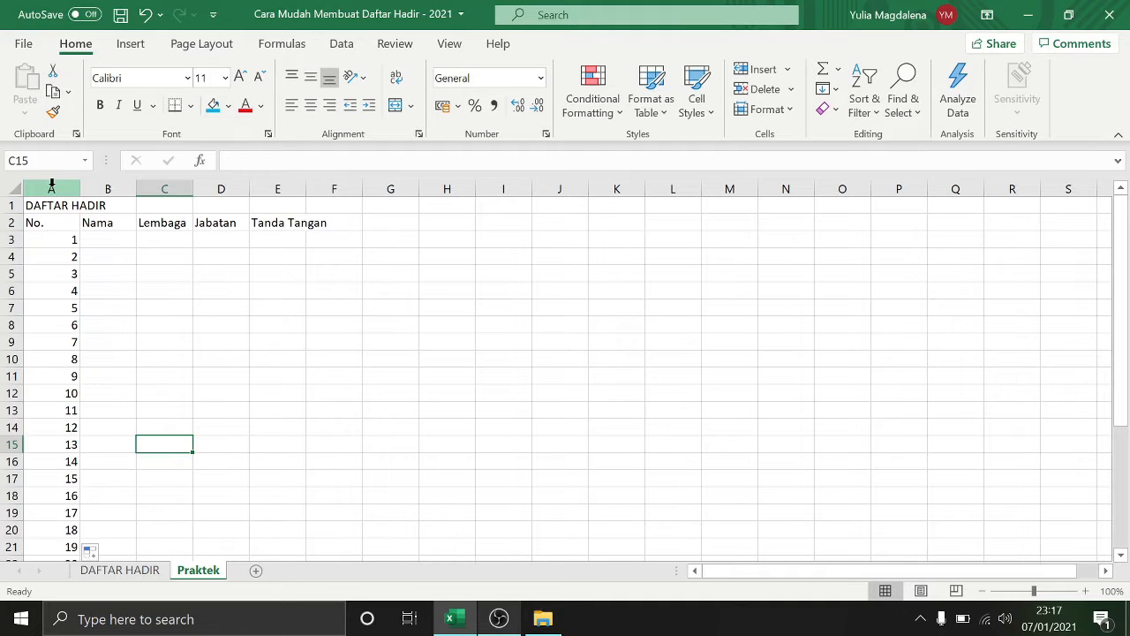
# Step: Select columns A through E by dragging across their column headers
pyautogui.moveTo(51, 185); pyautogui.dragTo(283, 189)
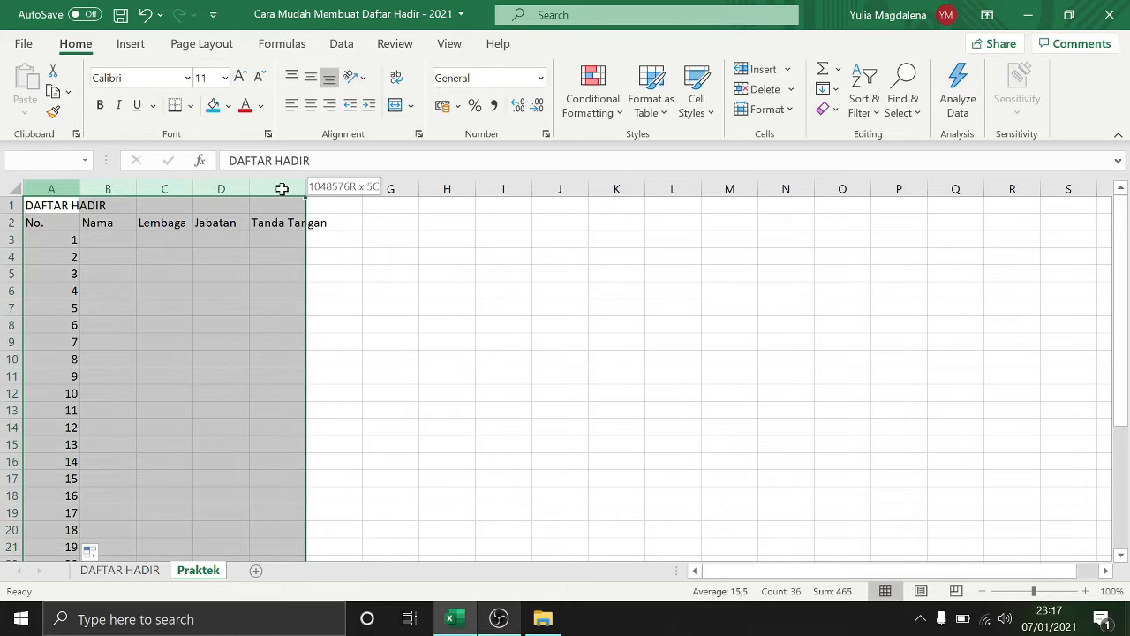
pyautogui.moveTo(281, 189); pyautogui.dragTo(277, 185)
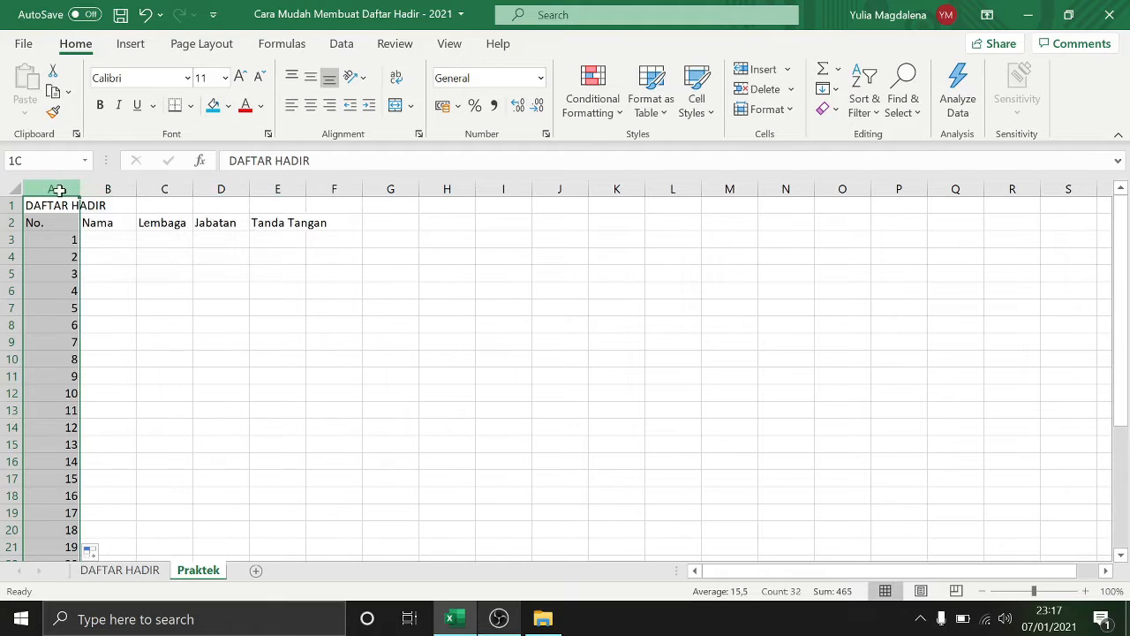
pyautogui.click(59, 187)
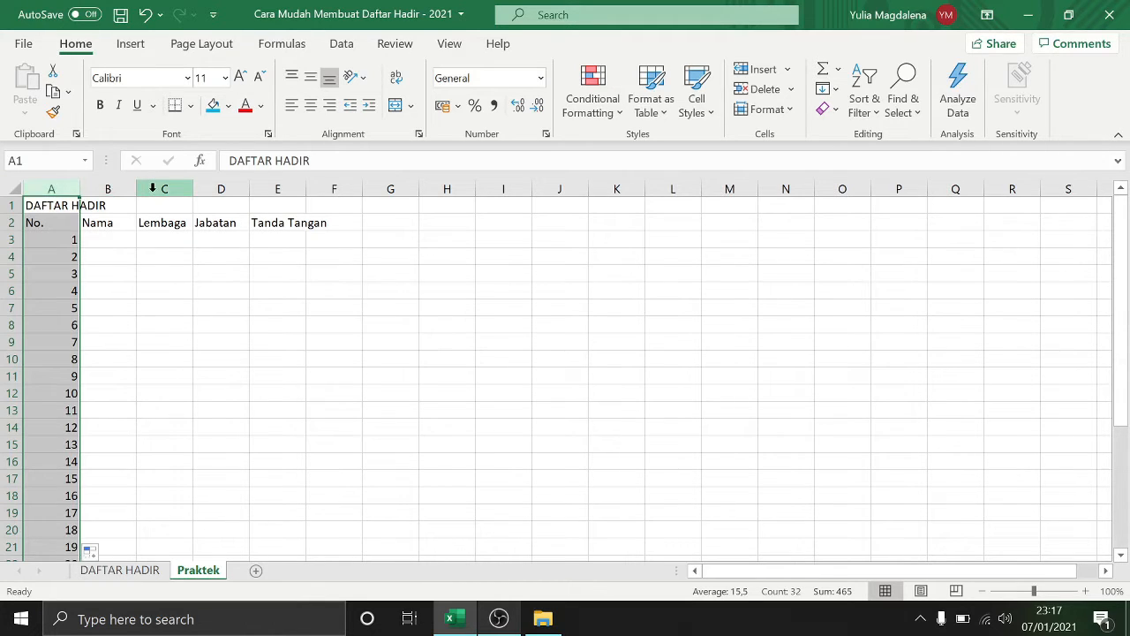
pyautogui.click(152, 188)
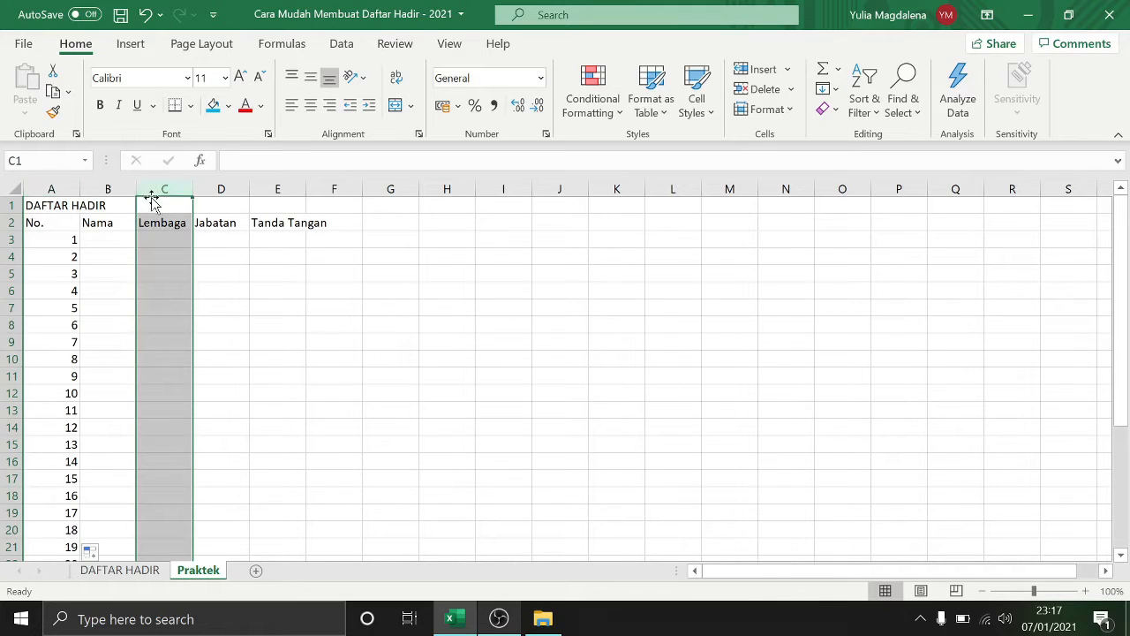
pyautogui.click(46, 187)
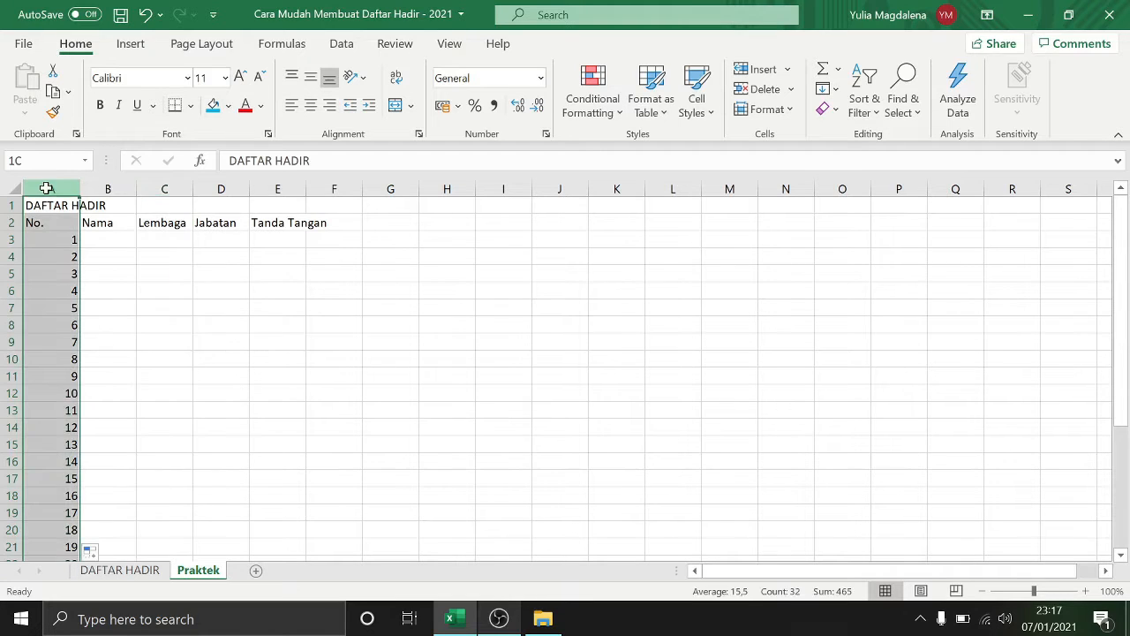
pyautogui.moveTo(47, 187); pyautogui.dragTo(294, 188)
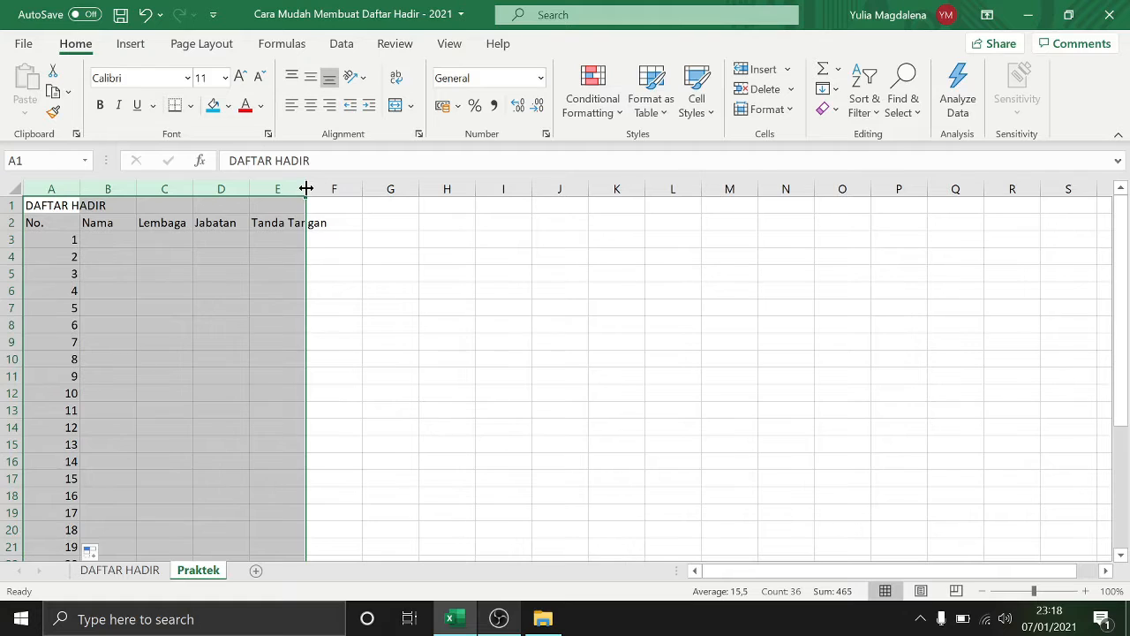
# Step: AutoFit columns A–E and check that the Nama and Lembaga headers show fully
pyautogui.doubleClick(307, 188)
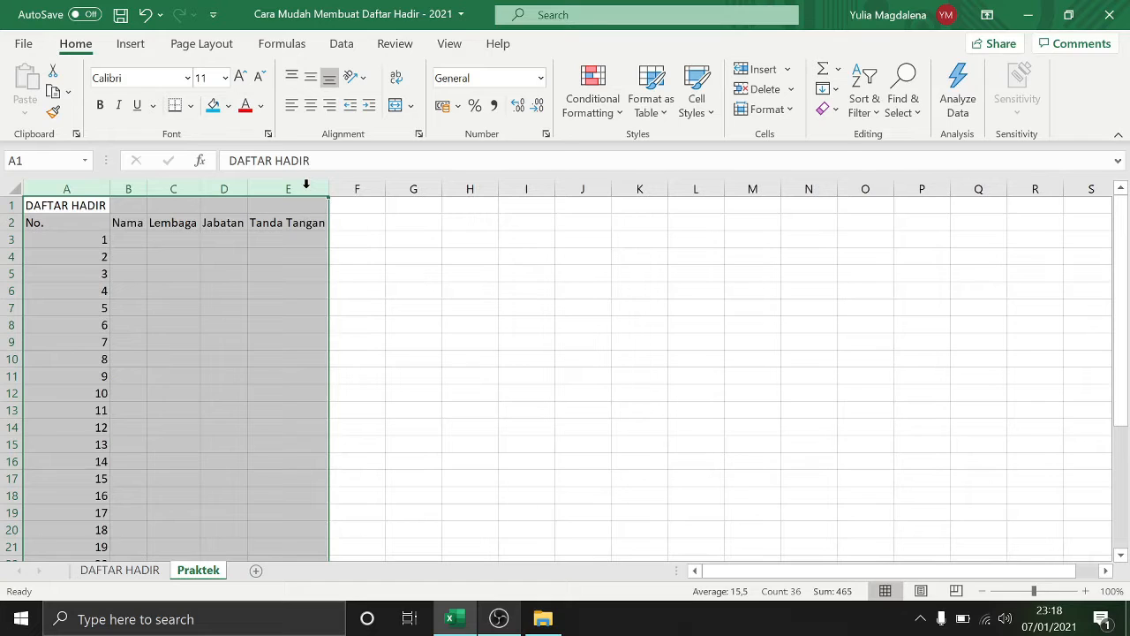
pyautogui.click(138, 188)
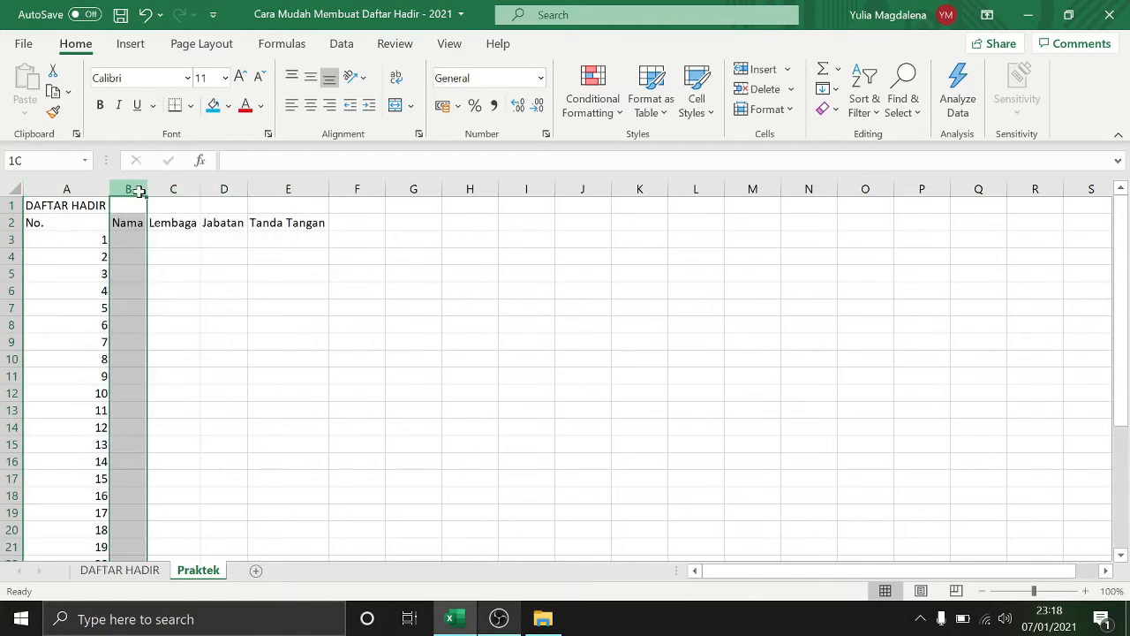
pyautogui.click(132, 222)
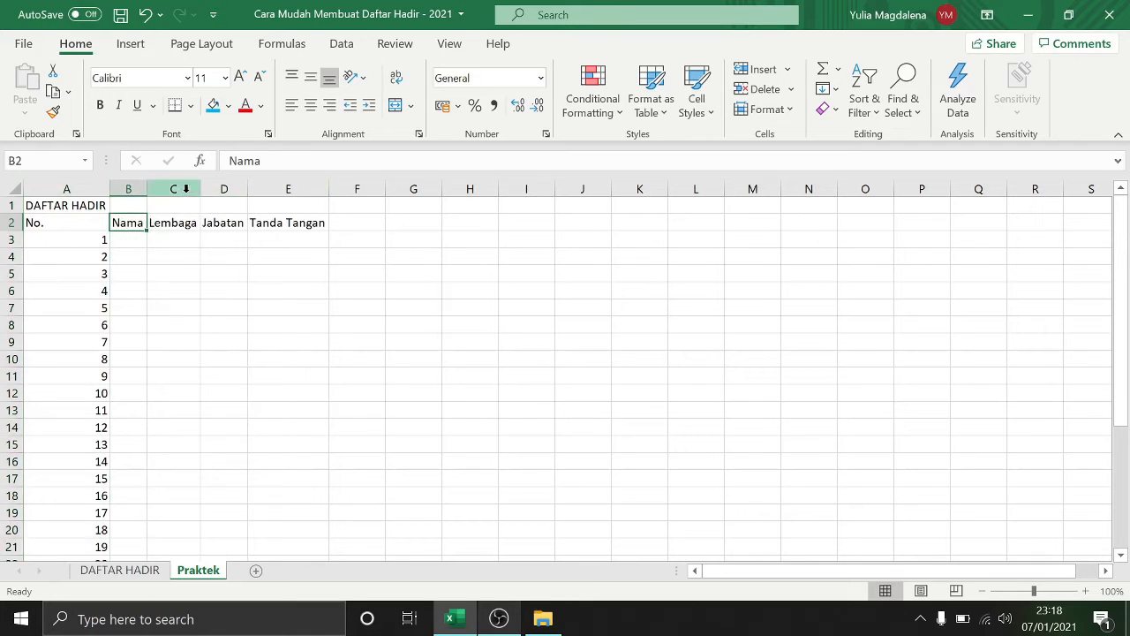
pyautogui.click(179, 224)
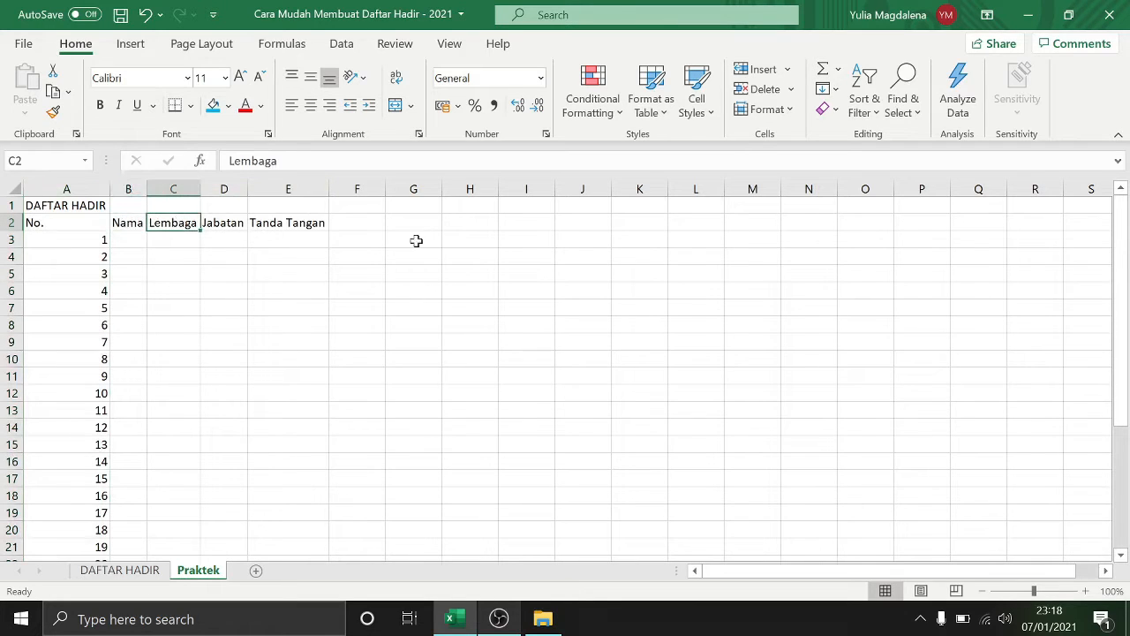
pyautogui.click(297, 256)
pyautogui.click(172, 288)
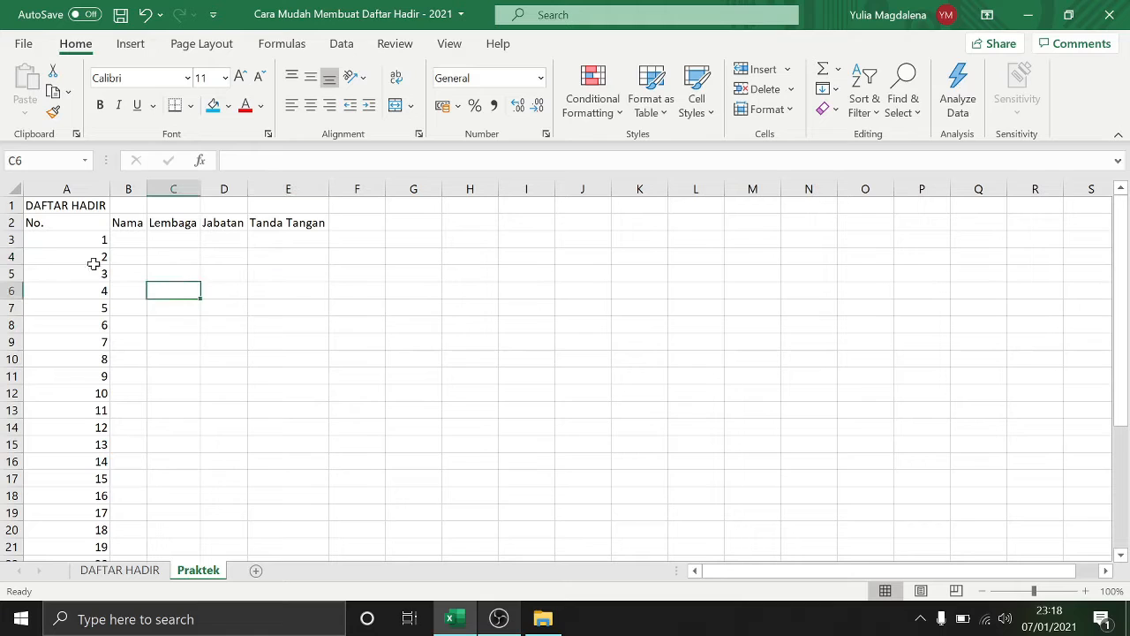
# Step: Check the No. column numbers and the DAFTAR HADIR title cell after resizing
pyautogui.click(74, 277)
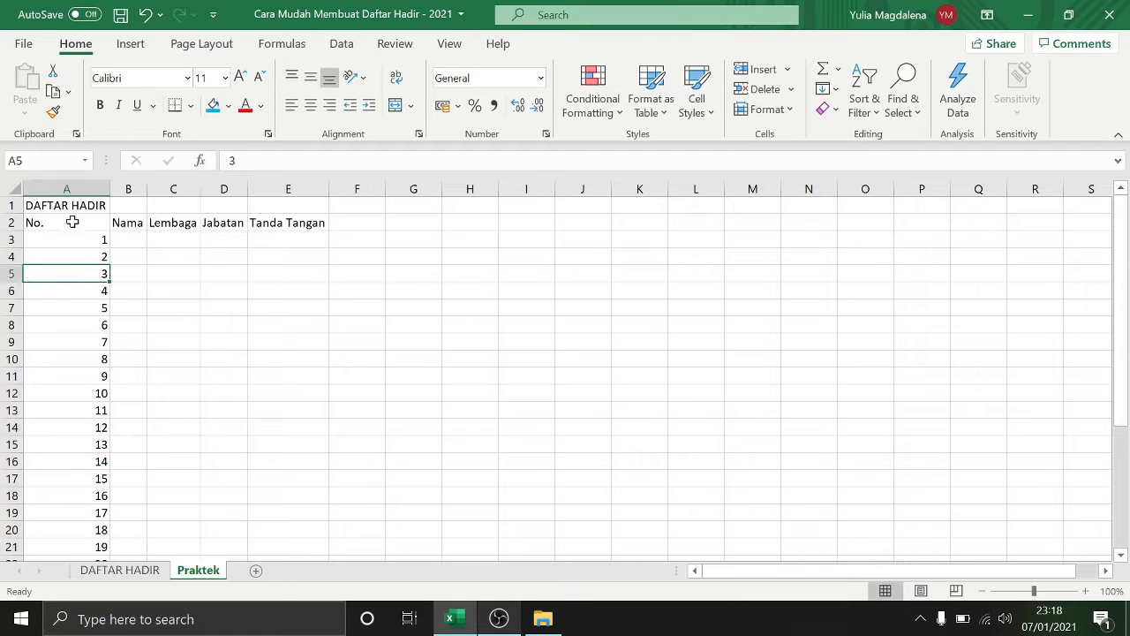
pyautogui.click(71, 223)
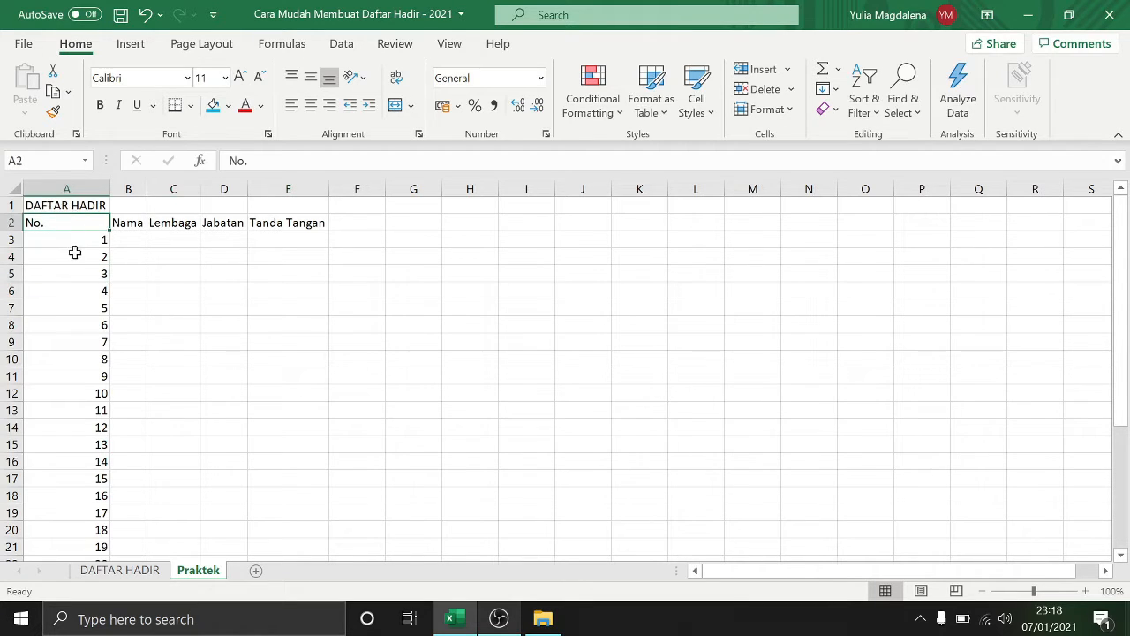
pyautogui.moveTo(91, 242); pyautogui.dragTo(89, 320)
pyautogui.click(76, 354)
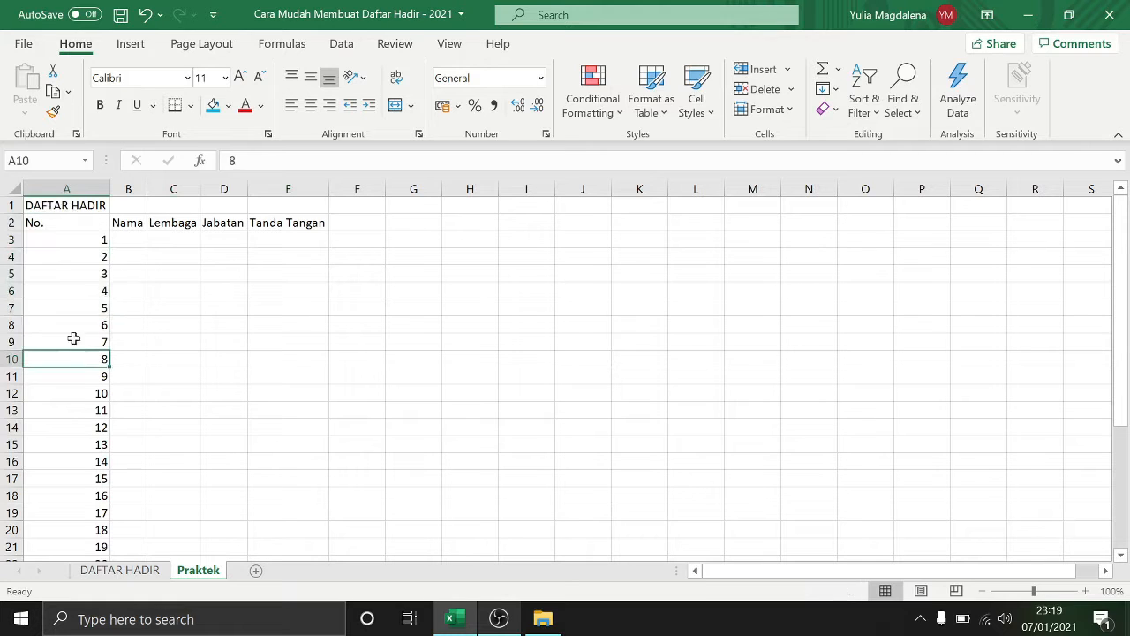
pyautogui.click(88, 205)
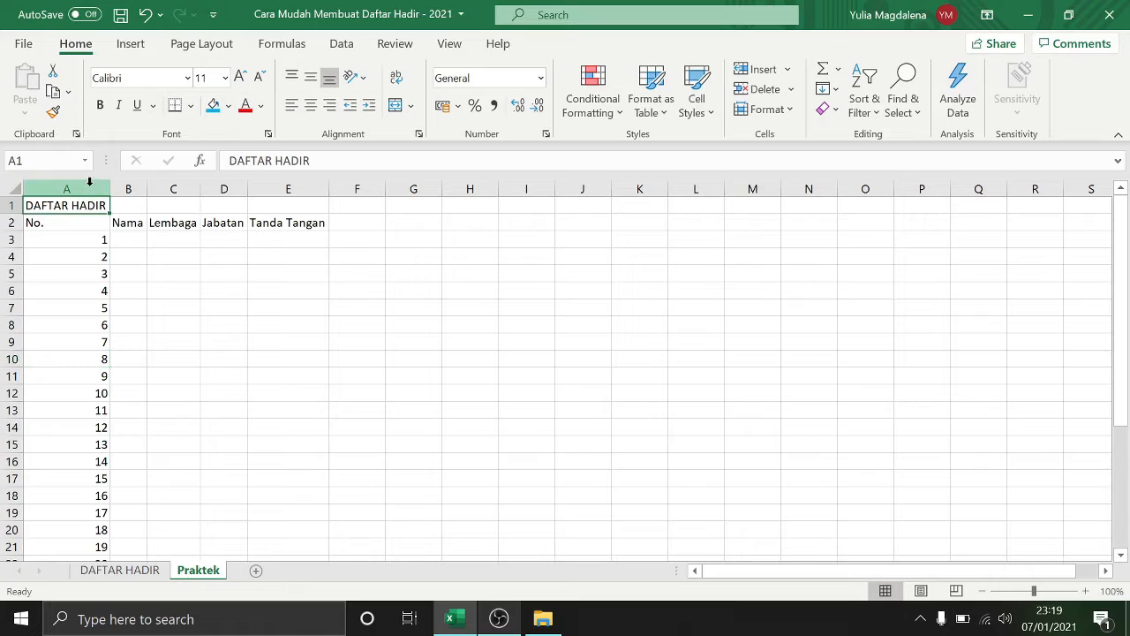
pyautogui.click(69, 309)
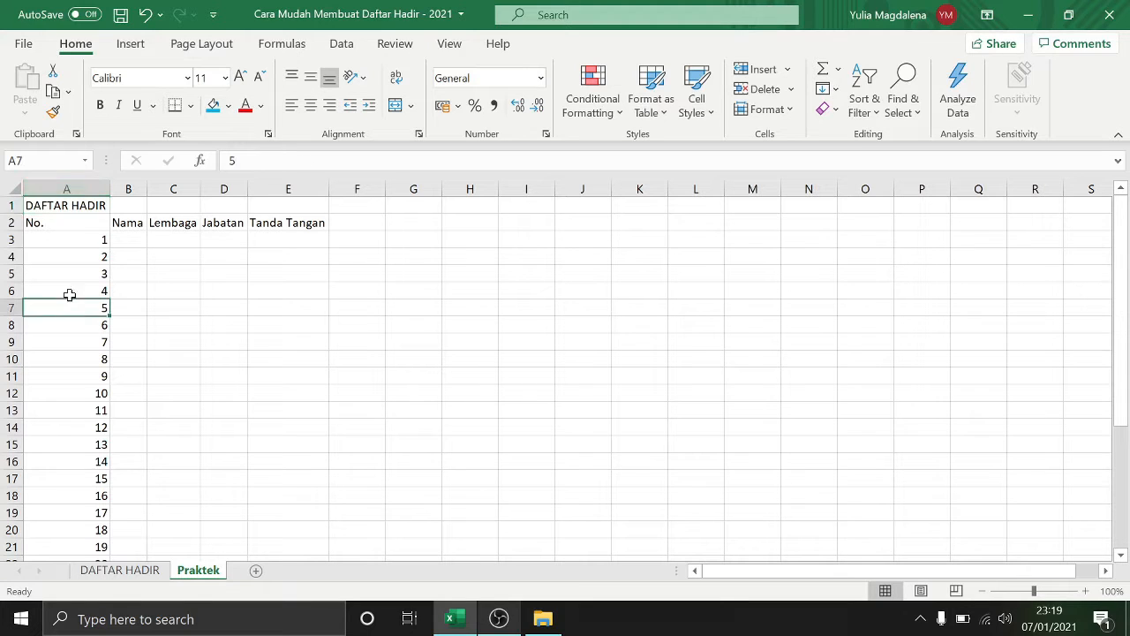
pyautogui.click(87, 205)
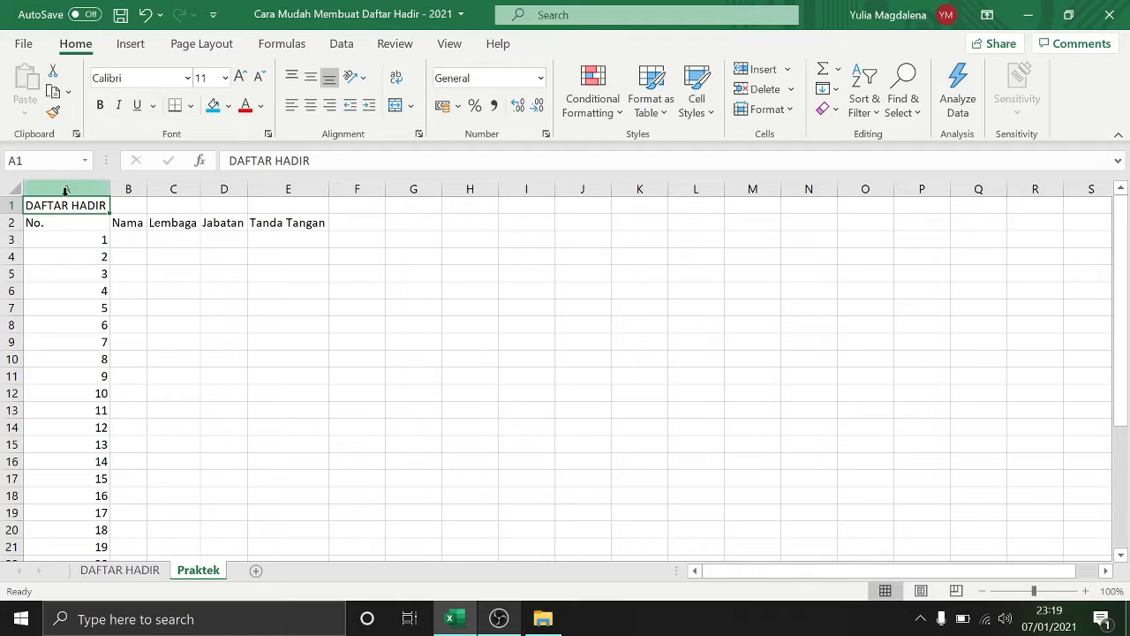
# Step: Select A1:F1 and apply Merge & Center to the DAFTAR HADIR title
pyautogui.moveTo(65, 202); pyautogui.dragTo(350, 207)
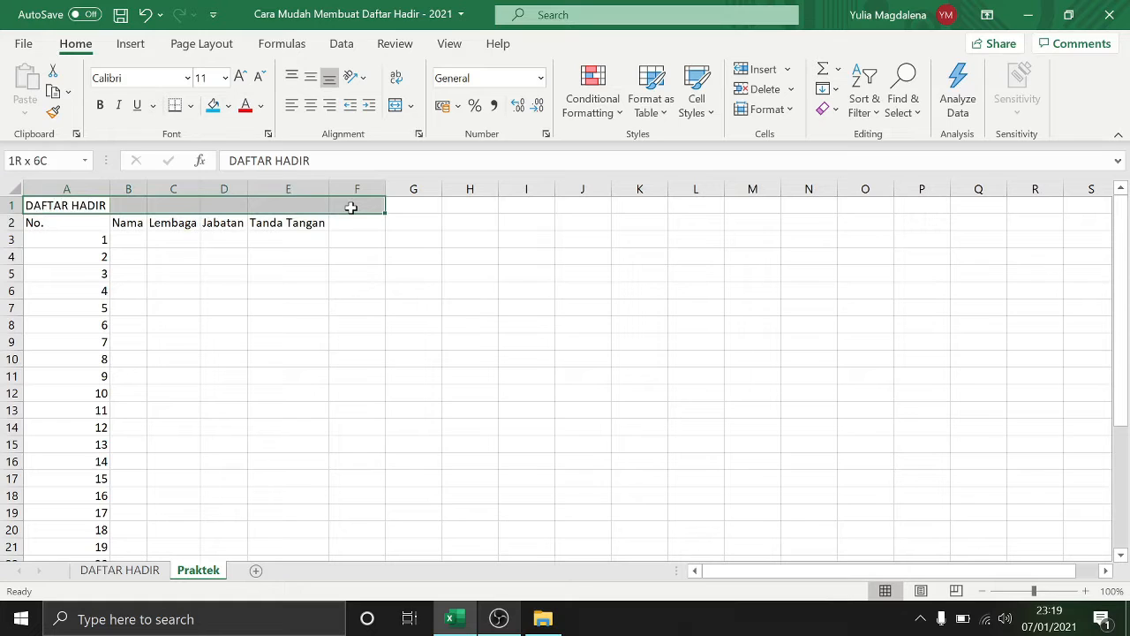
pyautogui.moveTo(351, 208); pyautogui.dragTo(351, 207)
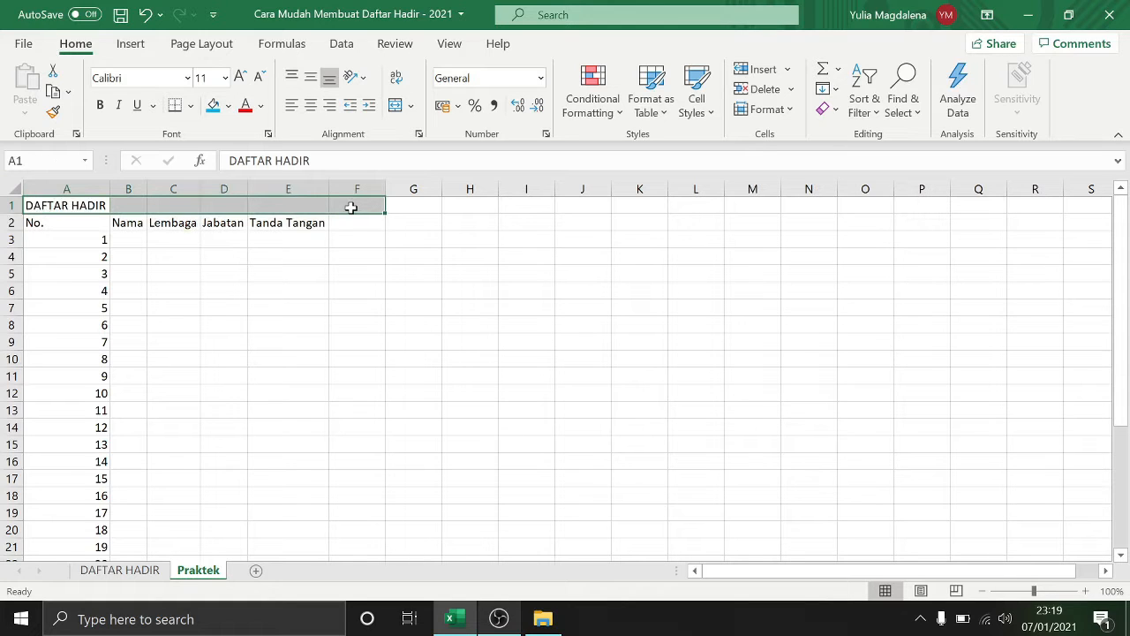
pyautogui.click(396, 106)
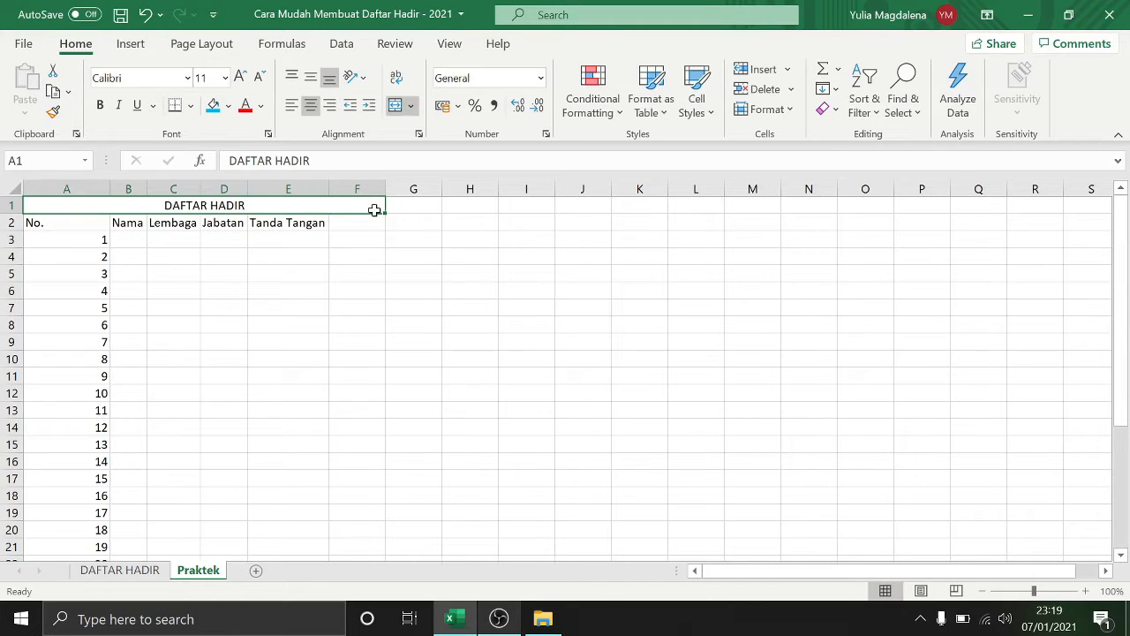
pyautogui.click(115, 255)
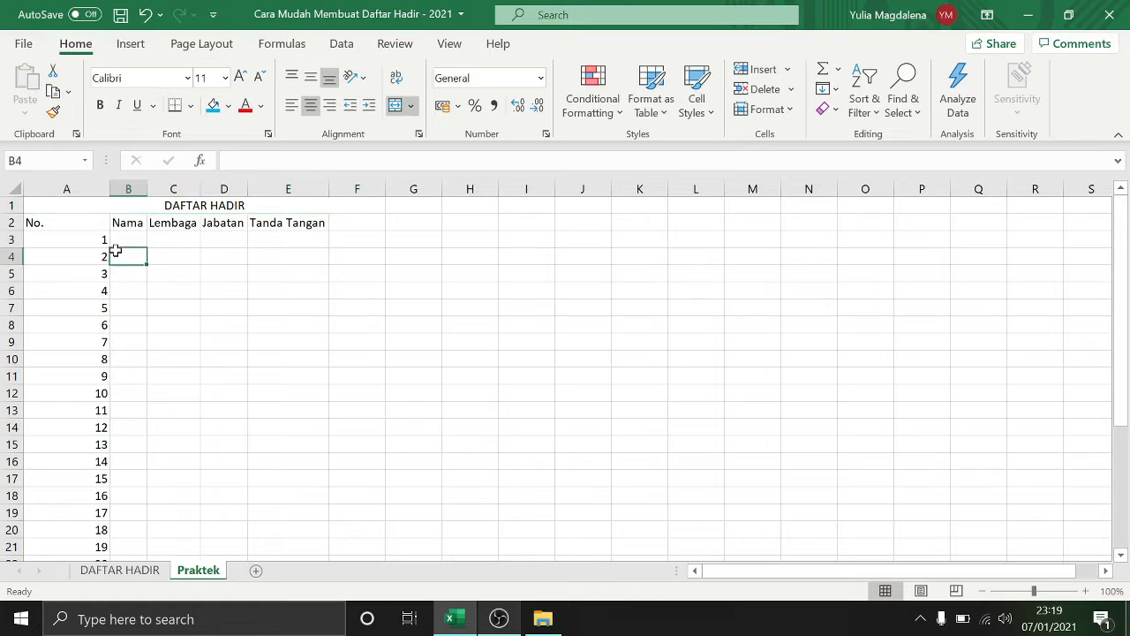
# Step: AutoFit column A to the width of the No. header and numbers 1–30
pyautogui.click(92, 186)
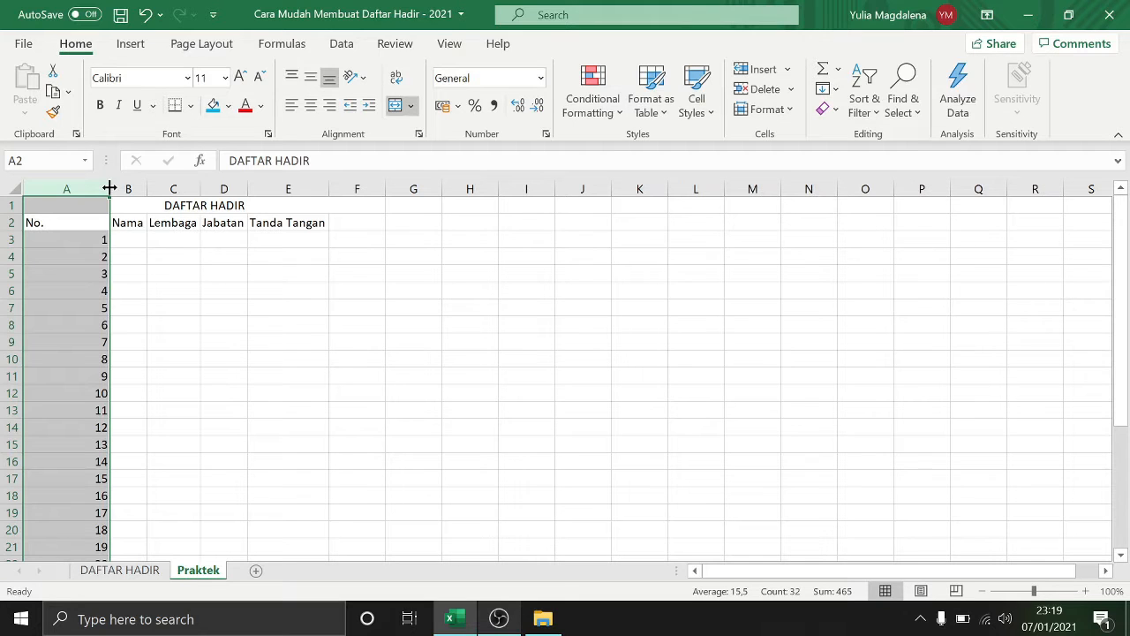
pyautogui.doubleClick(110, 188)
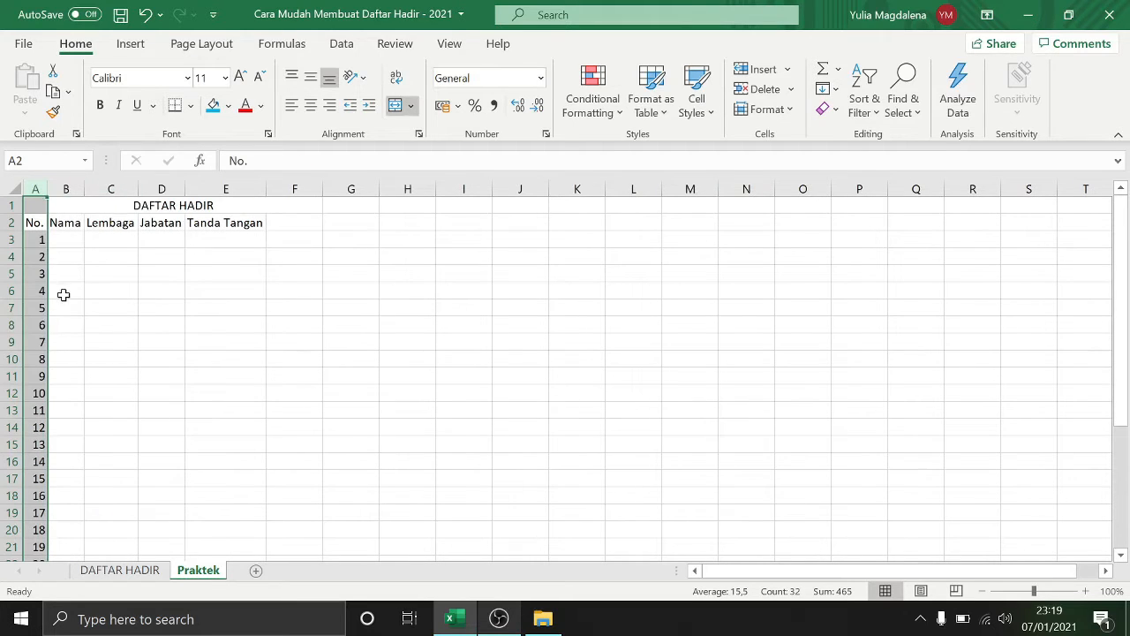
pyautogui.click(64, 294)
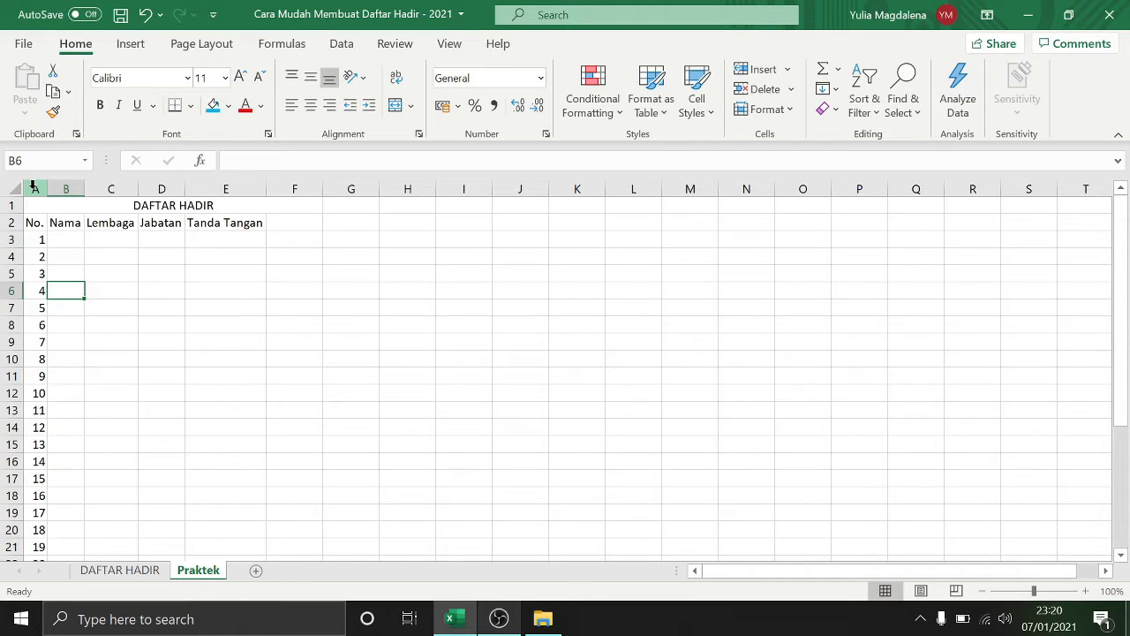
pyautogui.click(33, 186)
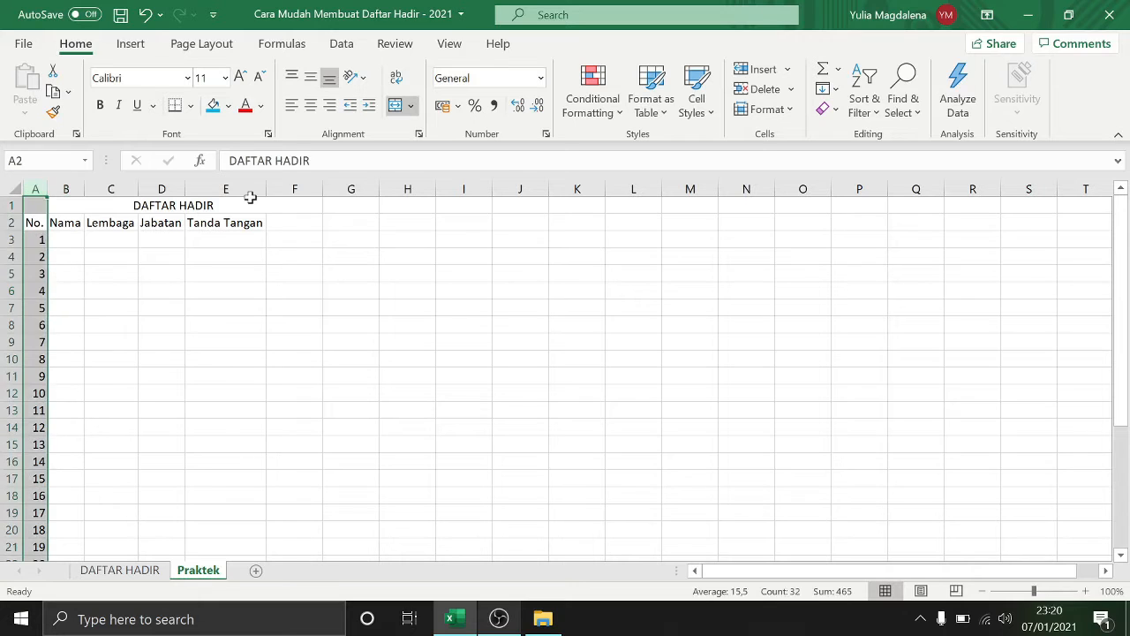
pyautogui.click(126, 327)
pyautogui.click(91, 276)
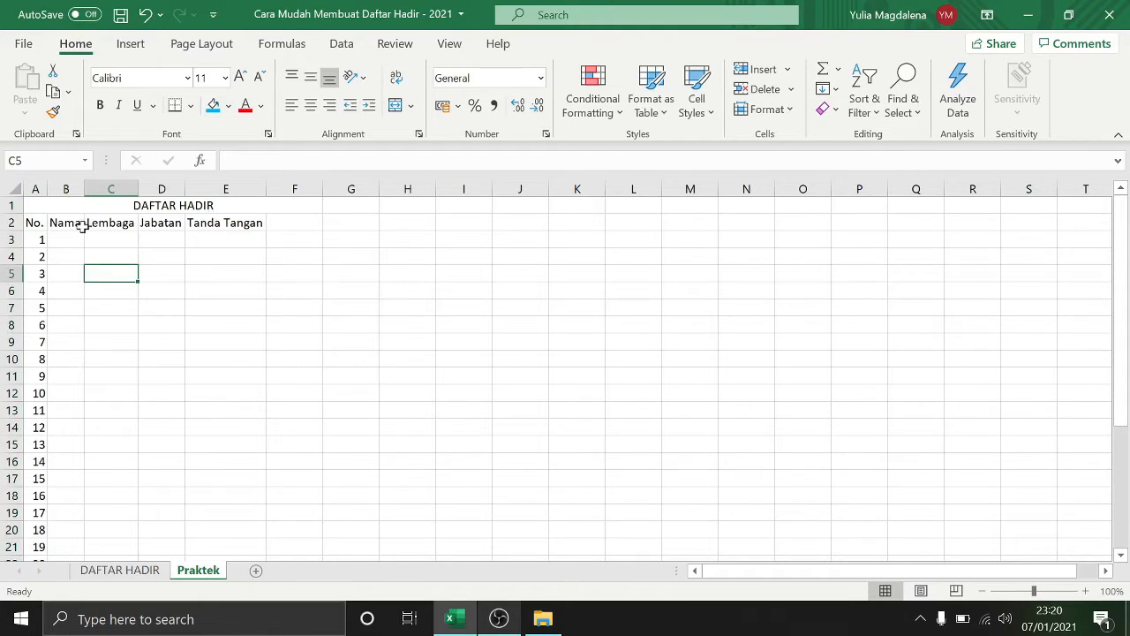
pyautogui.click(185, 205)
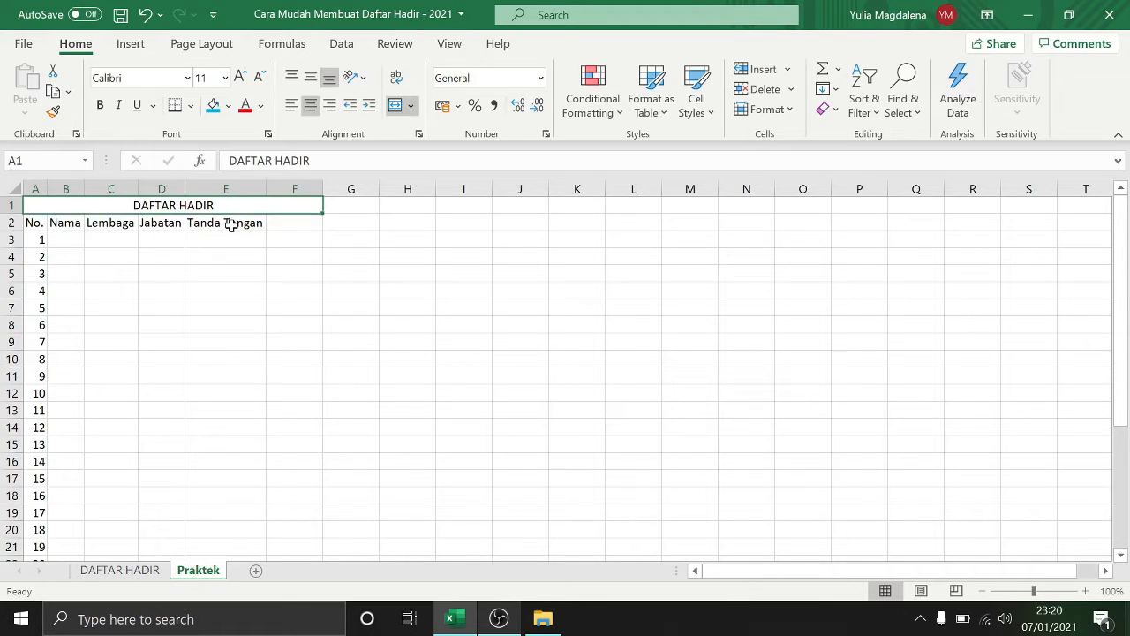
# Step: Apply Merge & Center to the Tanda Tangan header across E2:F2
pyautogui.moveTo(231, 225); pyautogui.dragTo(283, 227)
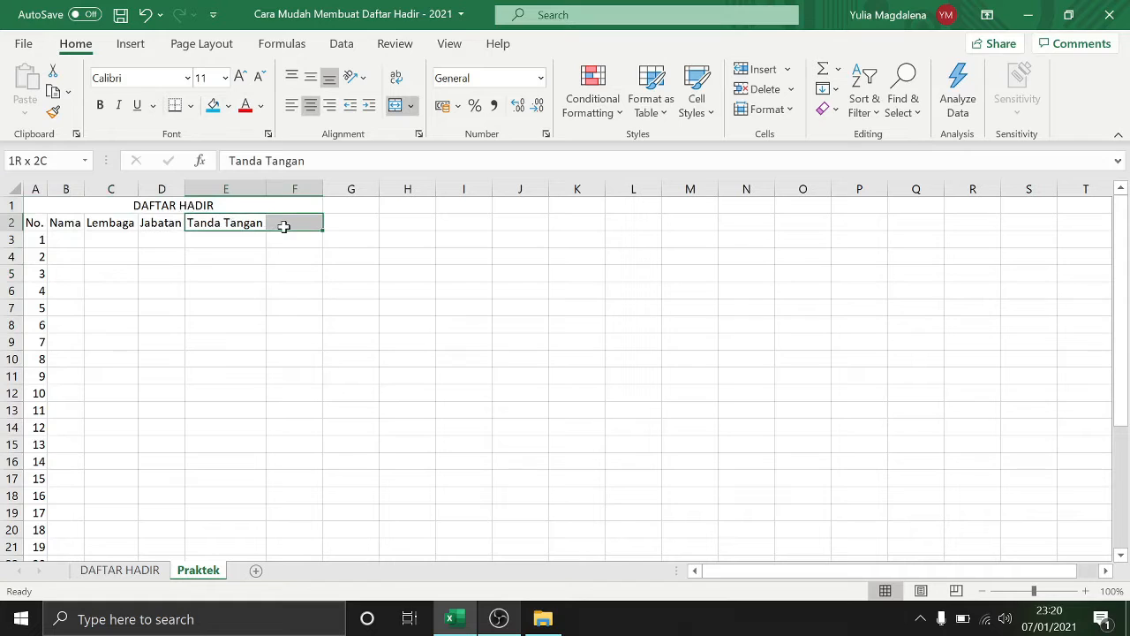
pyautogui.click(395, 105)
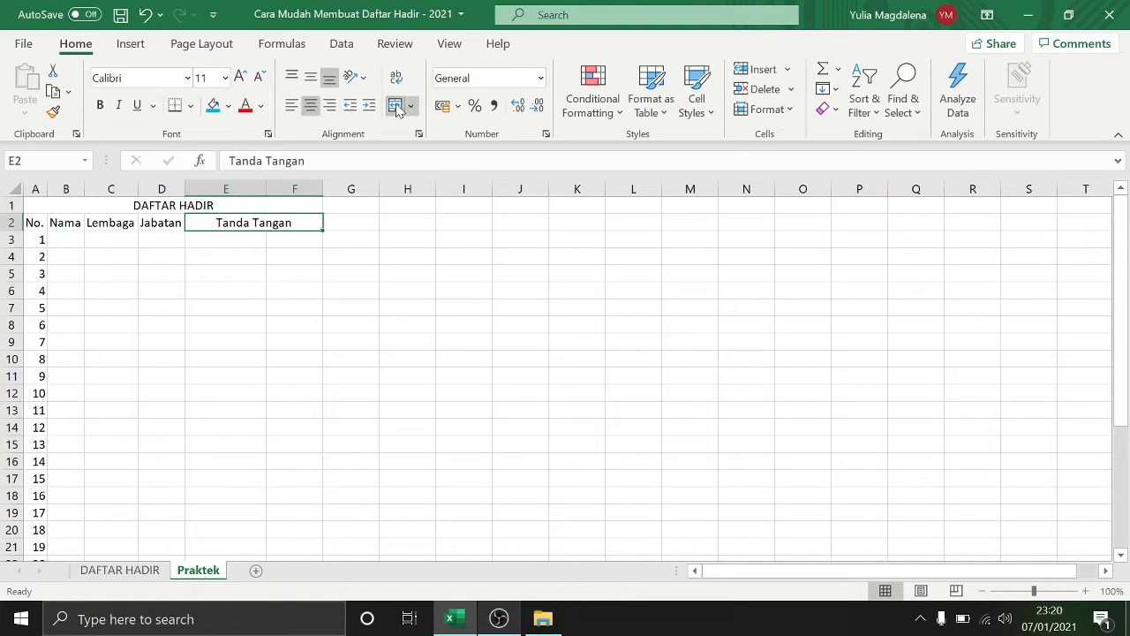
pyautogui.click(243, 242)
pyautogui.moveTo(243, 248)
pyautogui.mouseDown()
pyautogui.moveTo(243, 260)
pyautogui.moveTo(245, 236)
pyautogui.moveTo(250, 257)
pyautogui.mouseUp()
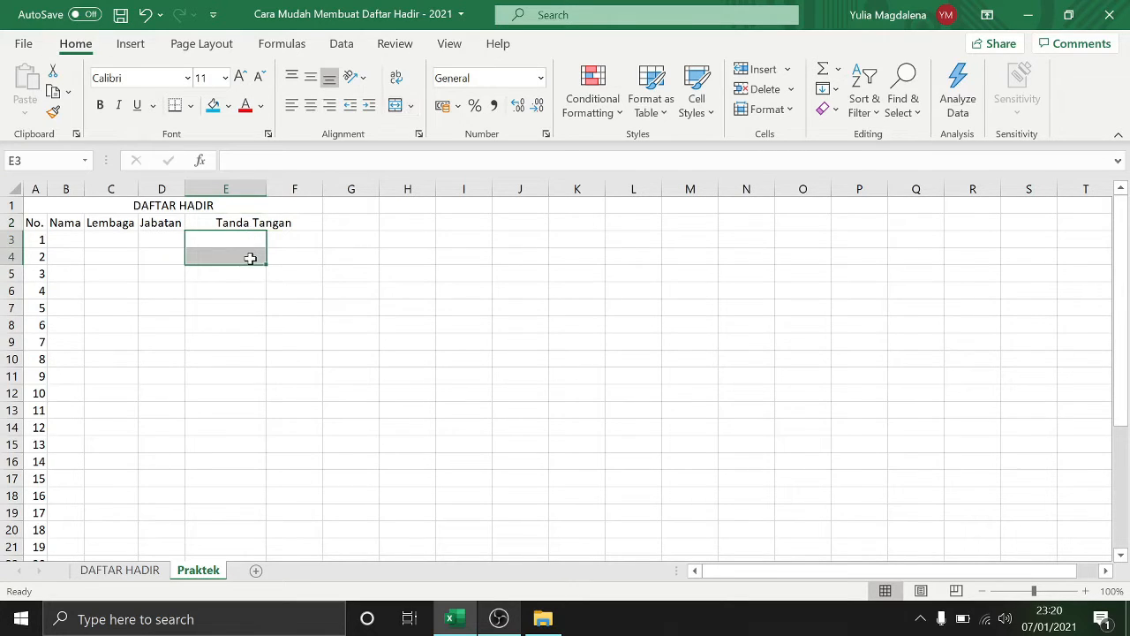
# Step: Select E3:E4 and apply Merge & Center to form one two-row cell
pyautogui.click(247, 237)
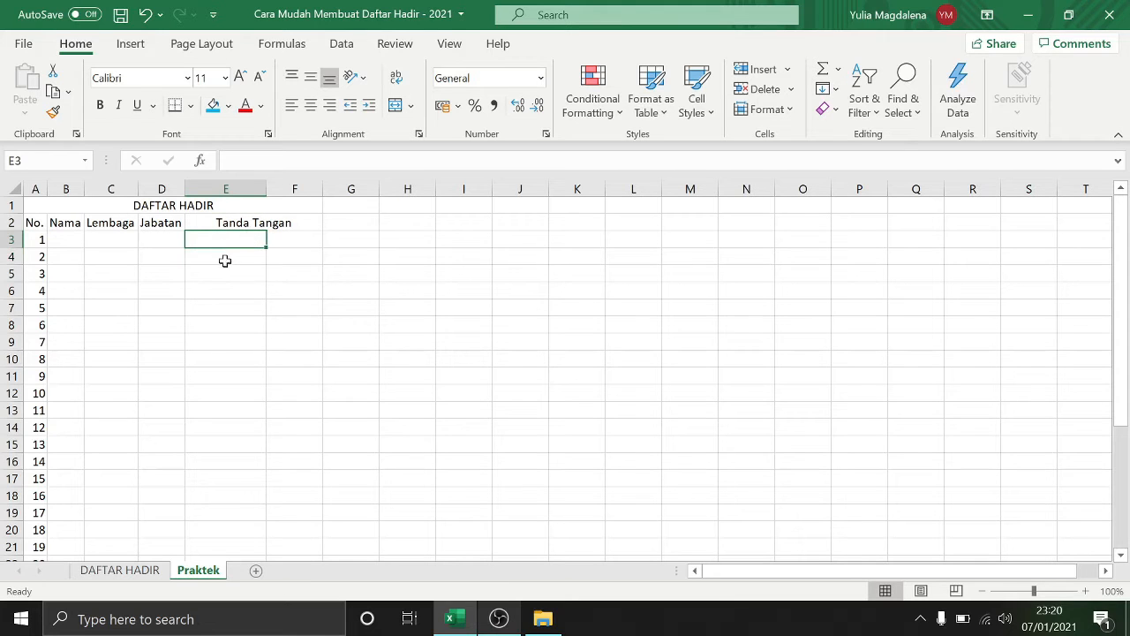
pyautogui.click(227, 255)
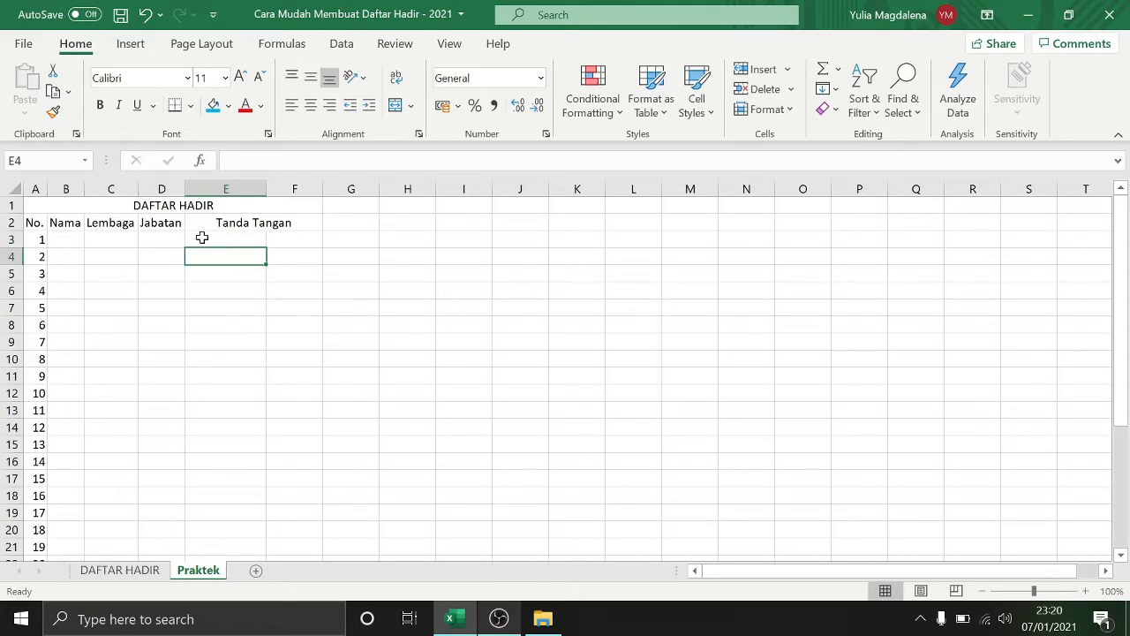
pyautogui.click(213, 240)
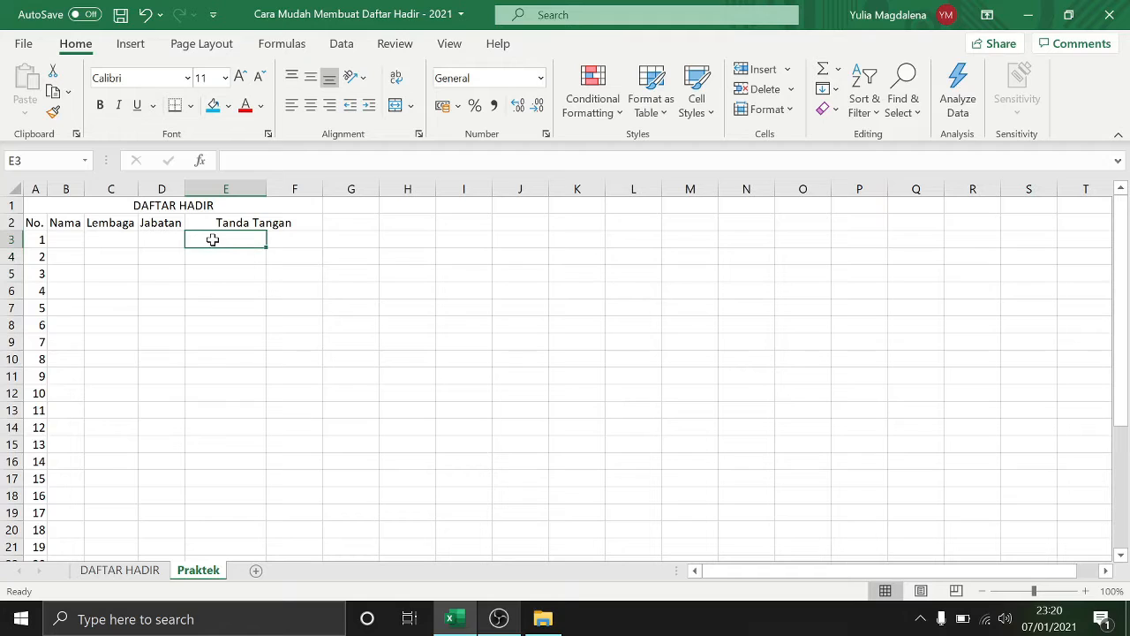
pyautogui.moveTo(221, 239); pyautogui.dragTo(222, 255)
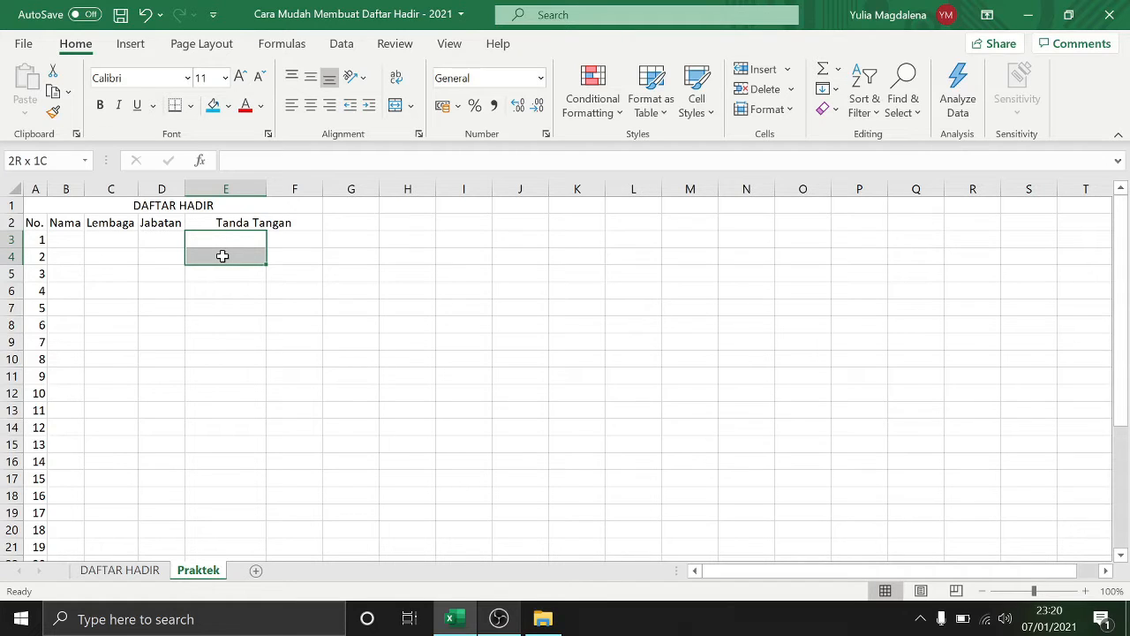
pyautogui.moveTo(223, 255); pyautogui.dragTo(225, 254)
pyautogui.click(395, 105)
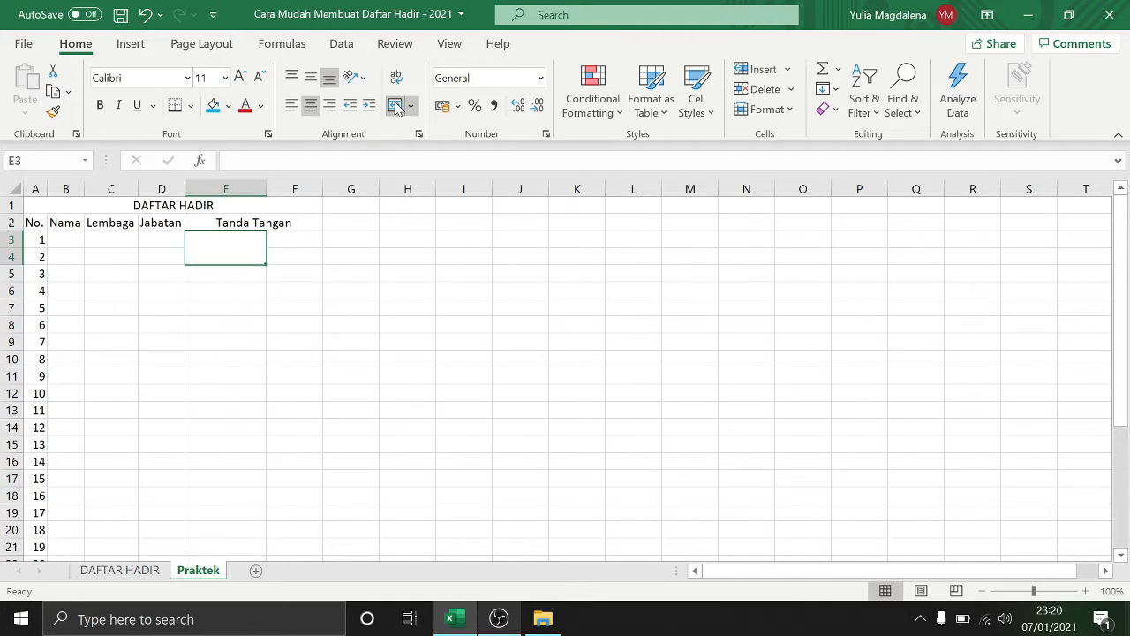
pyautogui.click(223, 290)
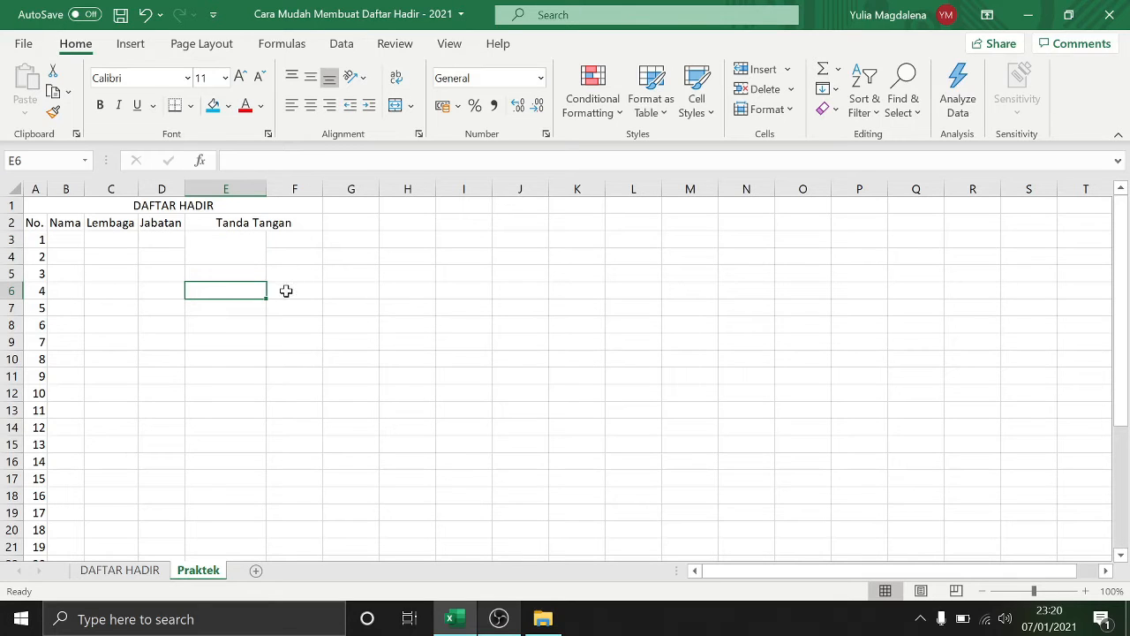
pyautogui.click(234, 250)
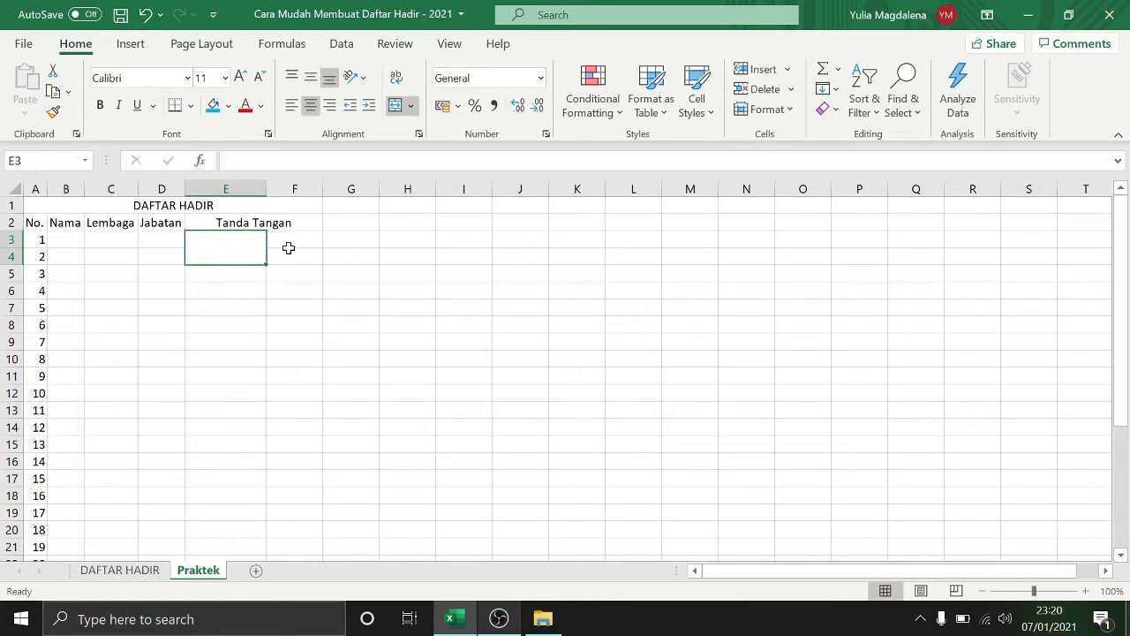
# Step: Copy the merged E3:E4 cell and paste it at F3 so F3:F4 is merged too
pyautogui.click(286, 255)
pyautogui.click(240, 243)
pyautogui.hotkey('ctrl', 'c')
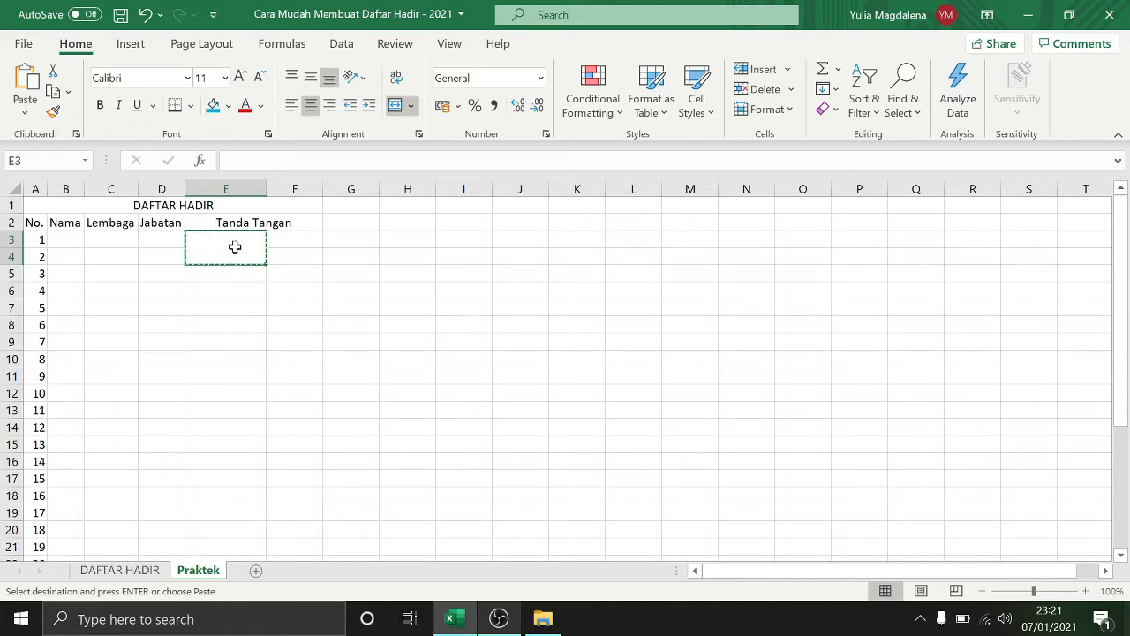
pyautogui.press('Escape')
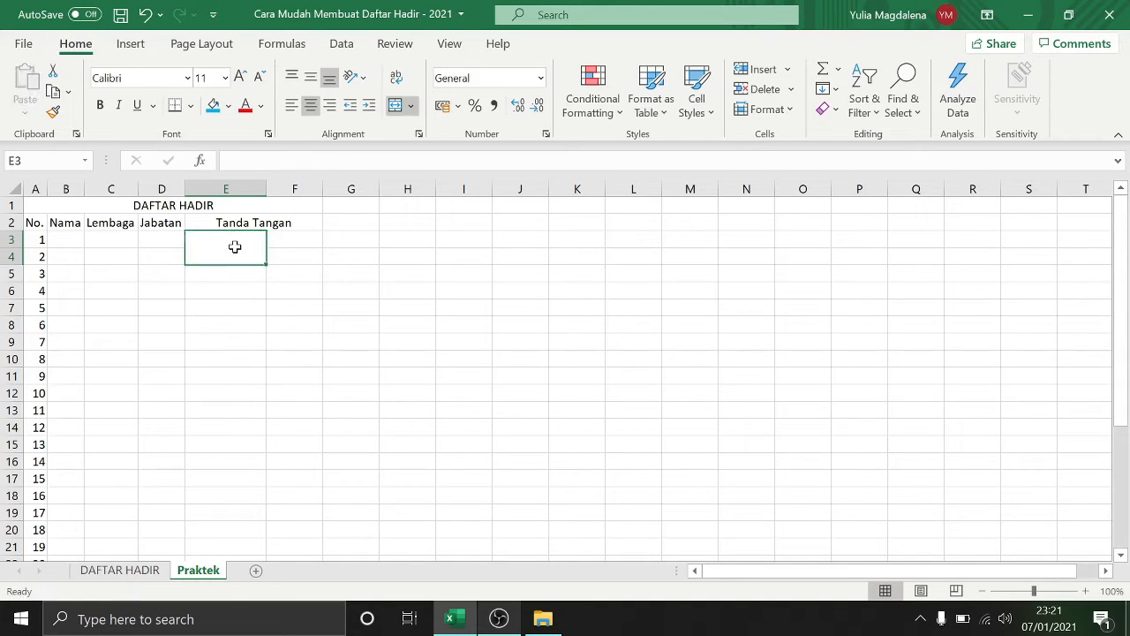
pyautogui.click(52, 91)
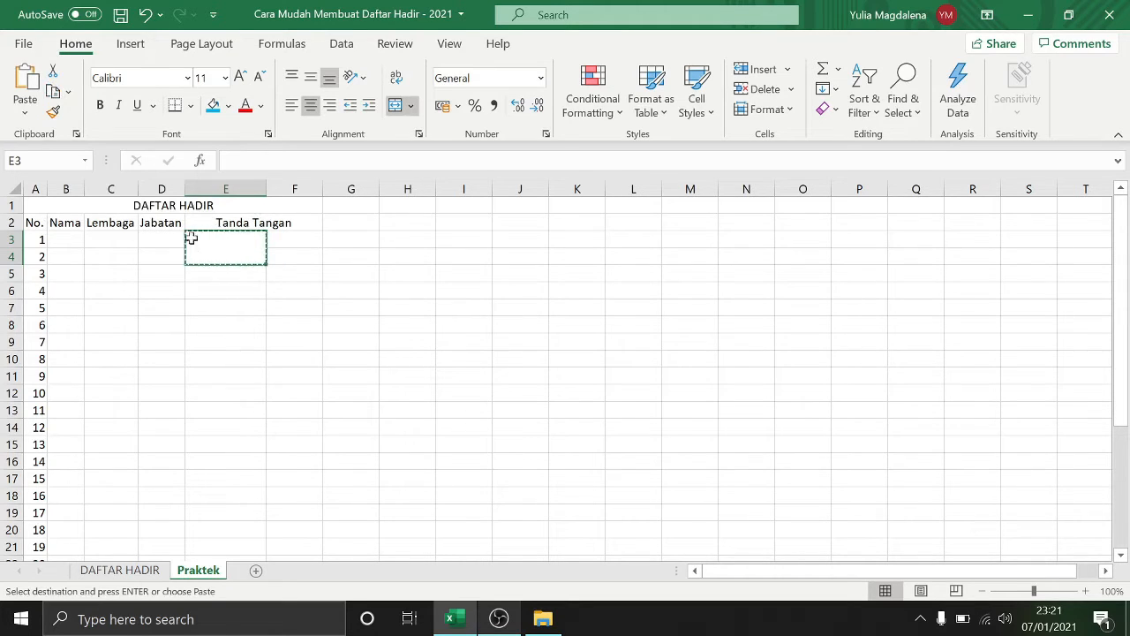
pyautogui.click(288, 241)
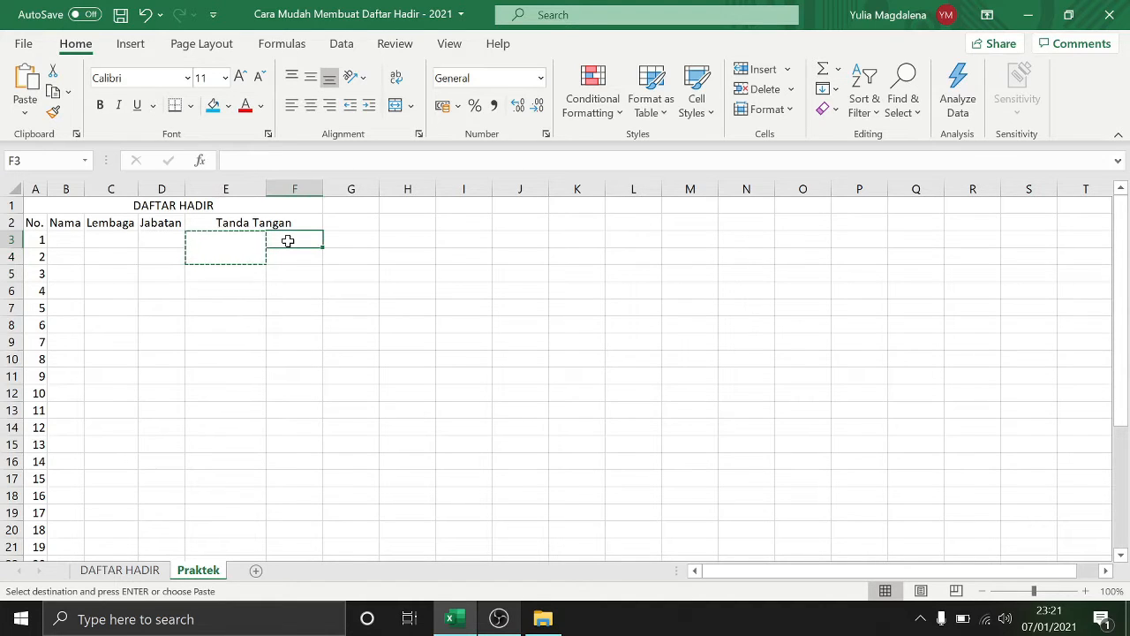
pyautogui.click(25, 96)
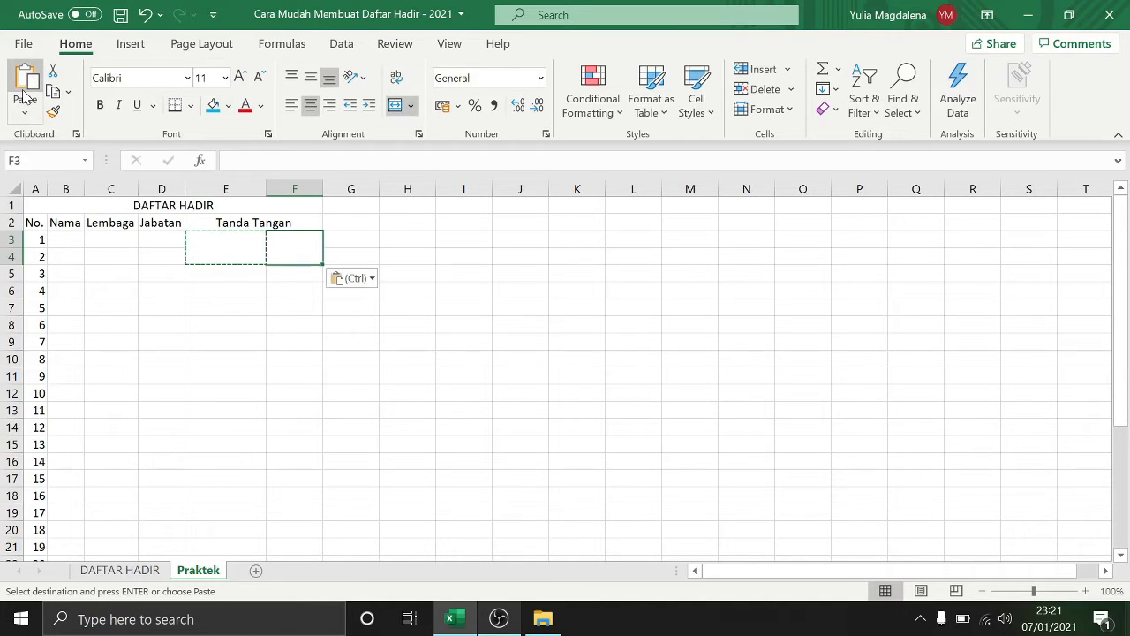
pyautogui.click(301, 278)
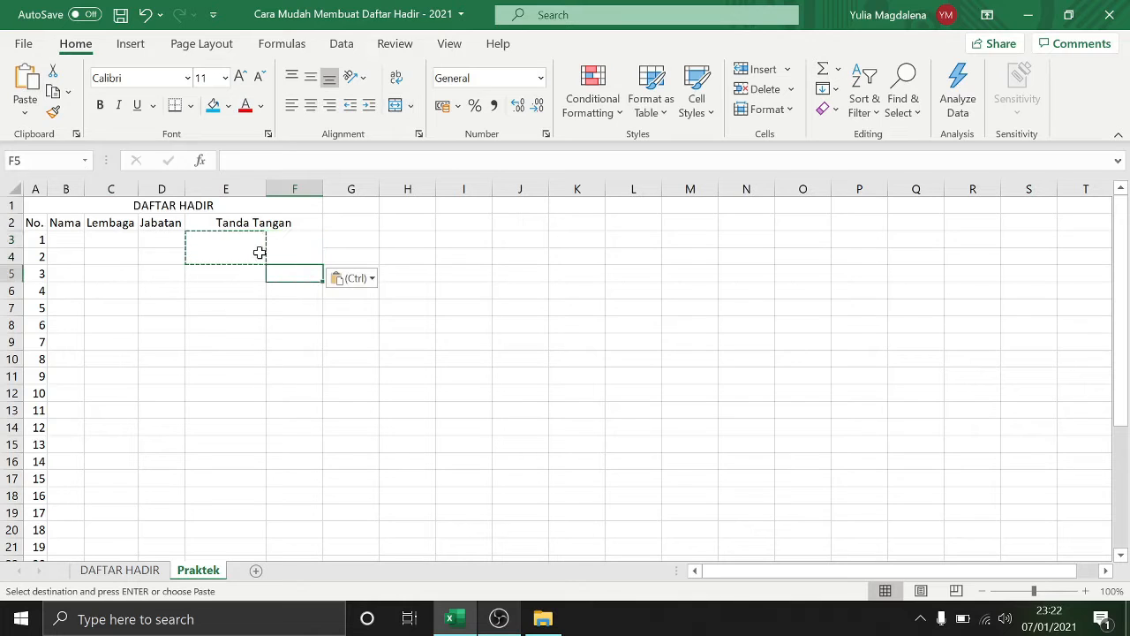
pyautogui.click(288, 251)
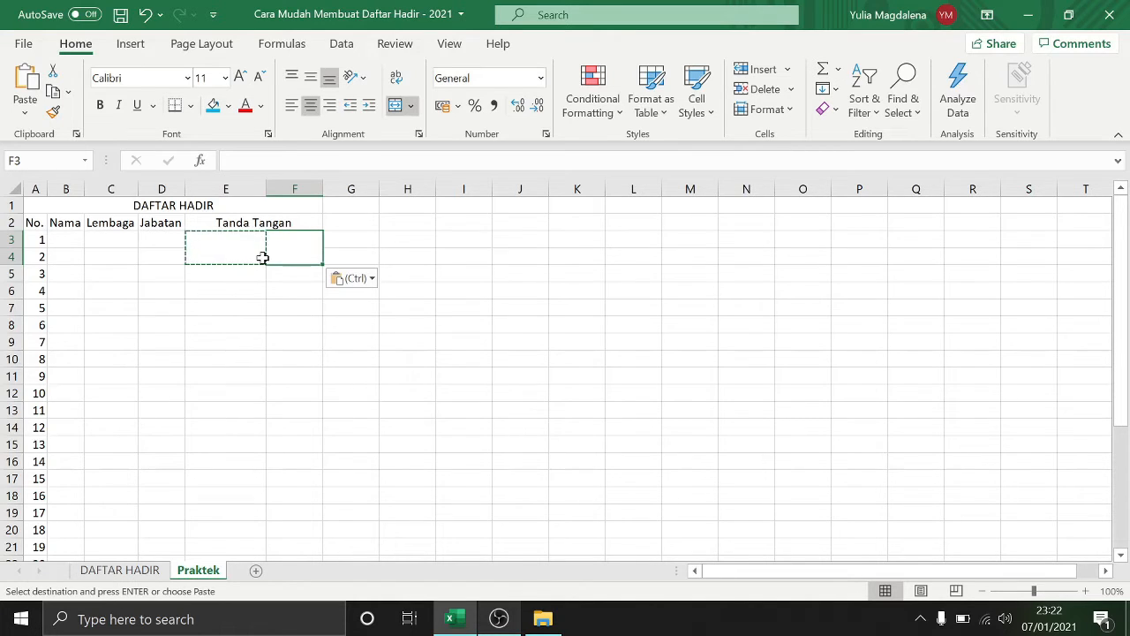
pyautogui.press('Escape')
pyautogui.click(260, 303)
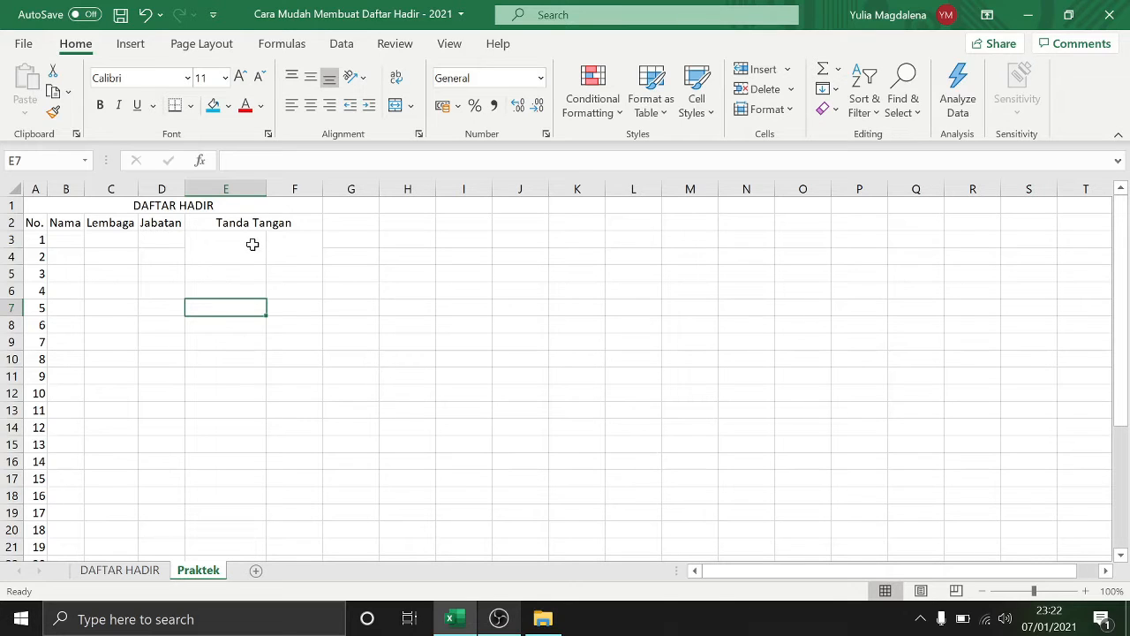
# Step: Enter trial labels 1. in merged E3:E4 and 2. in merged F3:F4
pyautogui.click(225, 245)
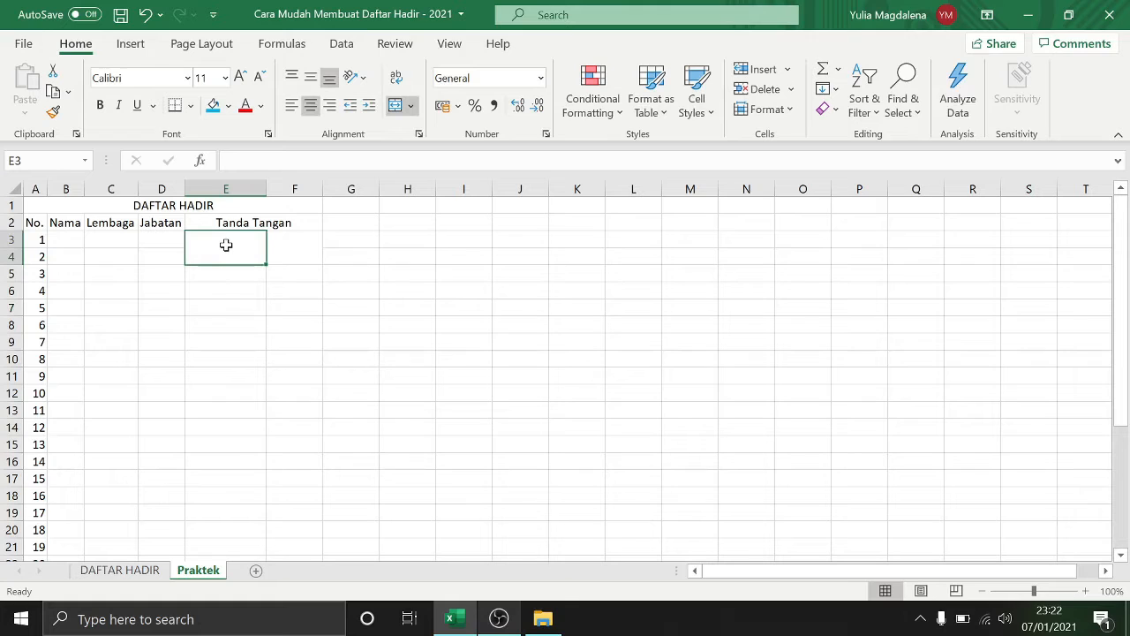
pyautogui.click(70, 243)
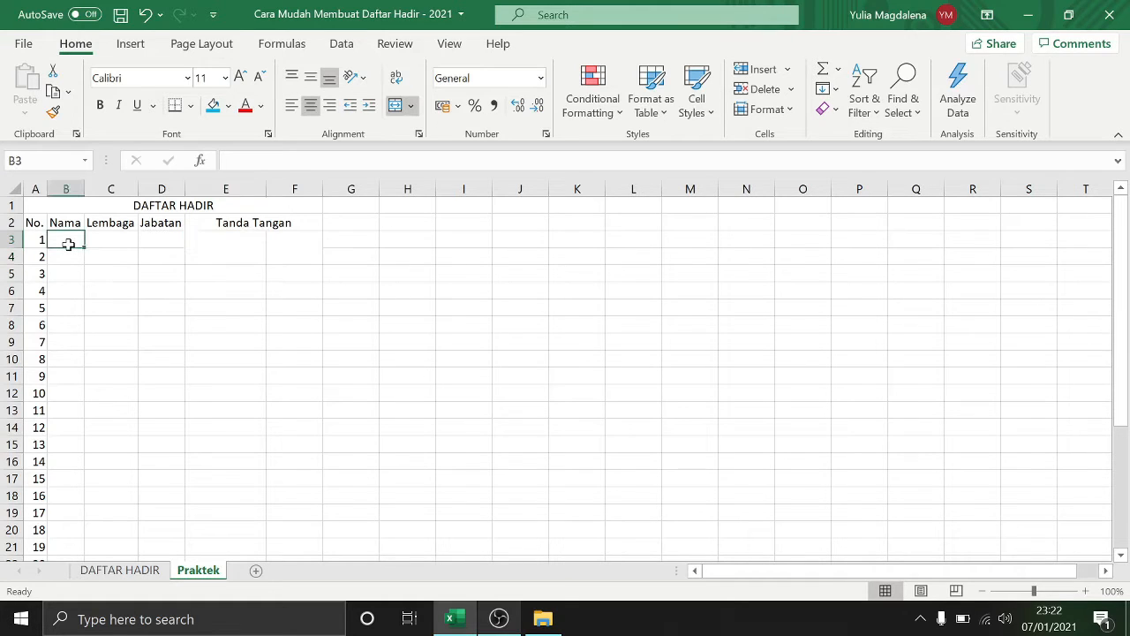
pyautogui.click(235, 246)
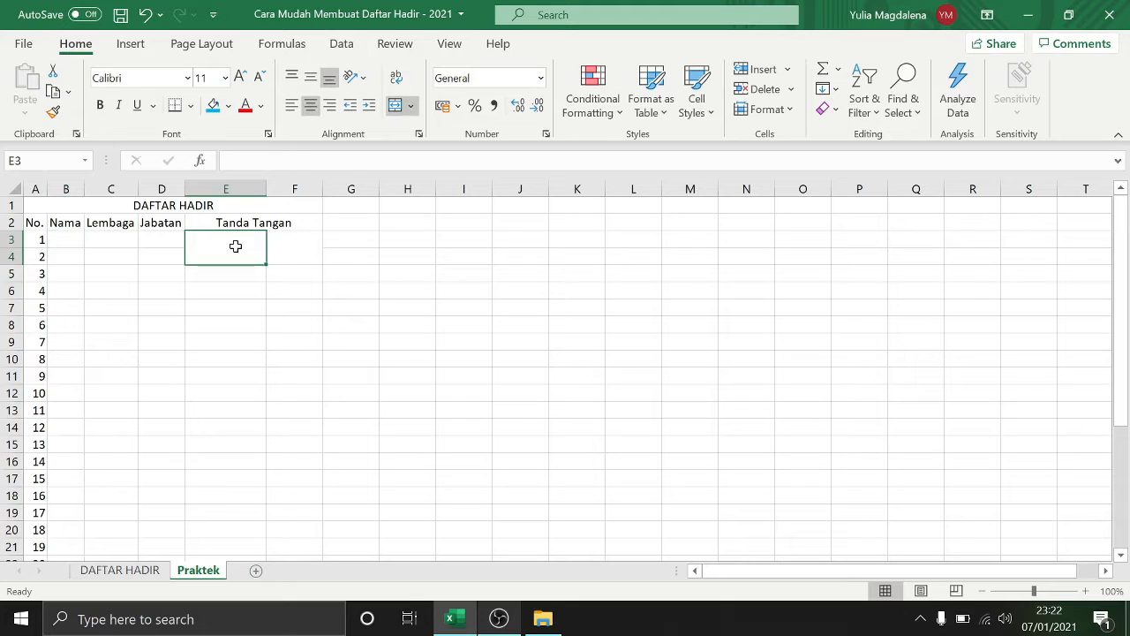
pyautogui.write('1')
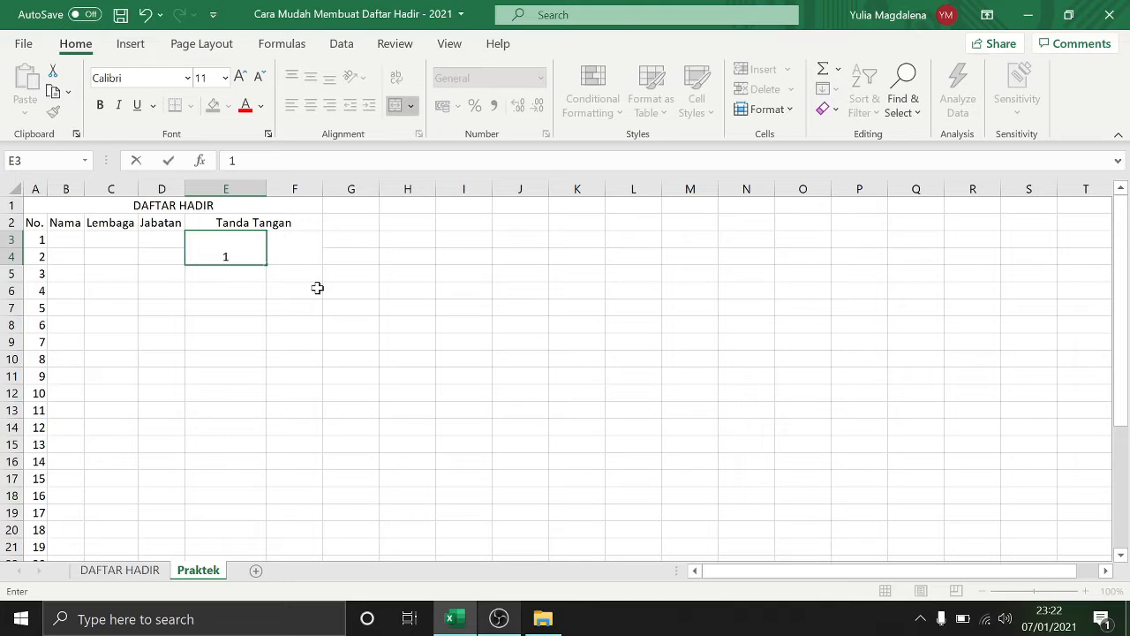
pyautogui.write('.')
pyautogui.press('Return')
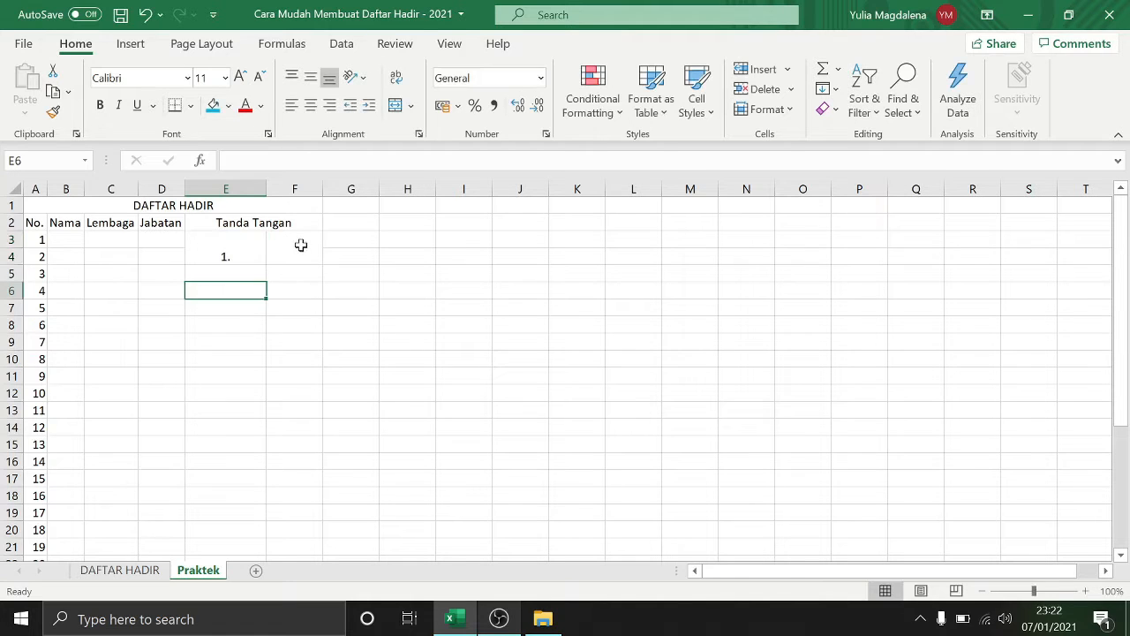
pyautogui.click(301, 245)
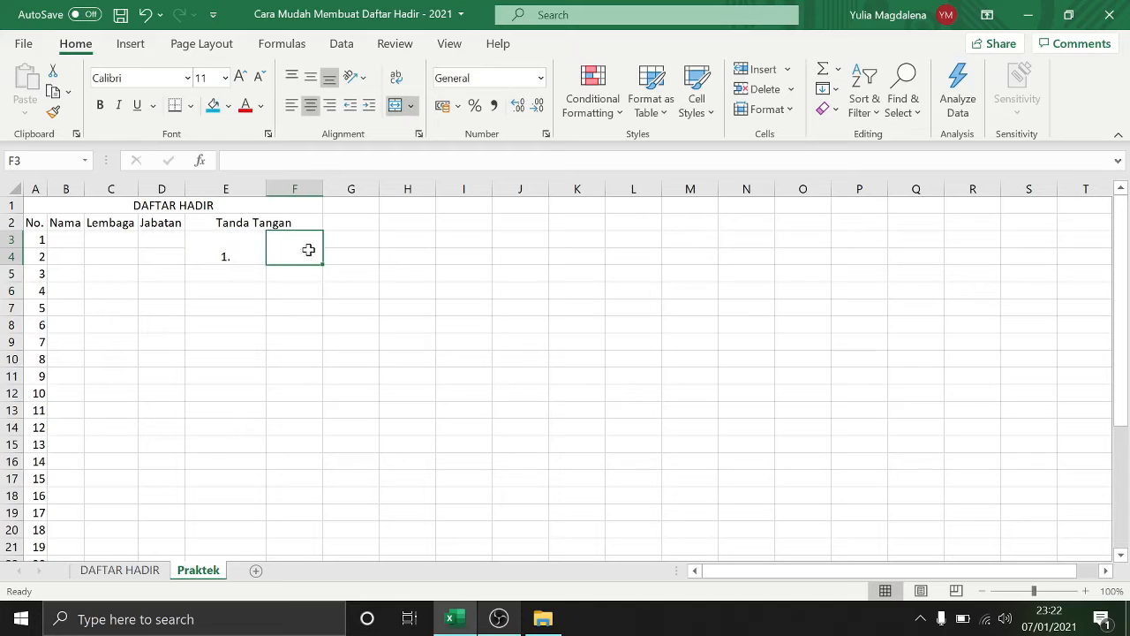
pyautogui.write('2')
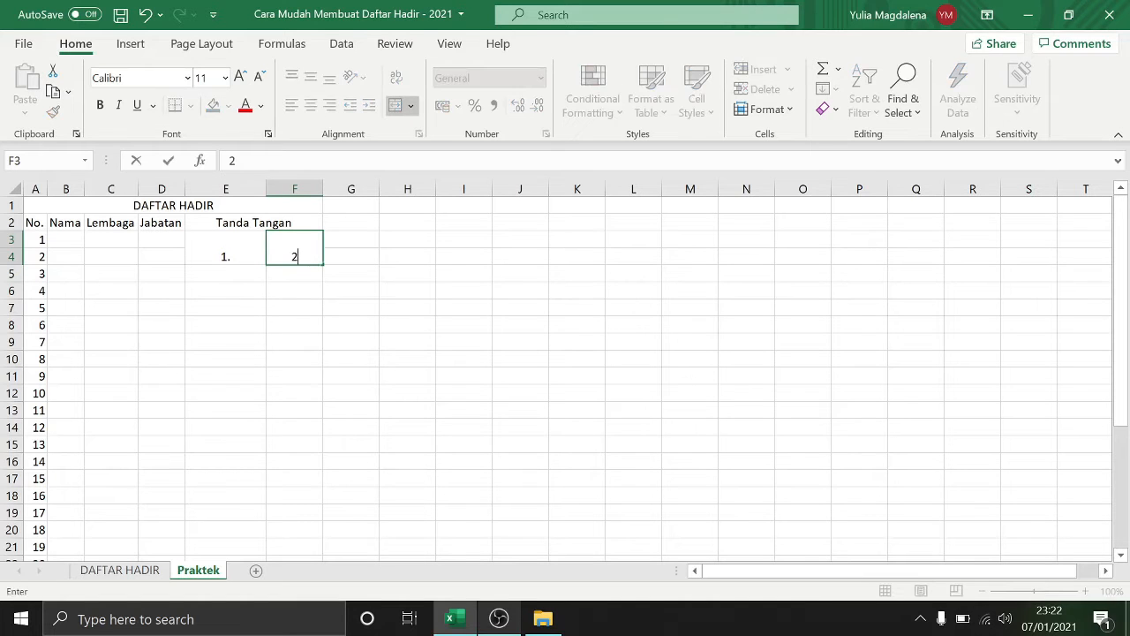
pyautogui.write('.')
pyautogui.click(295, 304)
# Step: Delete both trial labels and start a formula with = in E3:E4
pyautogui.moveTo(246, 254); pyautogui.dragTo(290, 254)
pyautogui.click(295, 292)
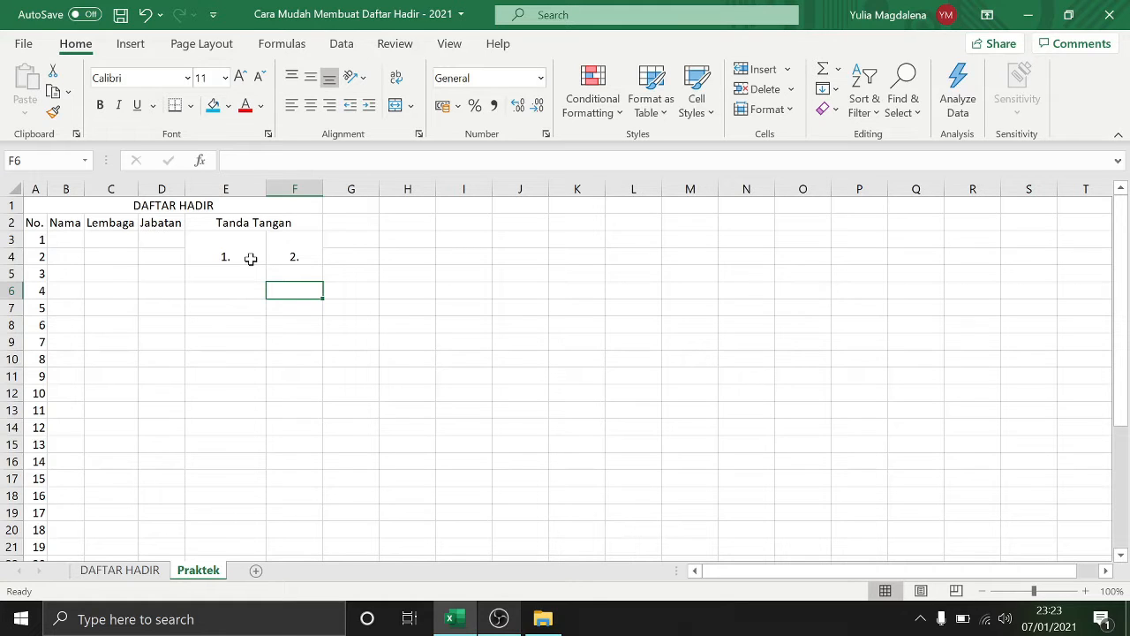
pyautogui.click(251, 258)
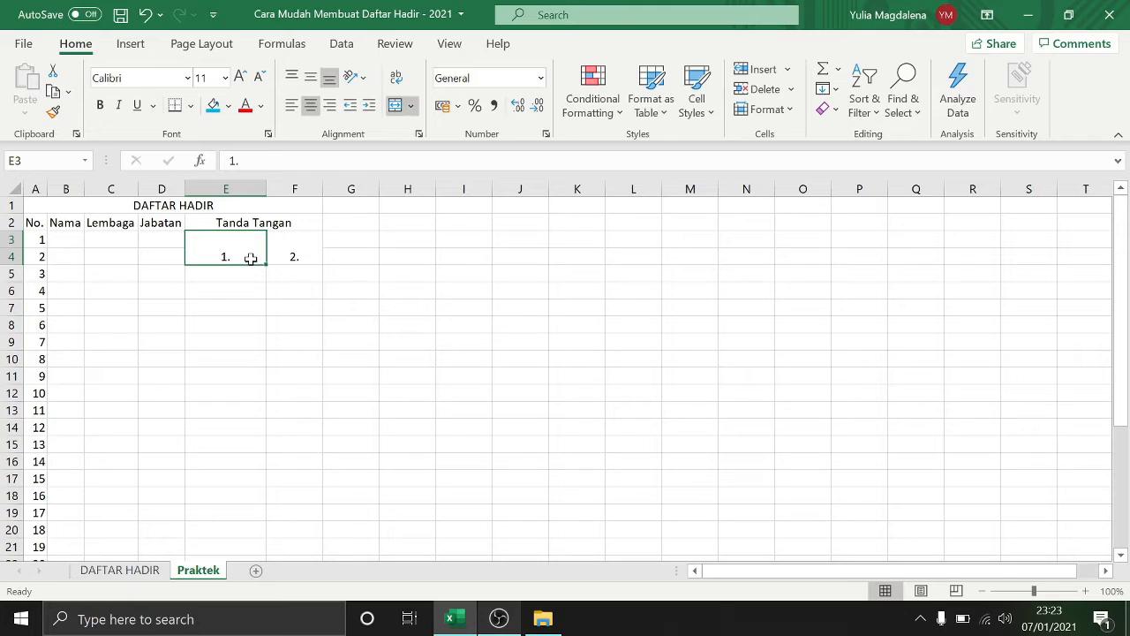
pyautogui.press('Delete')
pyautogui.click(297, 247)
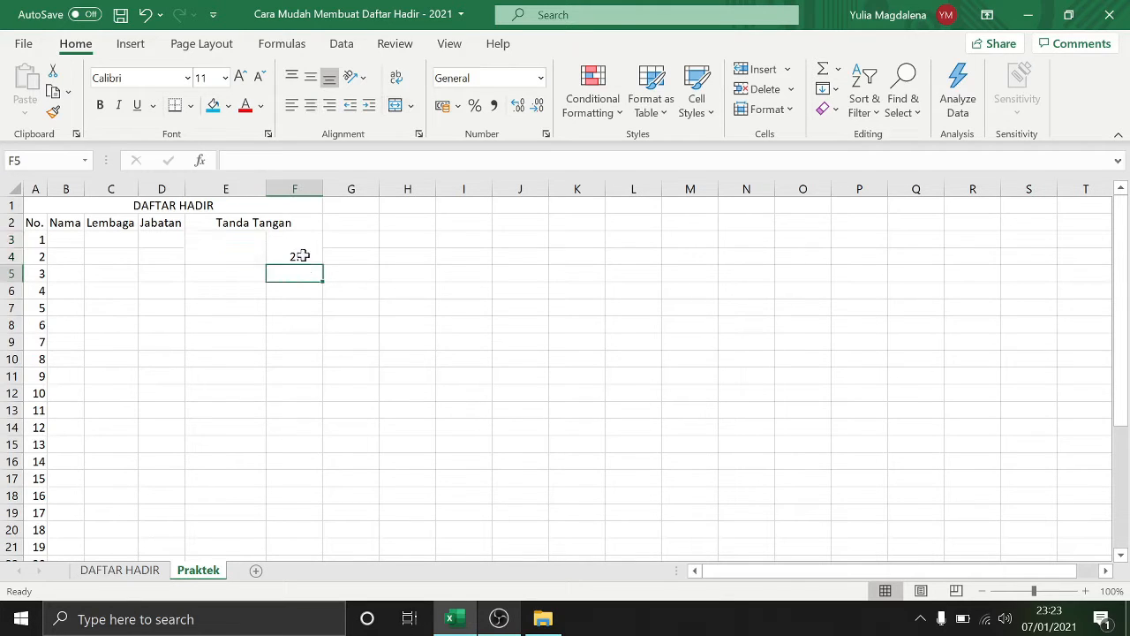
pyautogui.press('Delete')
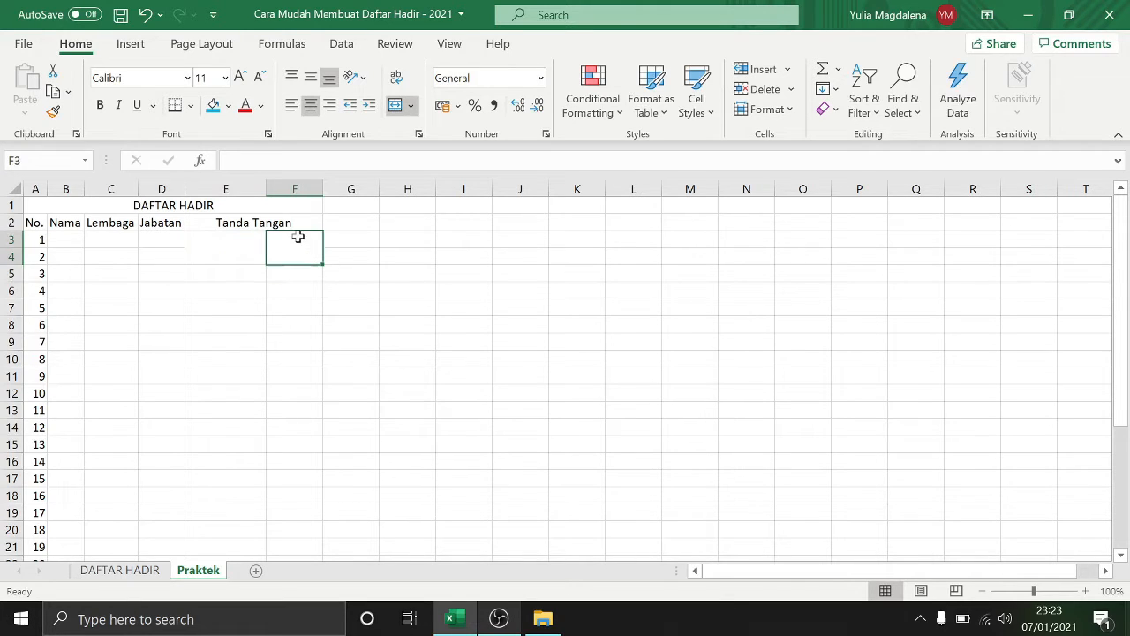
pyautogui.click(227, 247)
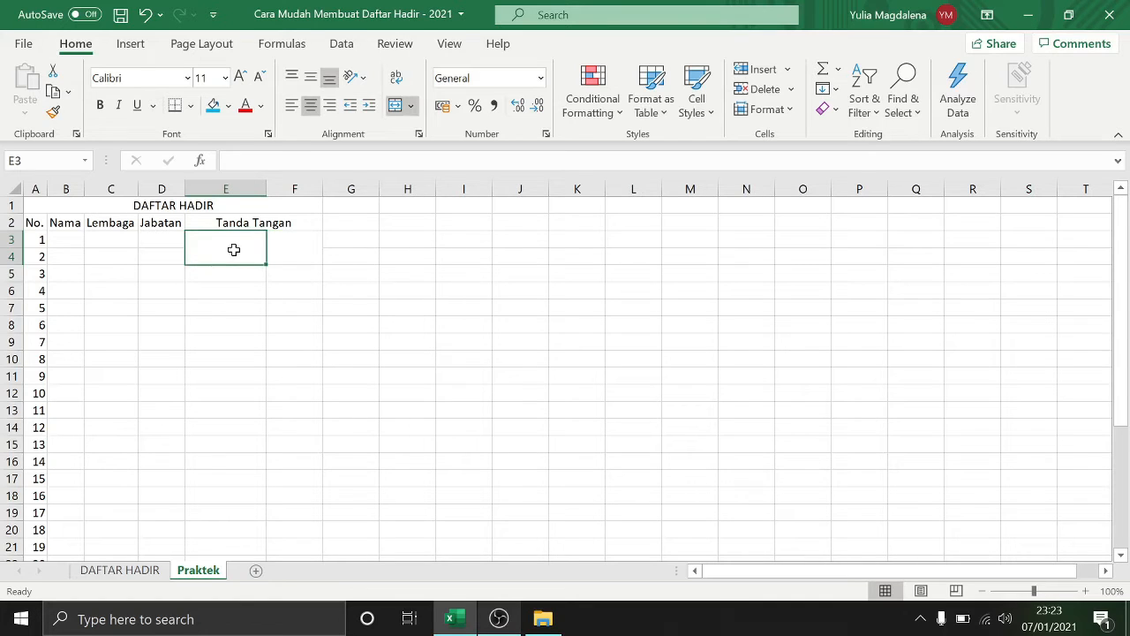
pyautogui.write('=')
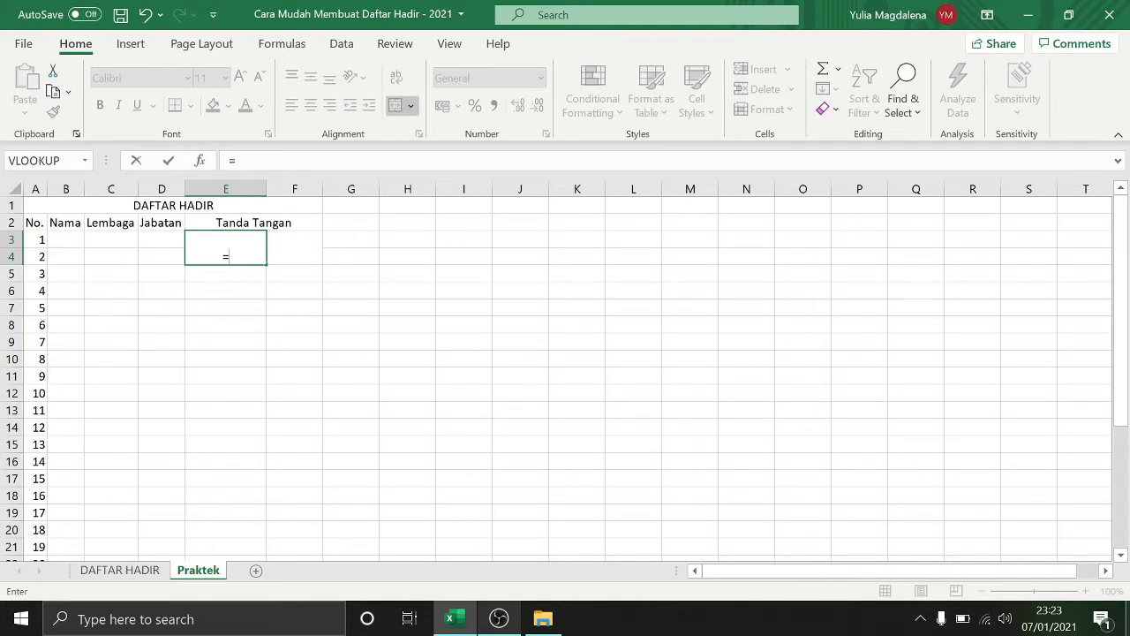
# Step: Link E3:E4 to the No. column with the formula =A3
pyautogui.click(35, 240)
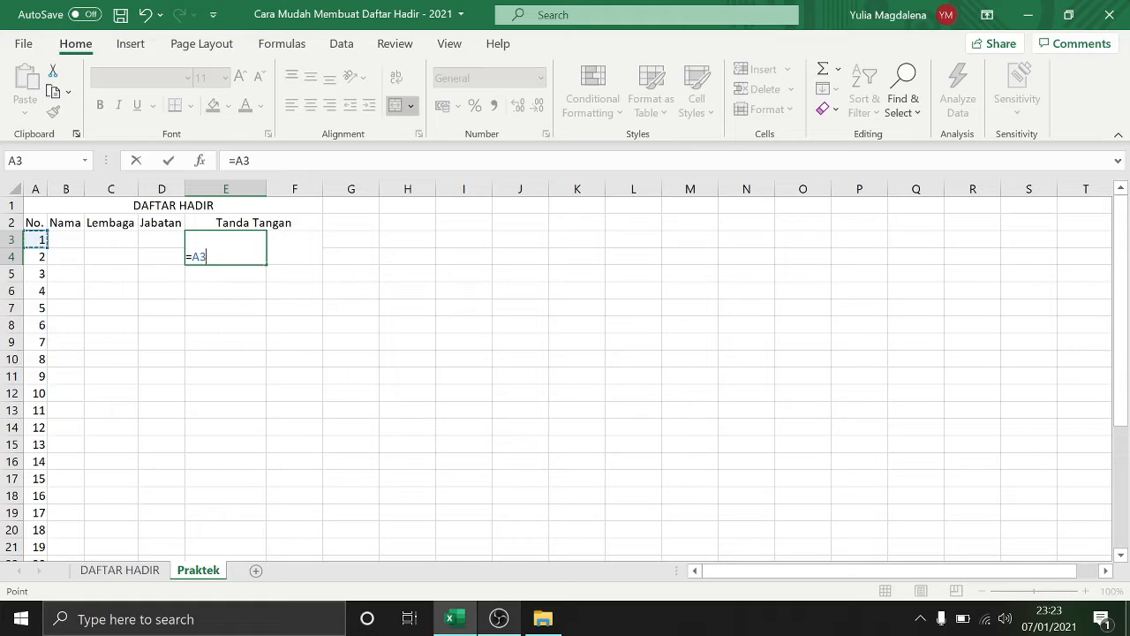
pyautogui.press('Return')
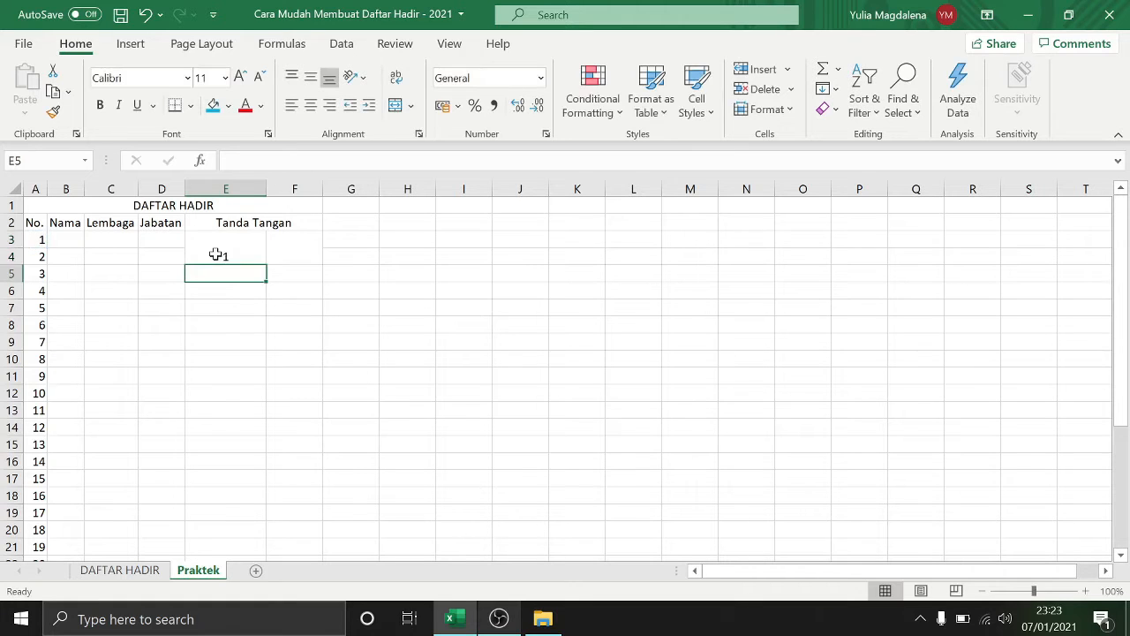
pyautogui.click(241, 253)
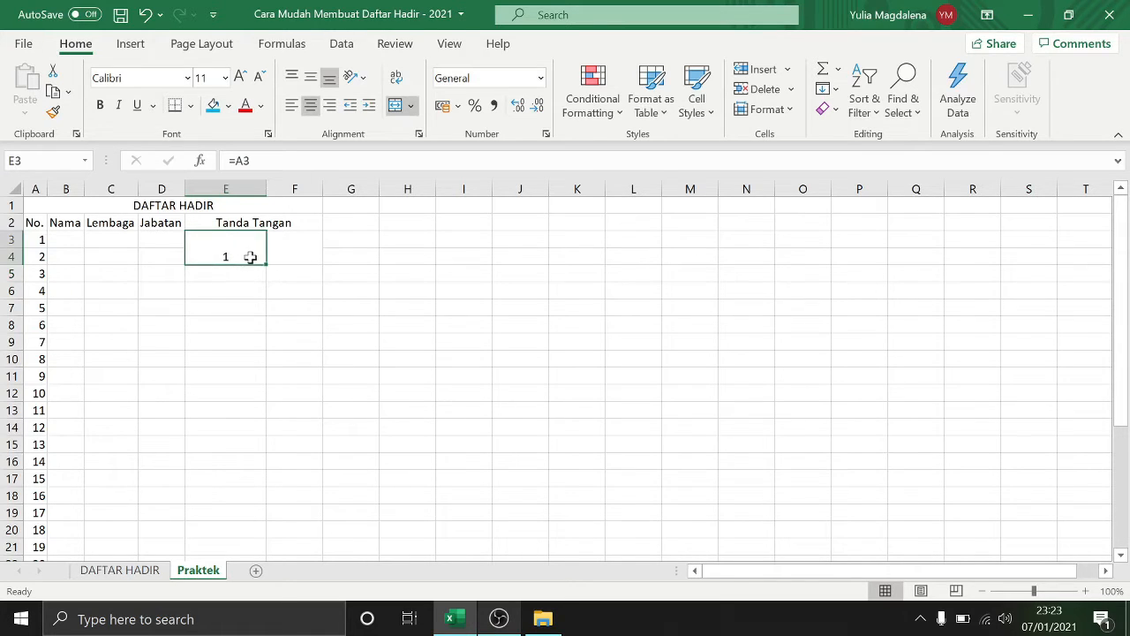
pyautogui.click(34, 240)
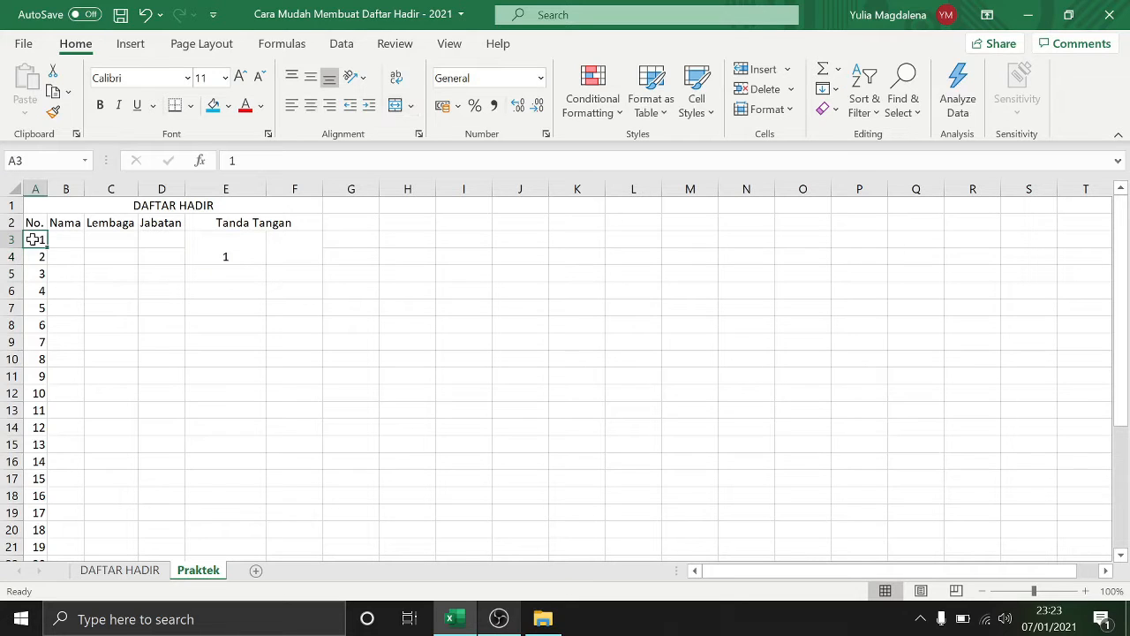
# Step: Enter =A4 in merged F3:F4 so it shows 2
pyautogui.click(308, 256)
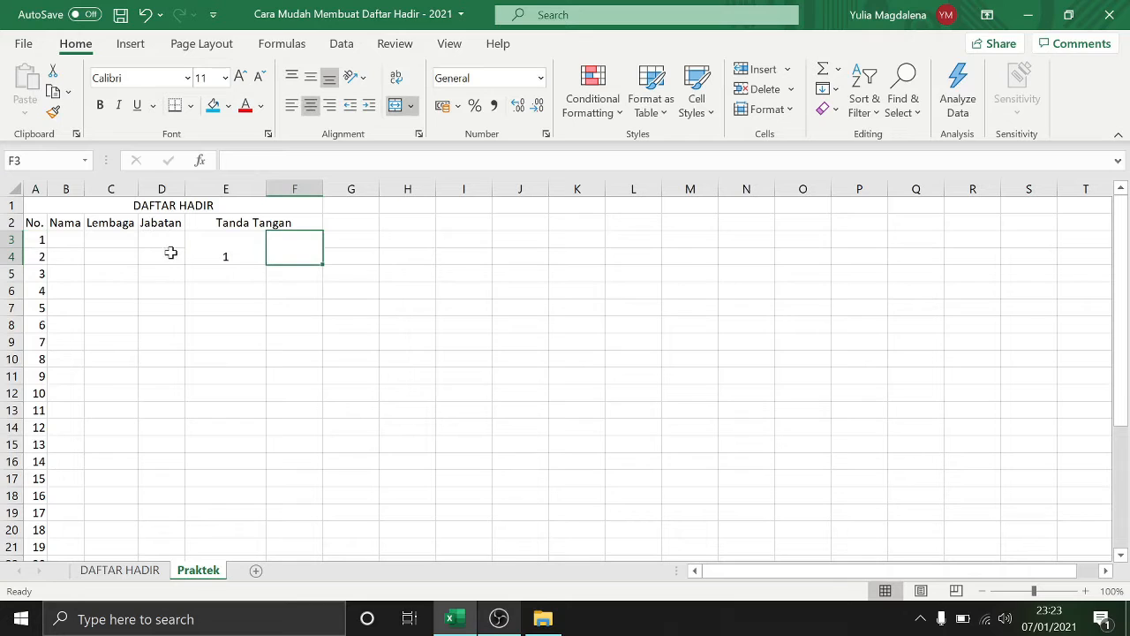
pyautogui.click(37, 260)
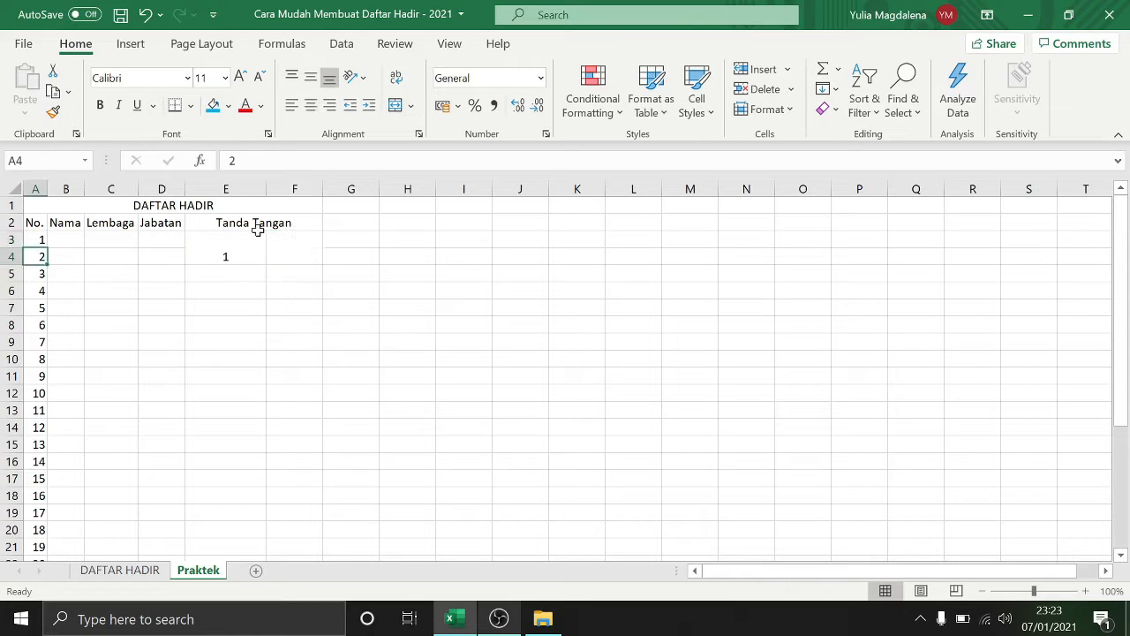
pyautogui.click(293, 248)
pyautogui.write('=')
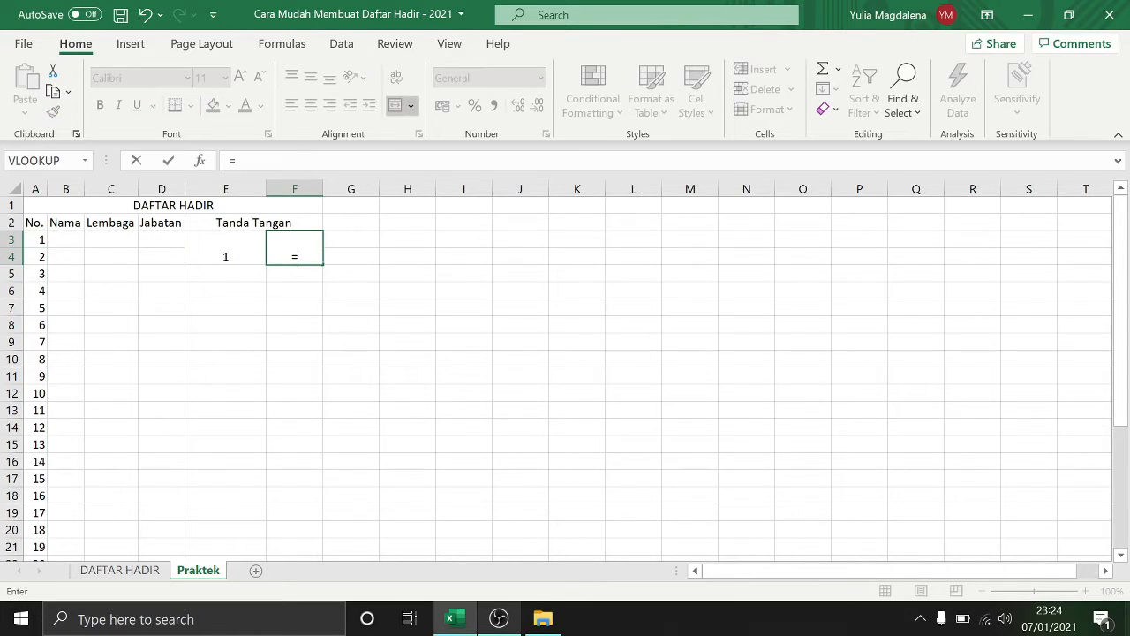
pyautogui.click(38, 256)
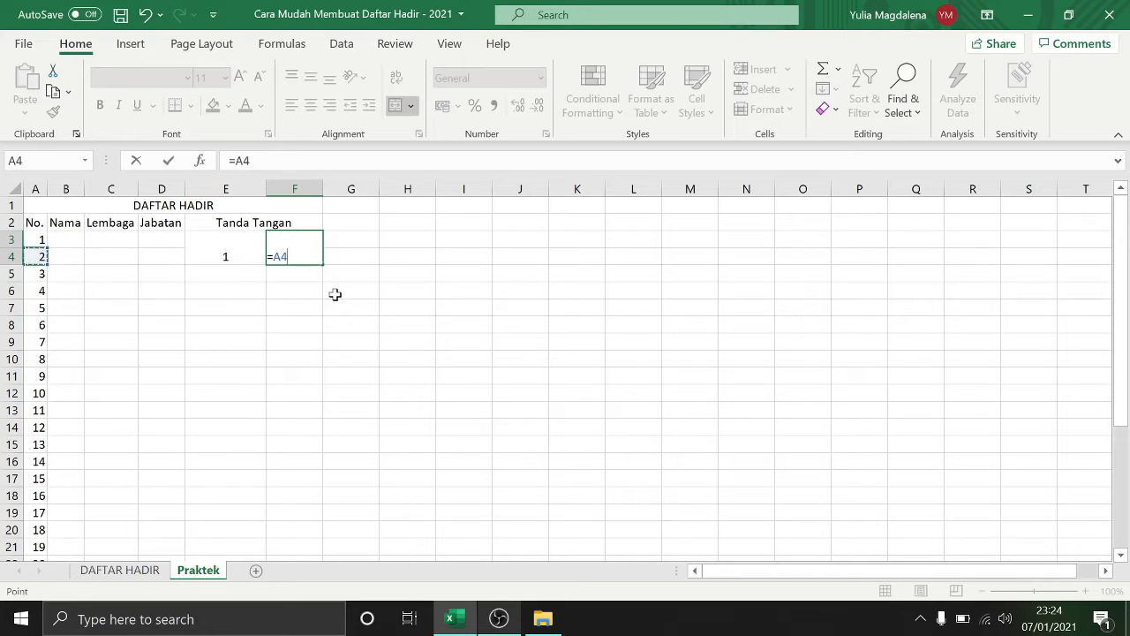
pyautogui.press('Return')
# Step: Open E3:E4's formula for editing and begin appending & to =A3
pyautogui.click(248, 255)
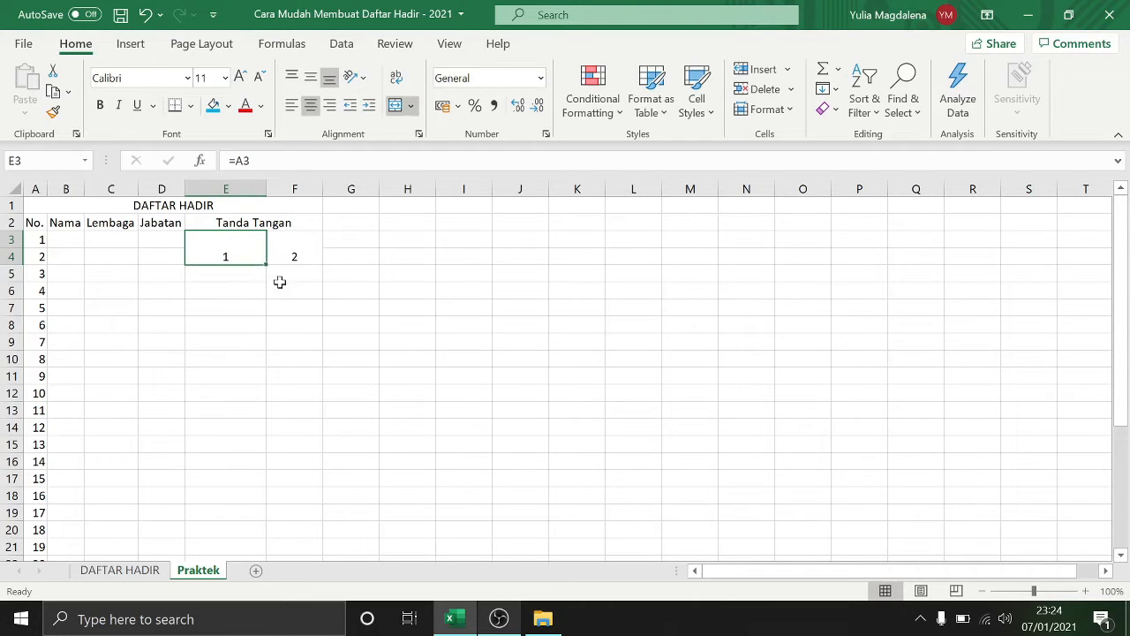
pyautogui.doubleClick(252, 253)
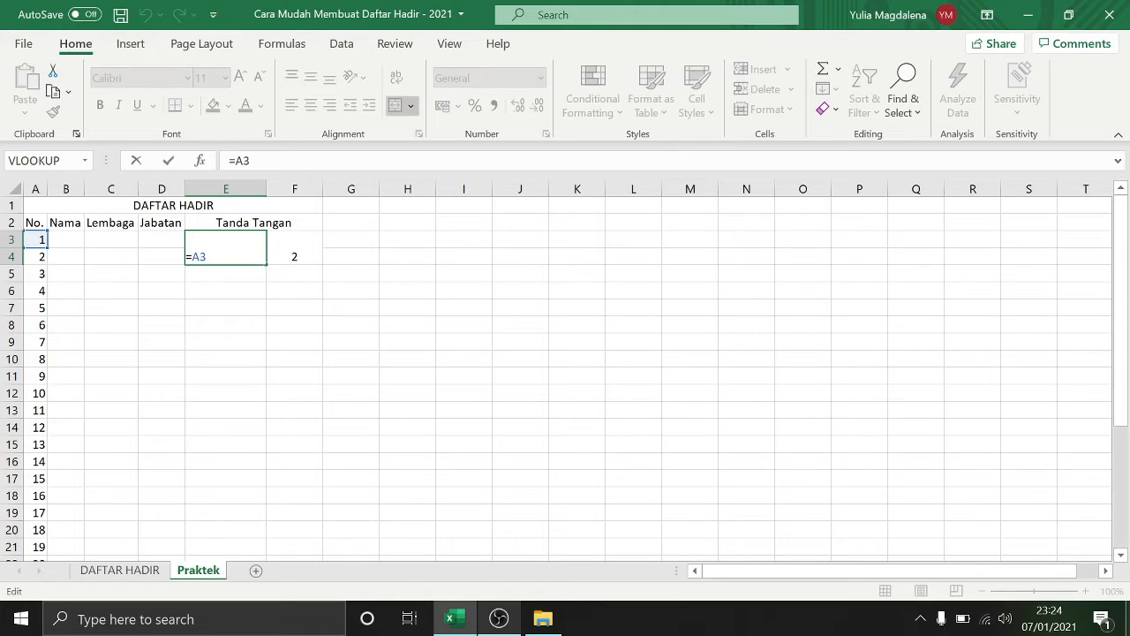
pyautogui.write('&')
# Step: Commit =A3&"." in E3:E4, then try a ) suffix so it shows 1)
pyautogui.write('"."')
pyautogui.press('Return')
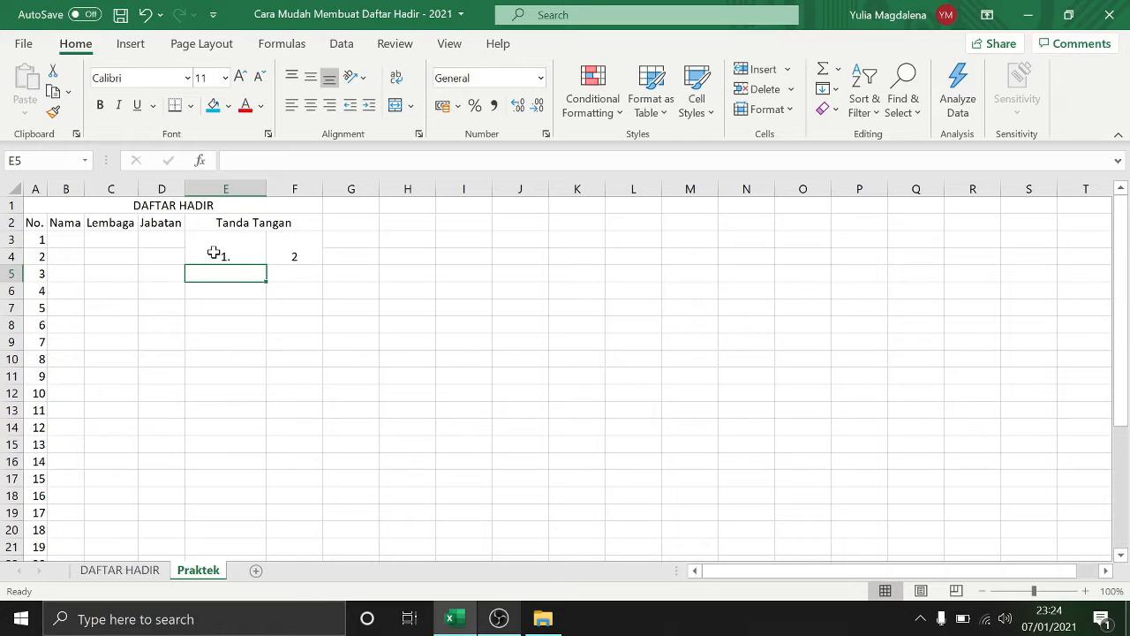
pyautogui.click(214, 253)
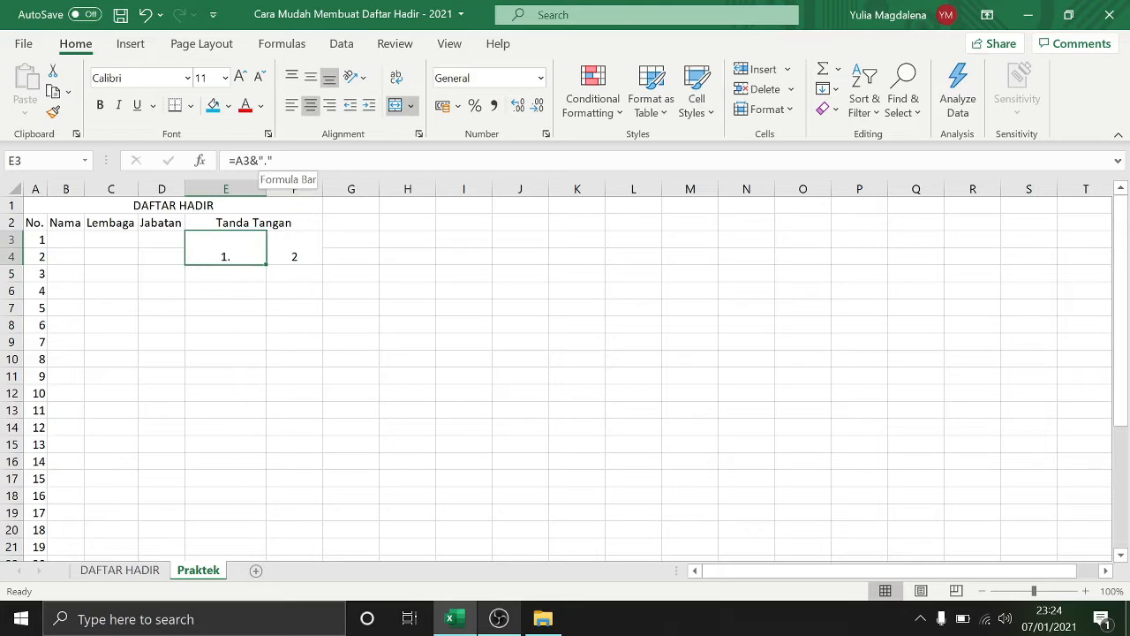
pyautogui.click(268, 161)
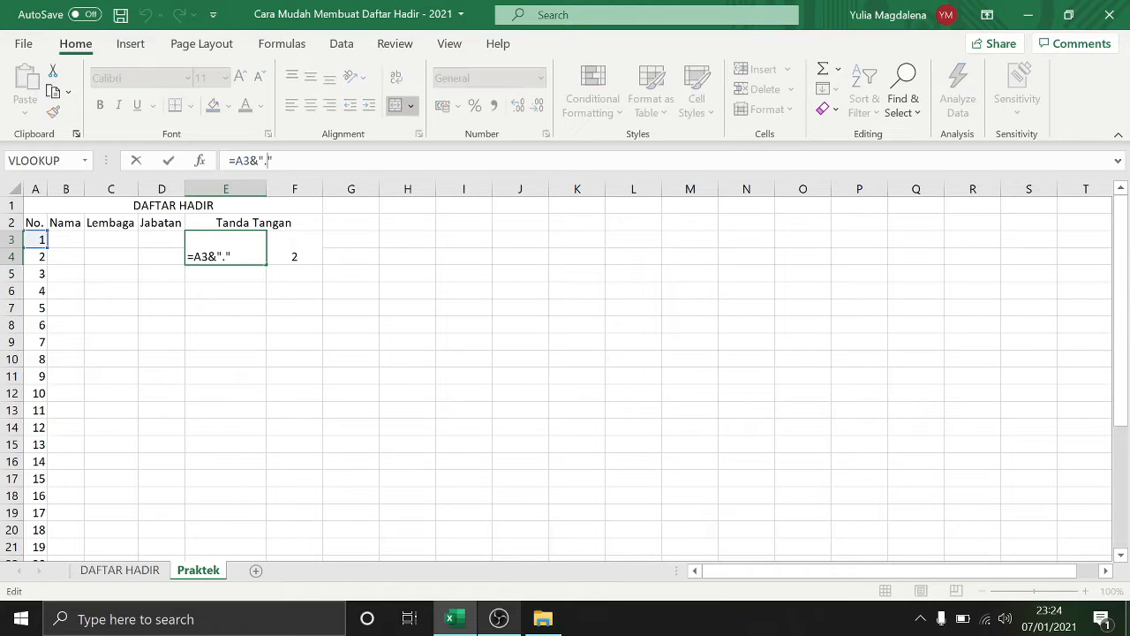
pyautogui.press('BackSpace')
pyautogui.write(')')
pyautogui.press('Return')
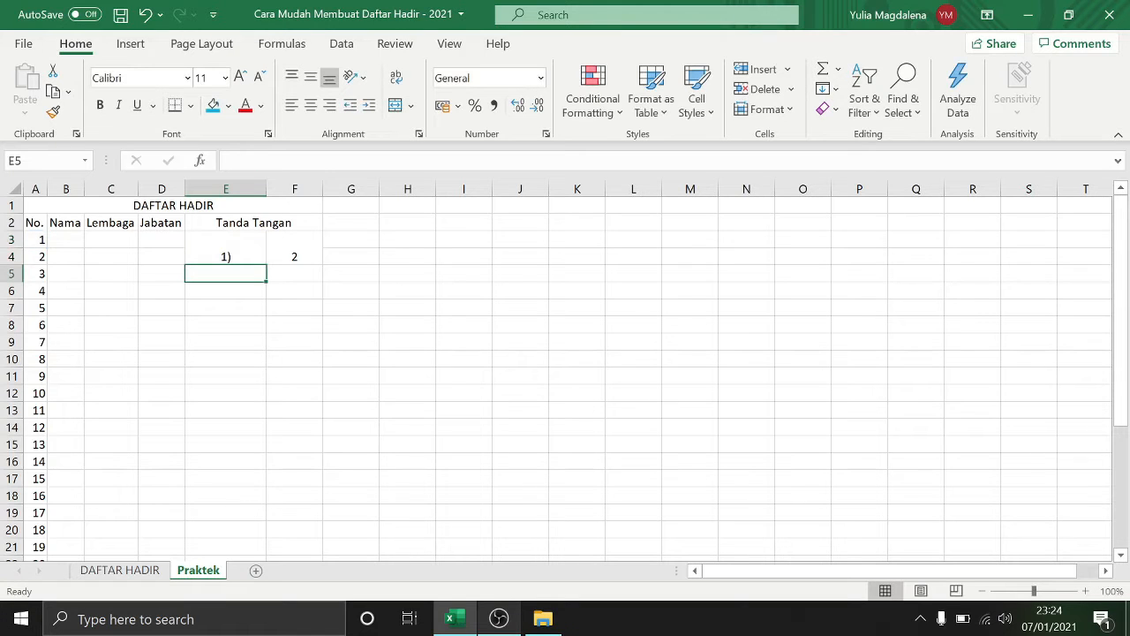
# Step: Revert the E3:E4 suffix to a period so it shows 1. again
pyautogui.click(239, 255)
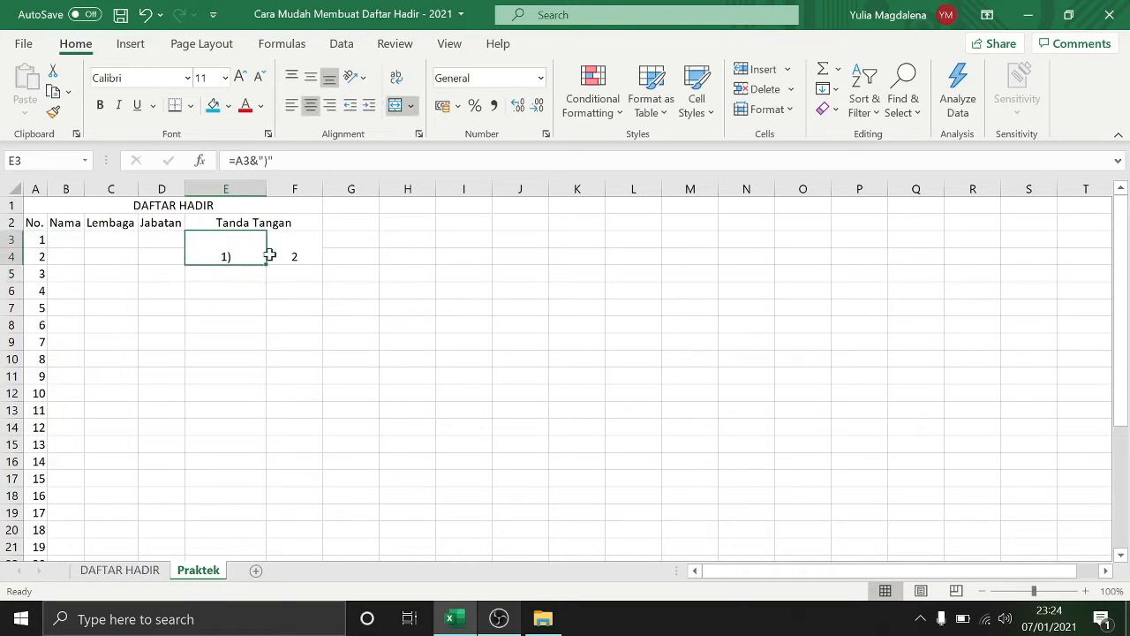
pyautogui.press('F2')
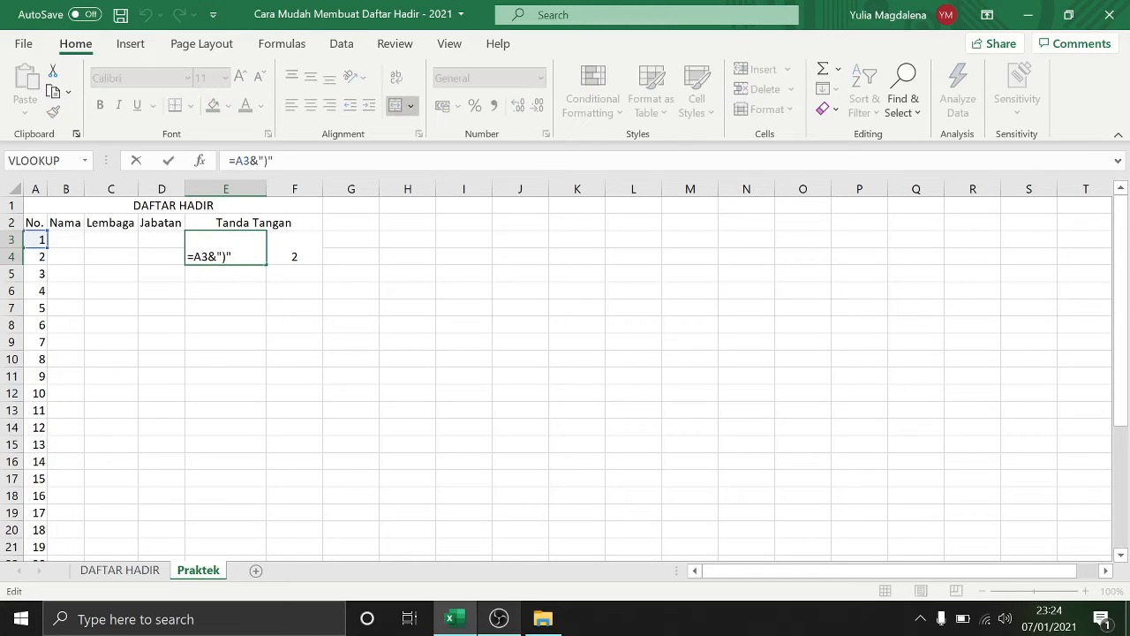
pyautogui.press('BackSpace')
pyautogui.write('.')
pyautogui.press('Return')
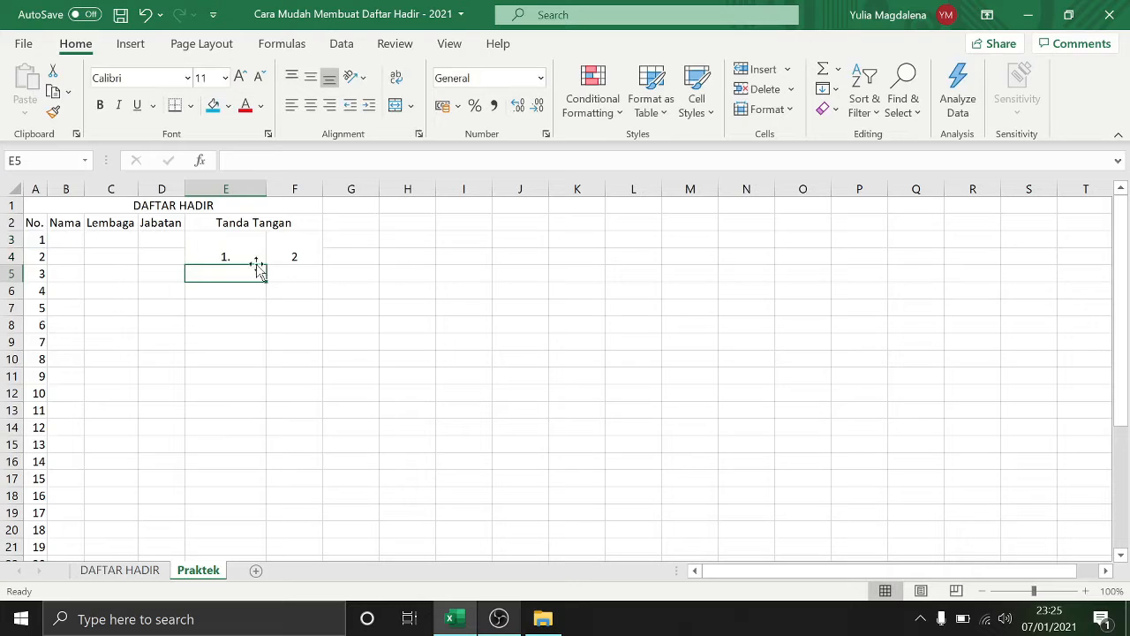
# Step: Change F3:F4's formula to =A4&"." so it shows 2
pyautogui.click(297, 255)
pyautogui.doubleClick(297, 255)
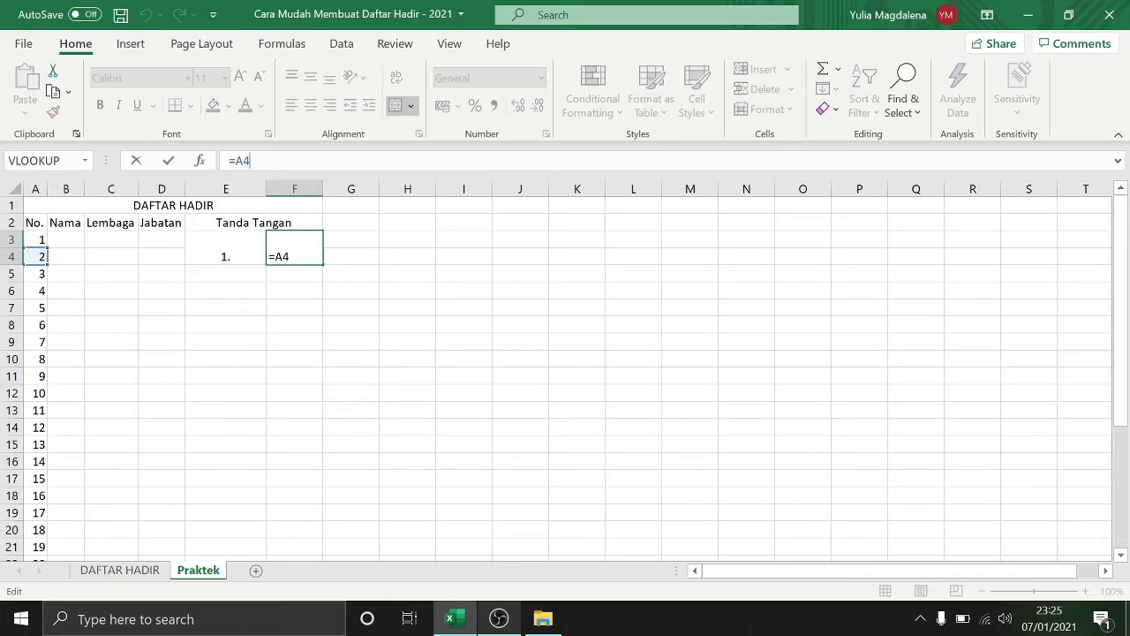
pyautogui.write('&"."')
pyautogui.press('Return')
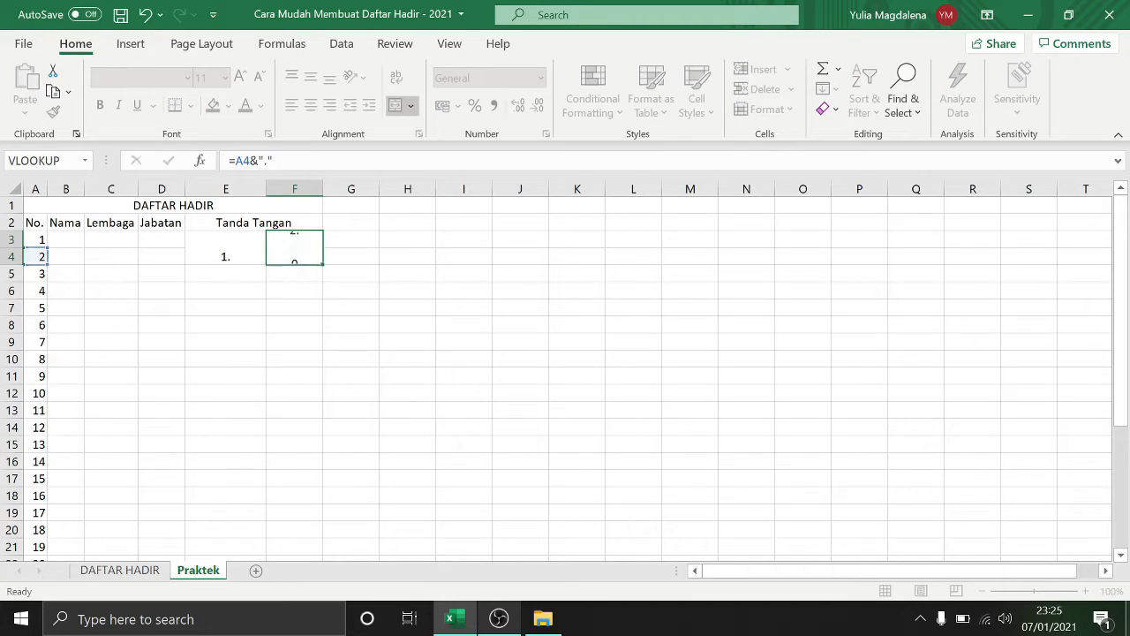
pyautogui.click(255, 306)
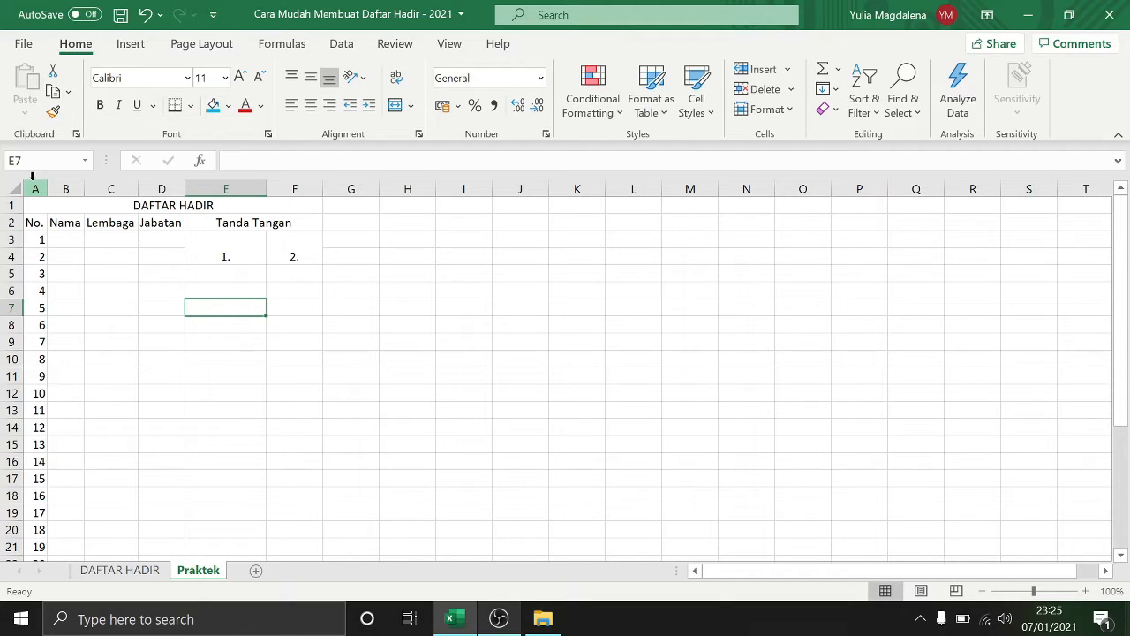
# Step: Center the No. header and numbers 1–30 in column A
pyautogui.click(32, 179)
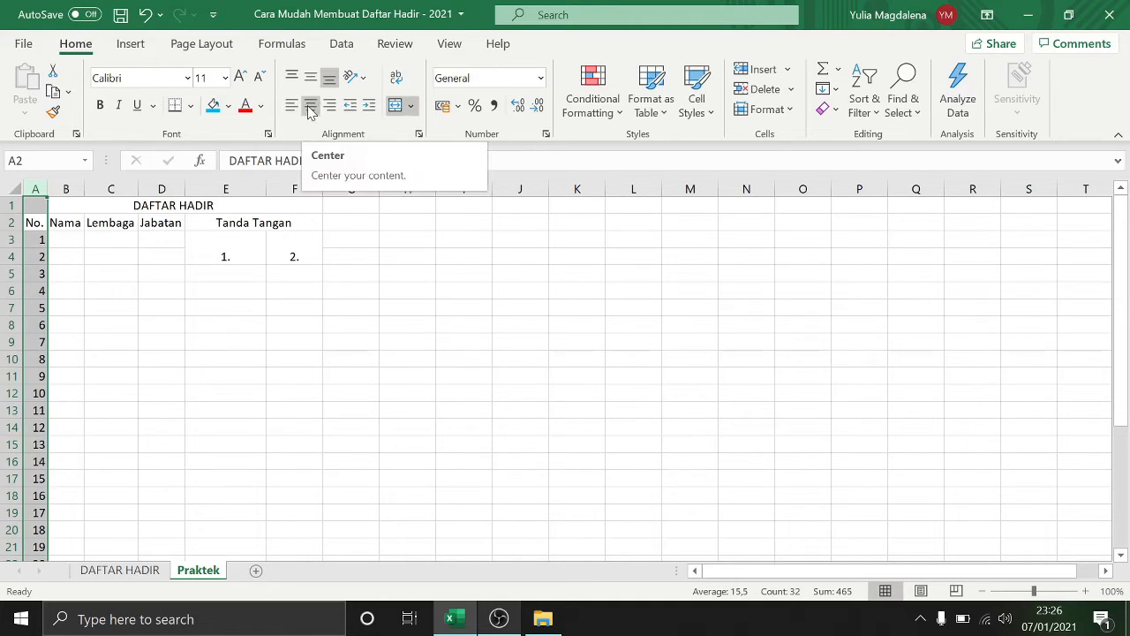
pyautogui.click(310, 107)
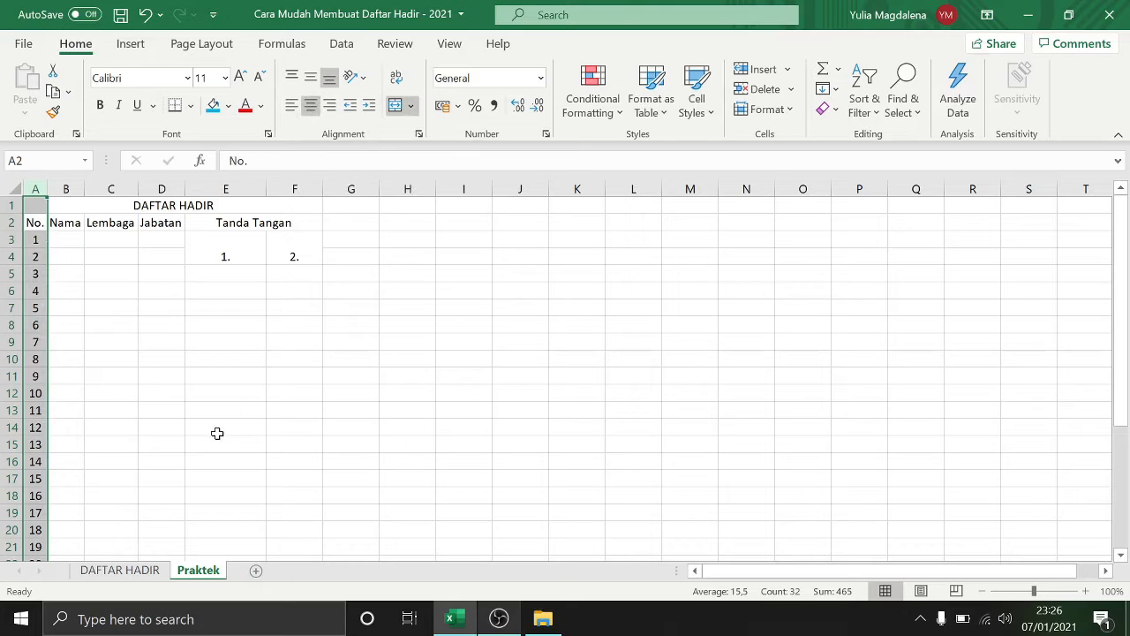
pyautogui.click(243, 321)
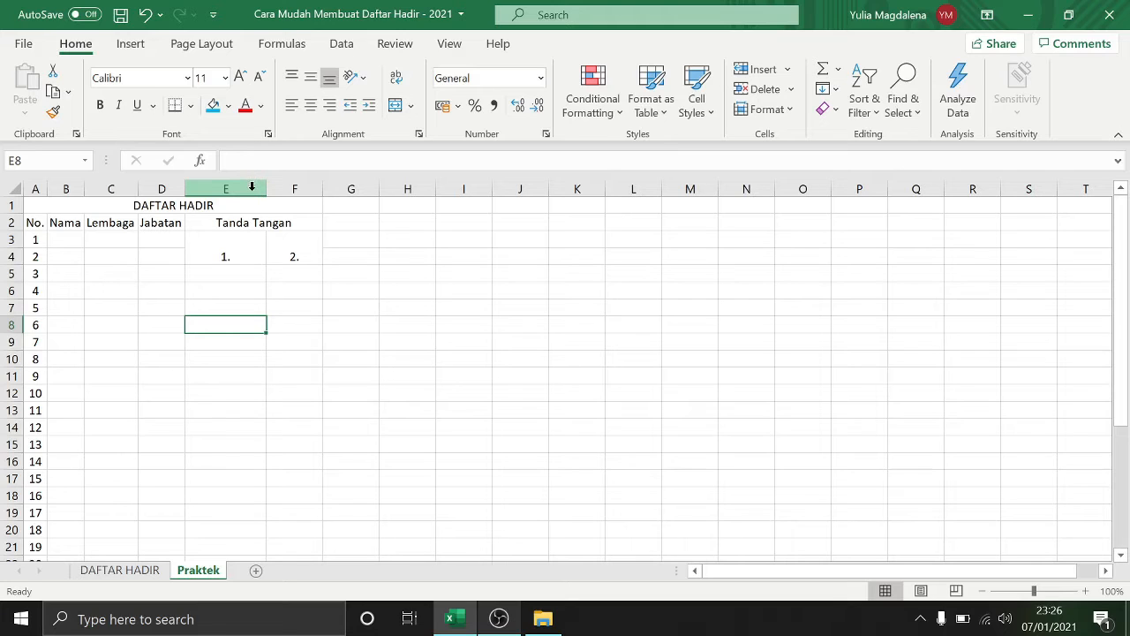
# Step: Left-align and top-align columns E and F so the signature labels sit top-left
pyautogui.moveTo(251, 184); pyautogui.dragTo(275, 186)
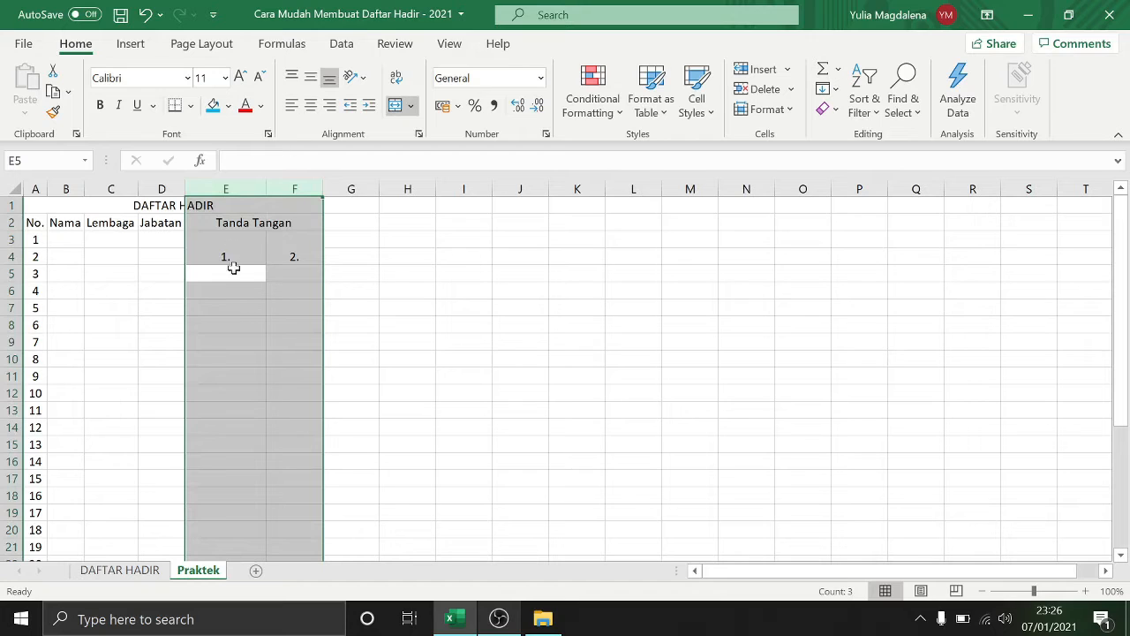
pyautogui.click(236, 295)
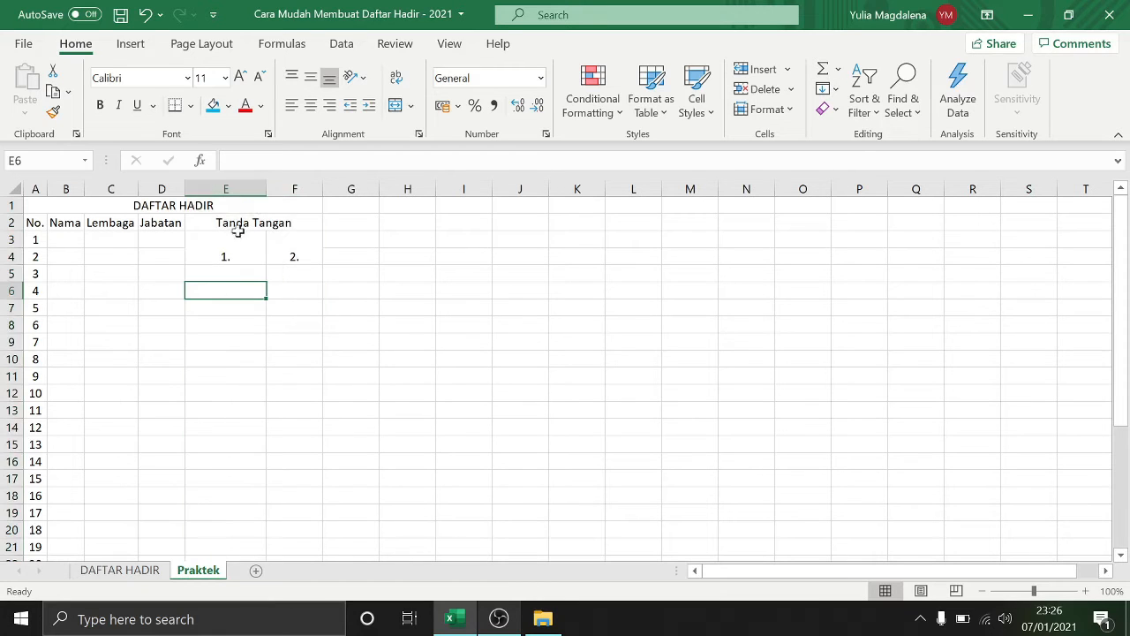
pyautogui.click(215, 188)
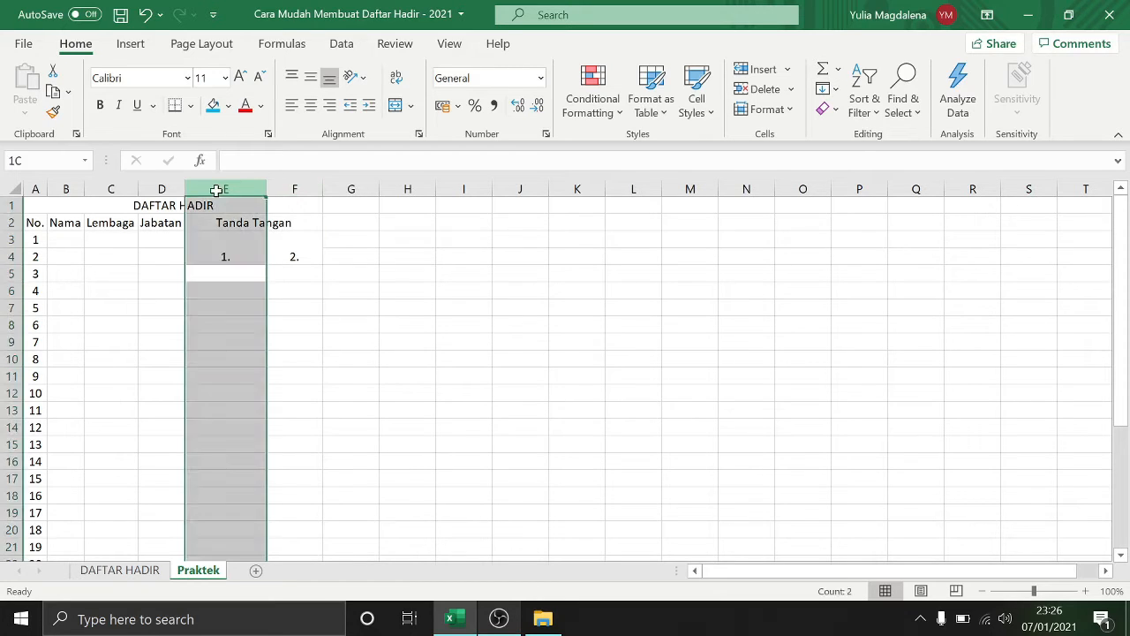
pyautogui.moveTo(216, 190); pyautogui.dragTo(301, 183)
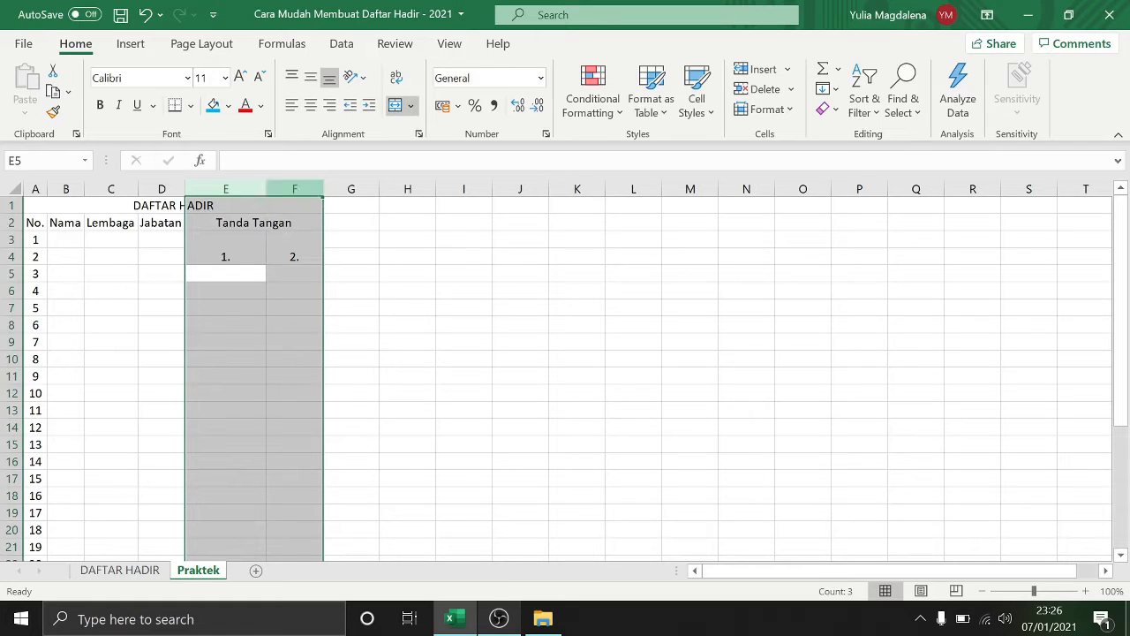
pyautogui.click(291, 108)
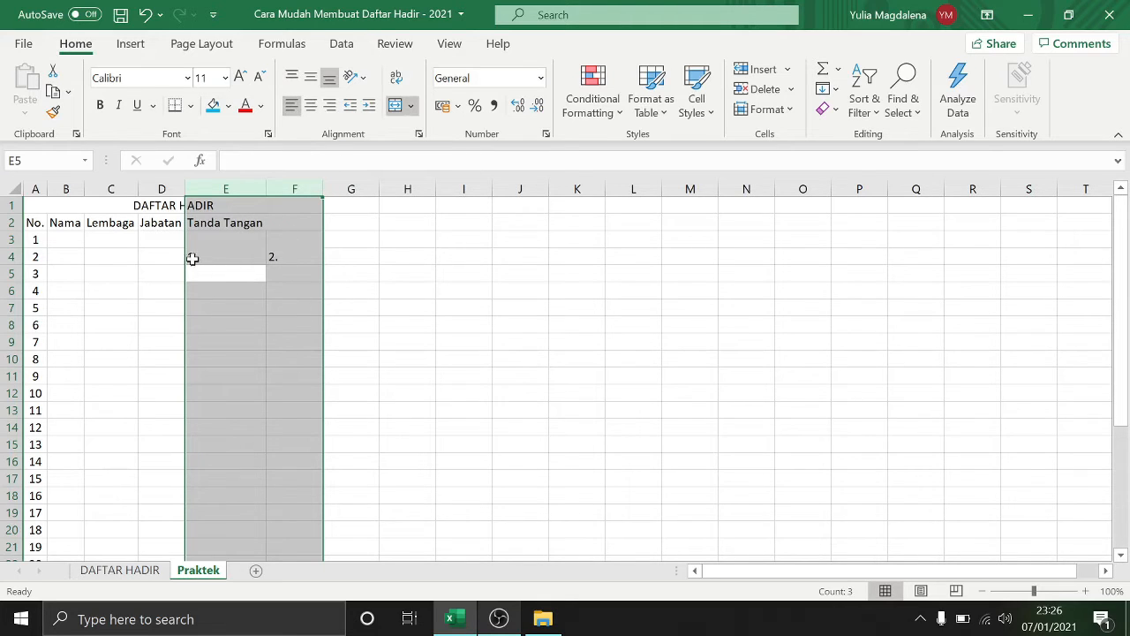
pyautogui.click(295, 81)
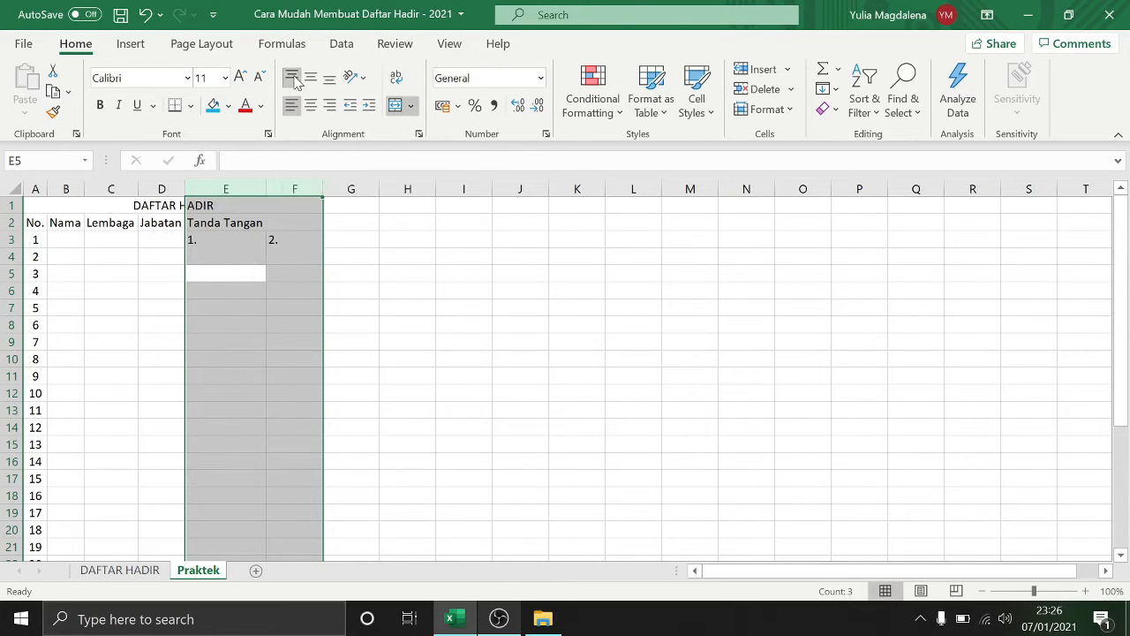
pyautogui.click(217, 341)
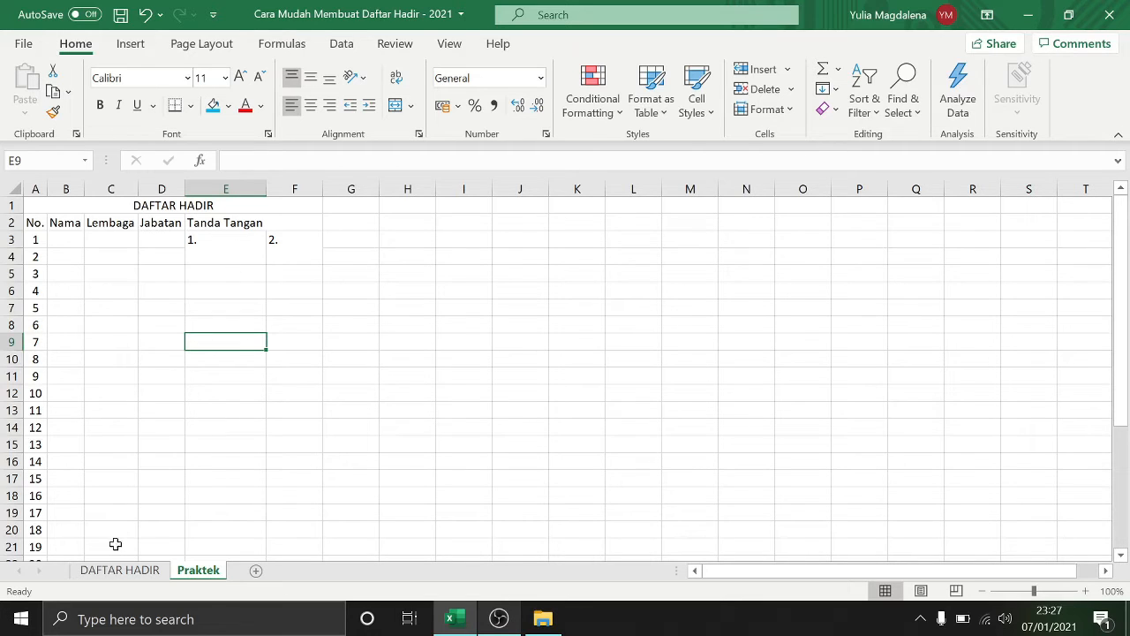
# Step: Copy the 1. and 2. labels from E3:F4 and paste them over E5:E32
pyautogui.click(227, 240)
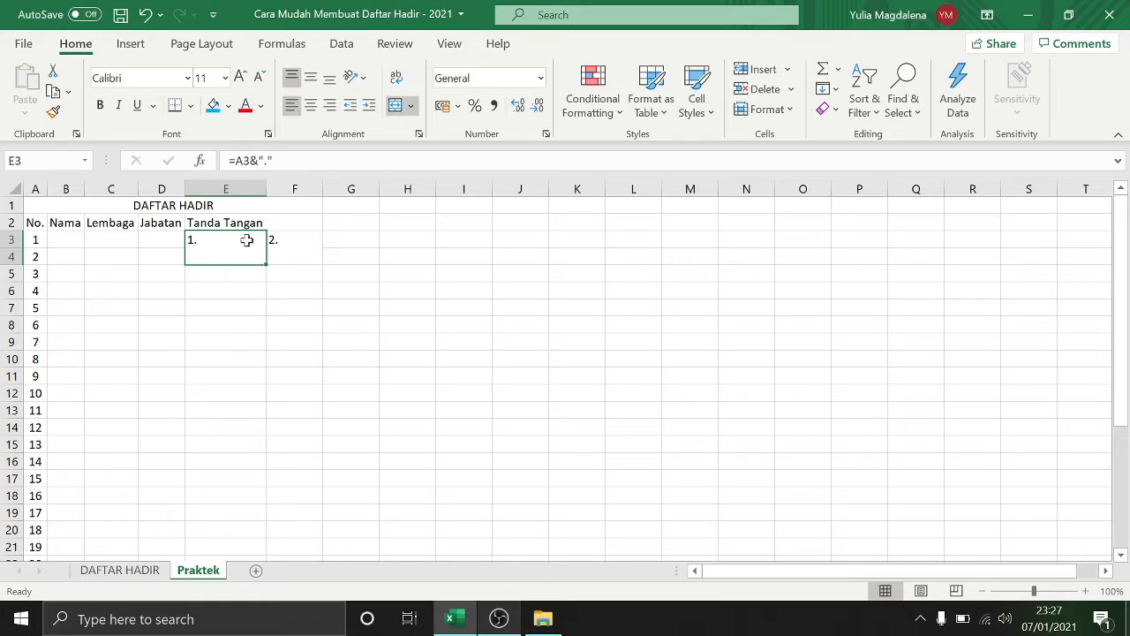
pyautogui.moveTo(247, 240); pyautogui.dragTo(283, 240)
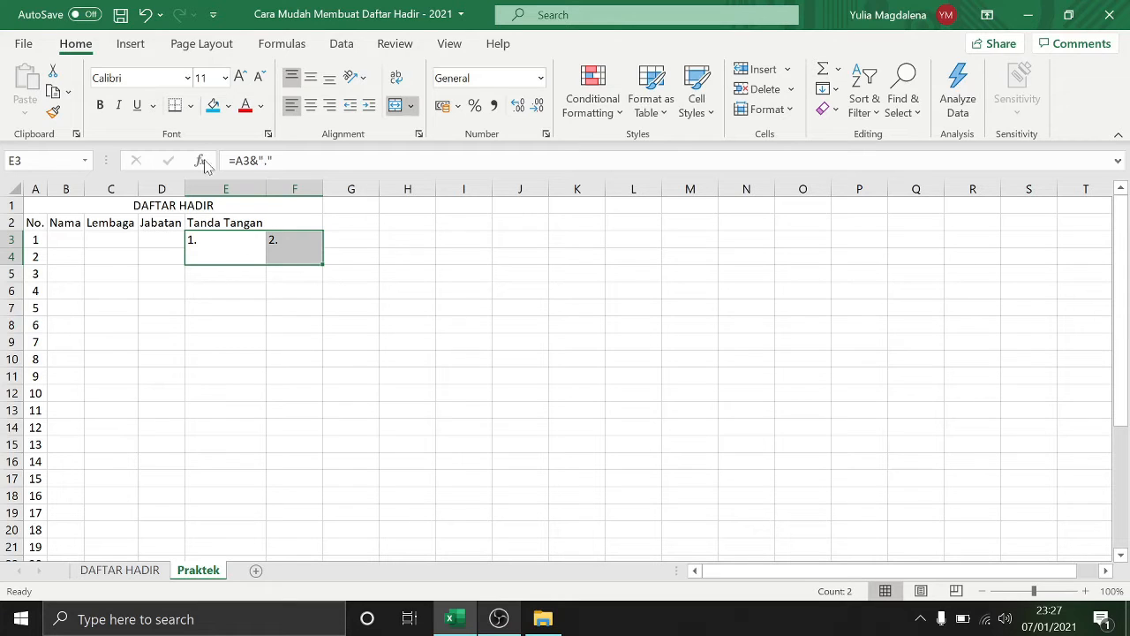
pyautogui.click(53, 91)
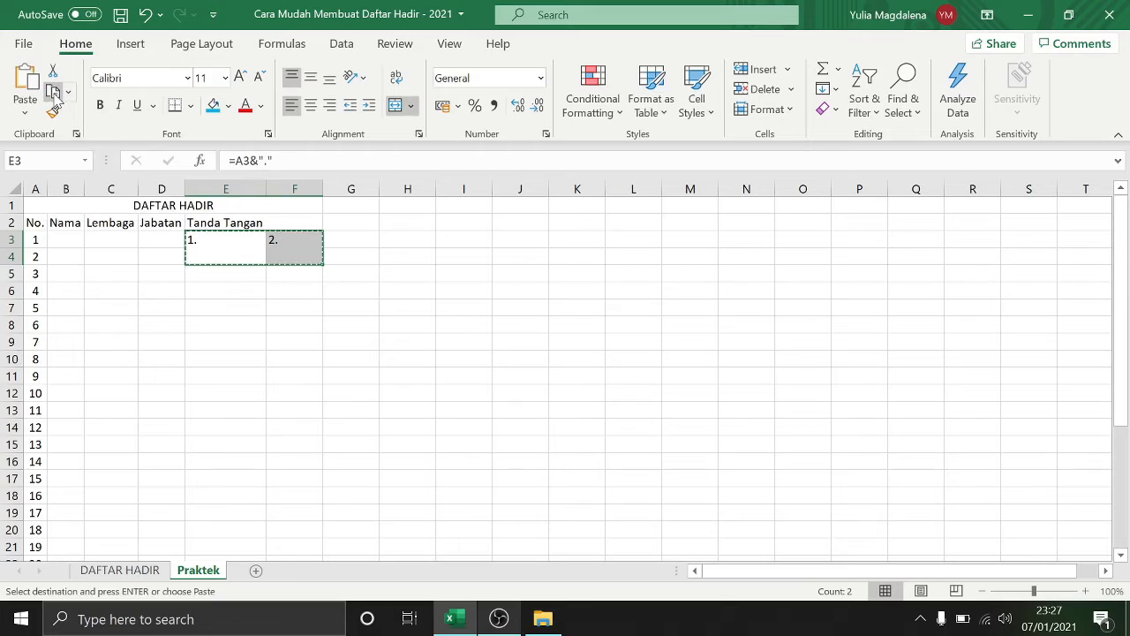
pyautogui.click(230, 277)
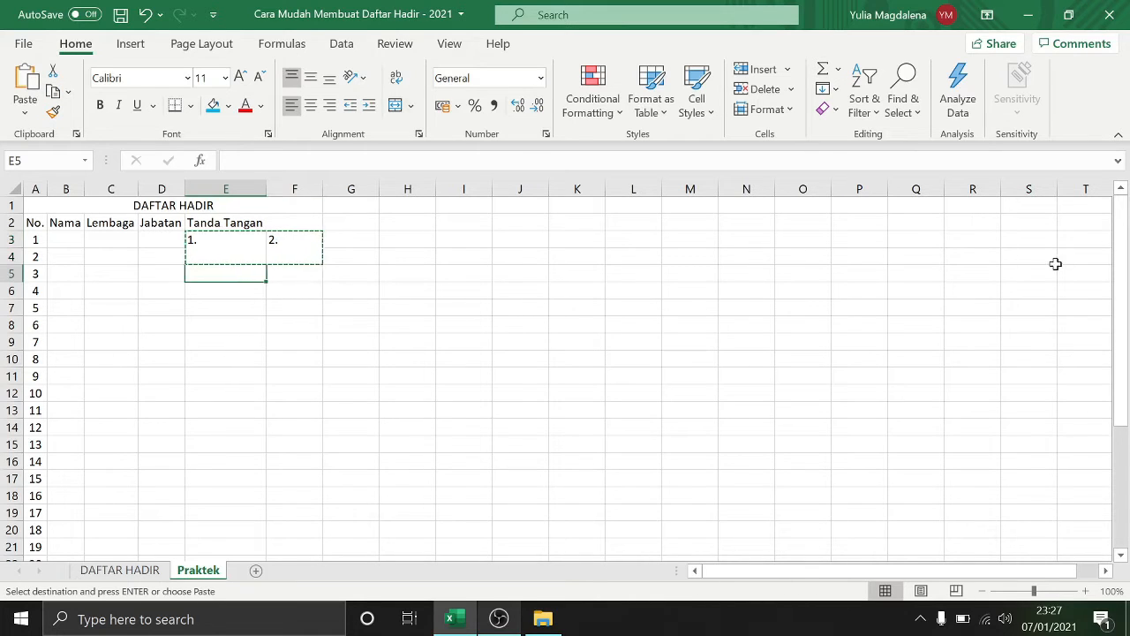
pyautogui.moveTo(1121, 294); pyautogui.dragTo(1123, 376)
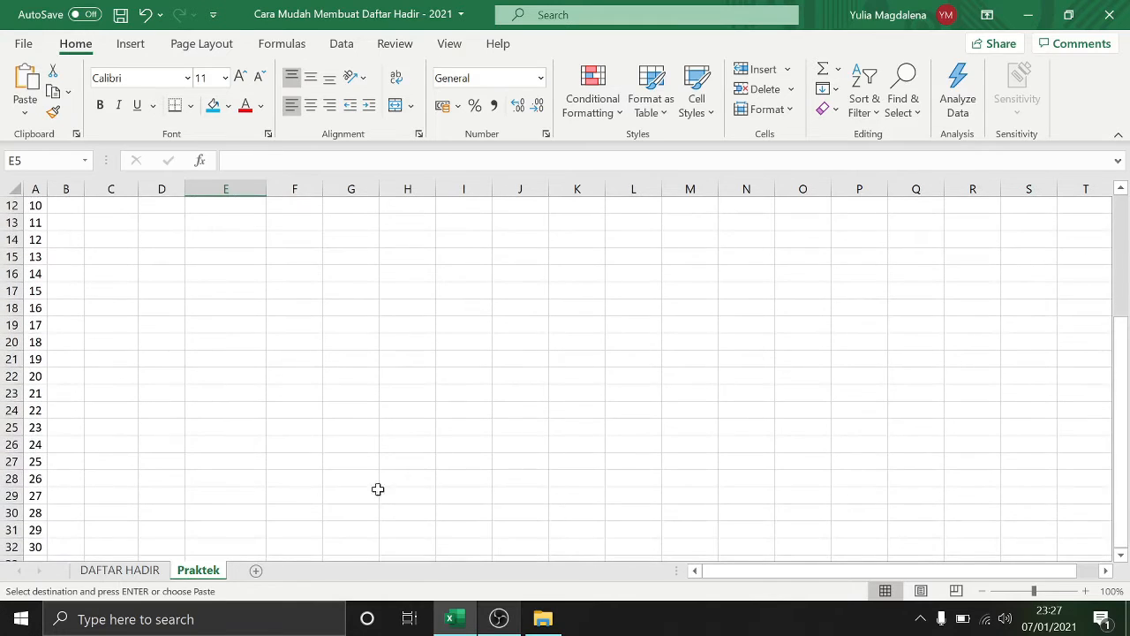
pyautogui.keyDown('shift'); pyautogui.click(220, 544); pyautogui.keyUp('shift')
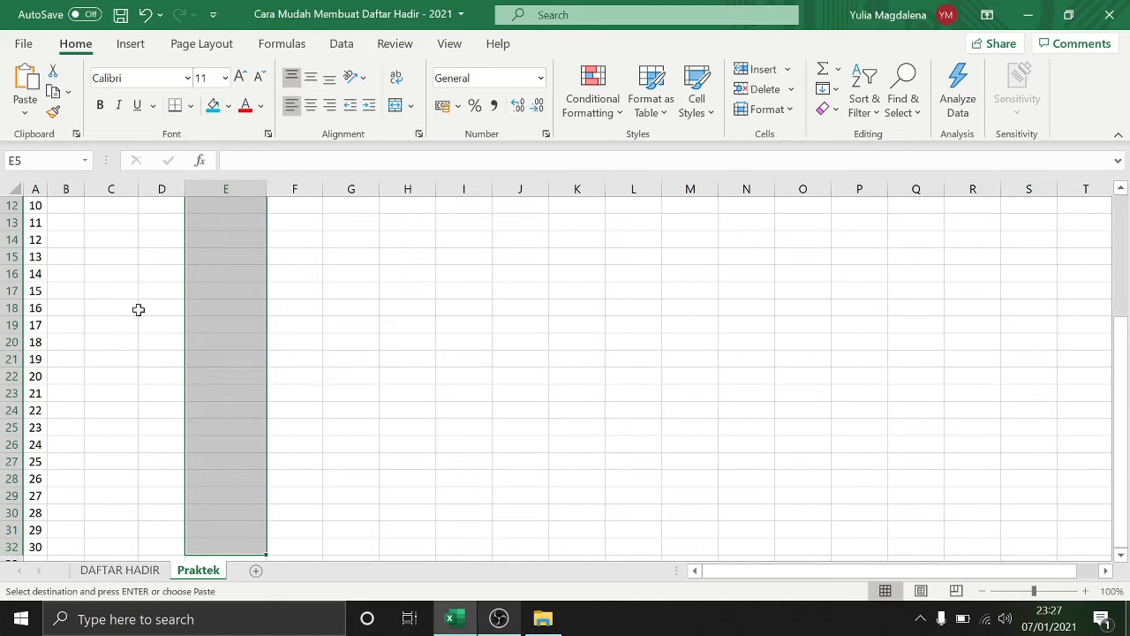
pyautogui.click(26, 86)
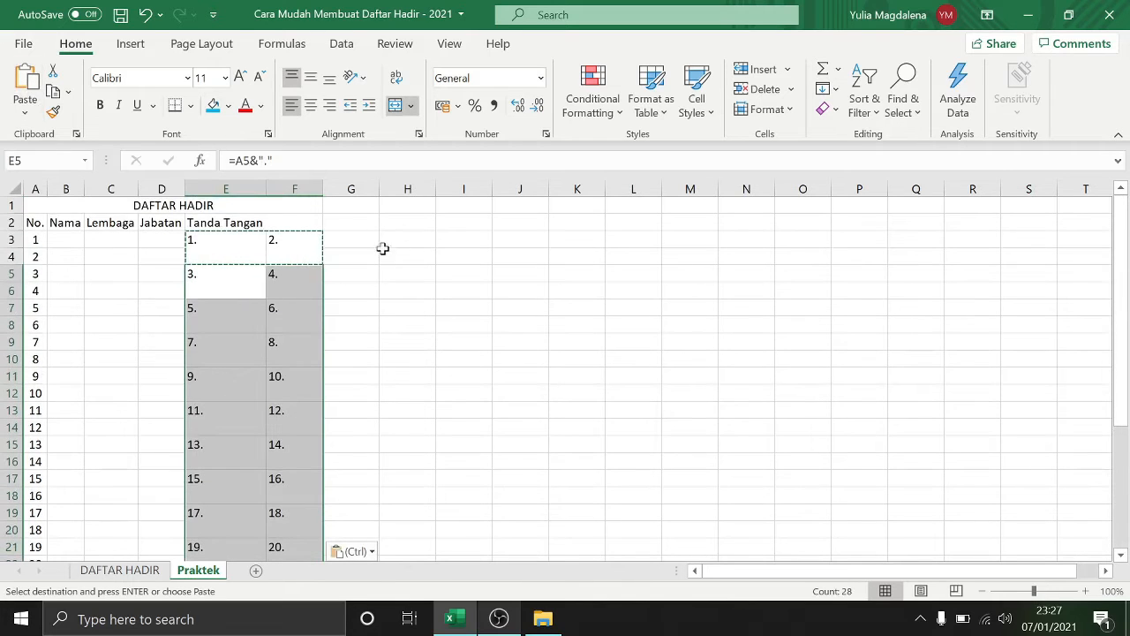
pyautogui.click(247, 279)
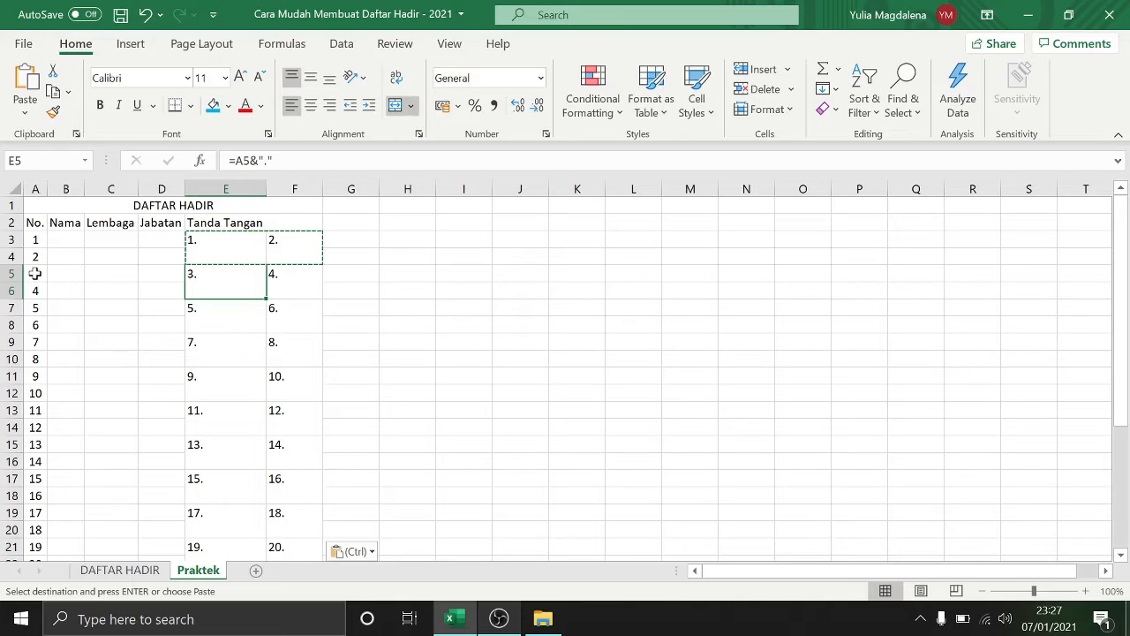
pyautogui.click(240, 358)
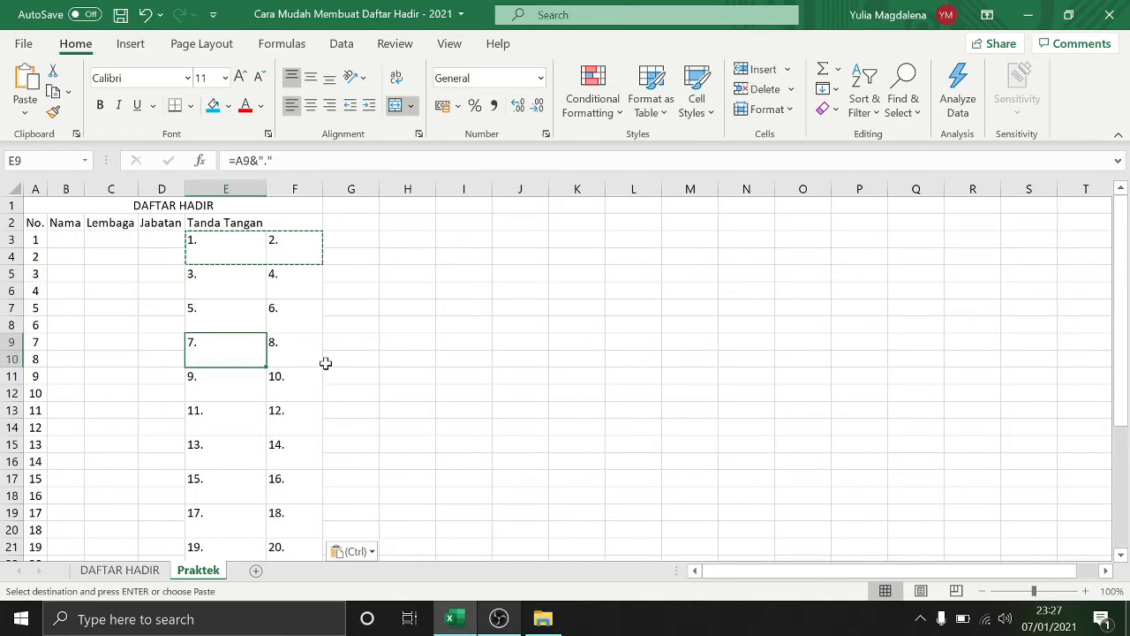
pyautogui.click(276, 365)
pyautogui.moveTo(1127, 275); pyautogui.dragTo(1127, 212)
# Step: Apply All Borders to the currently selected cells
pyautogui.click(199, 273)
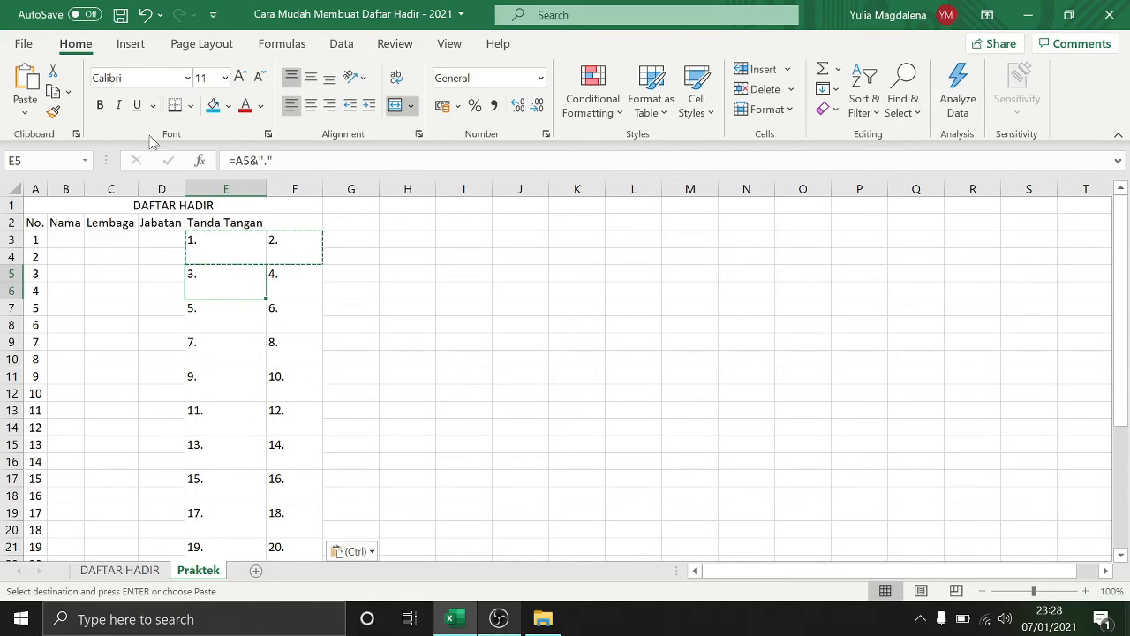
pyautogui.click(190, 106)
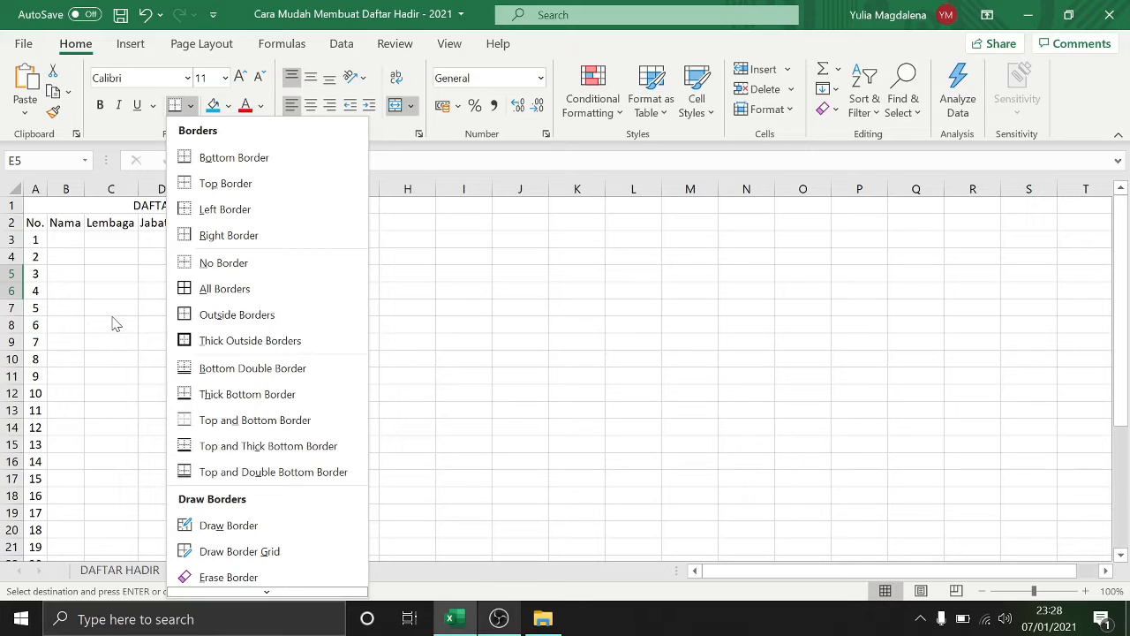
pyautogui.click(204, 297)
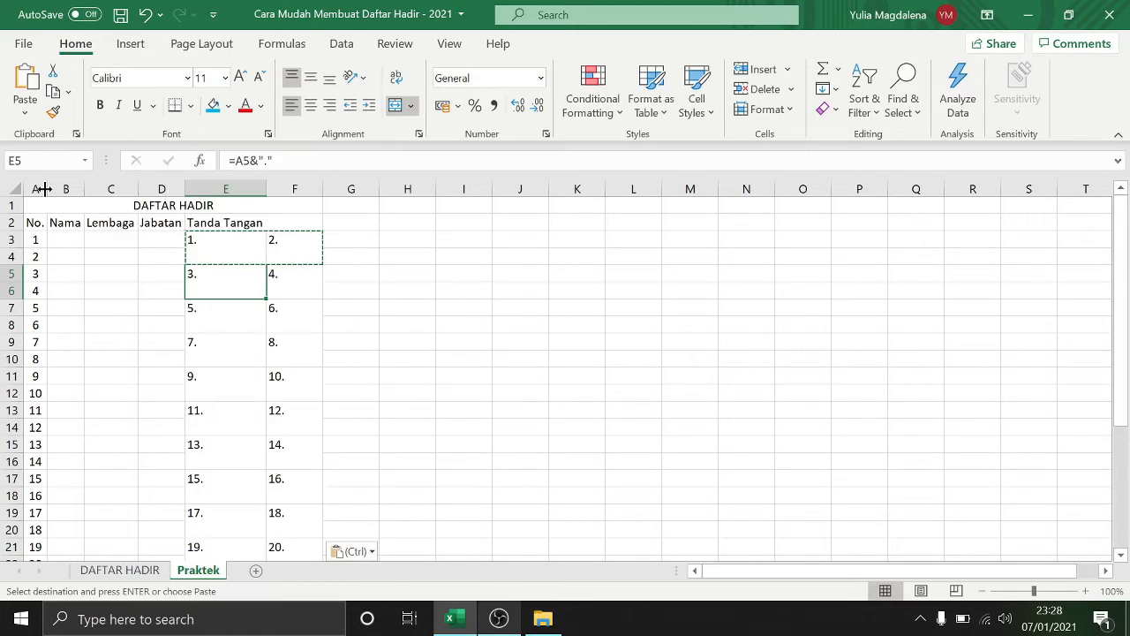
# Step: Select A1:F32, paste labels through 30., and give every cell All Borders
pyautogui.click(55, 263)
pyautogui.moveTo(74, 206); pyautogui.dragTo(292, 415)
pyautogui.hotkey('ctrl', 'v')
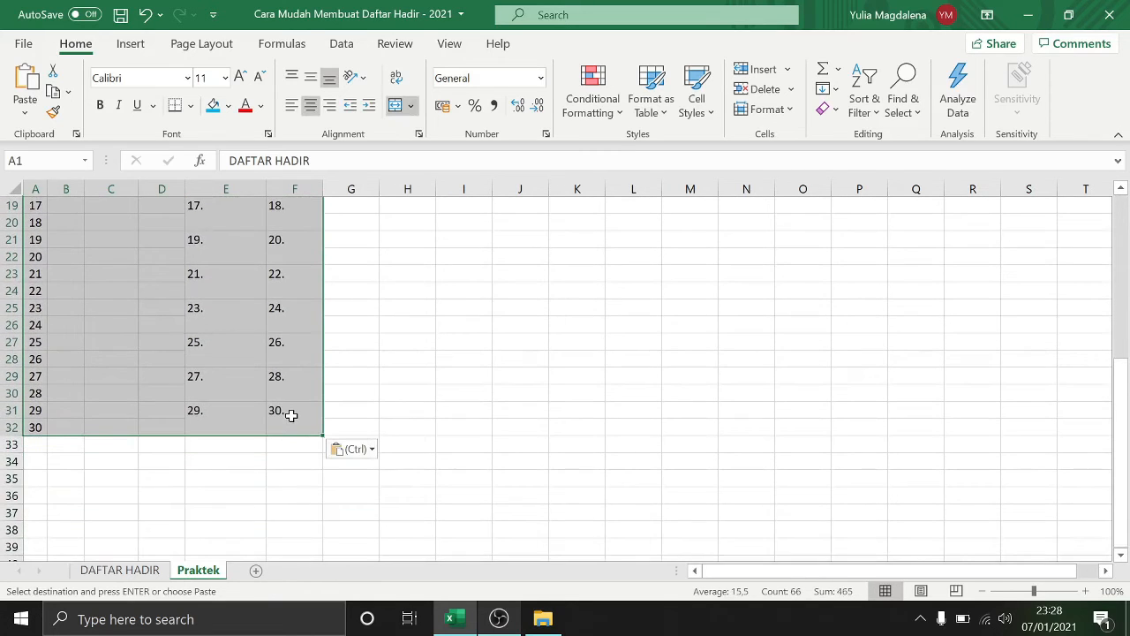
pyautogui.click(192, 106)
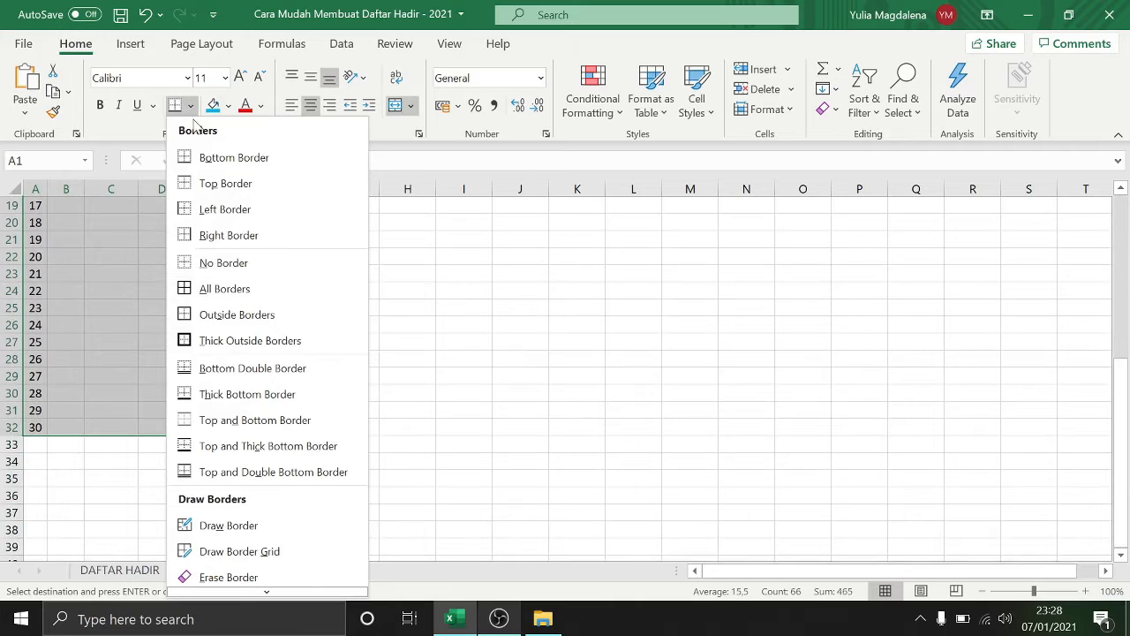
pyautogui.click(229, 292)
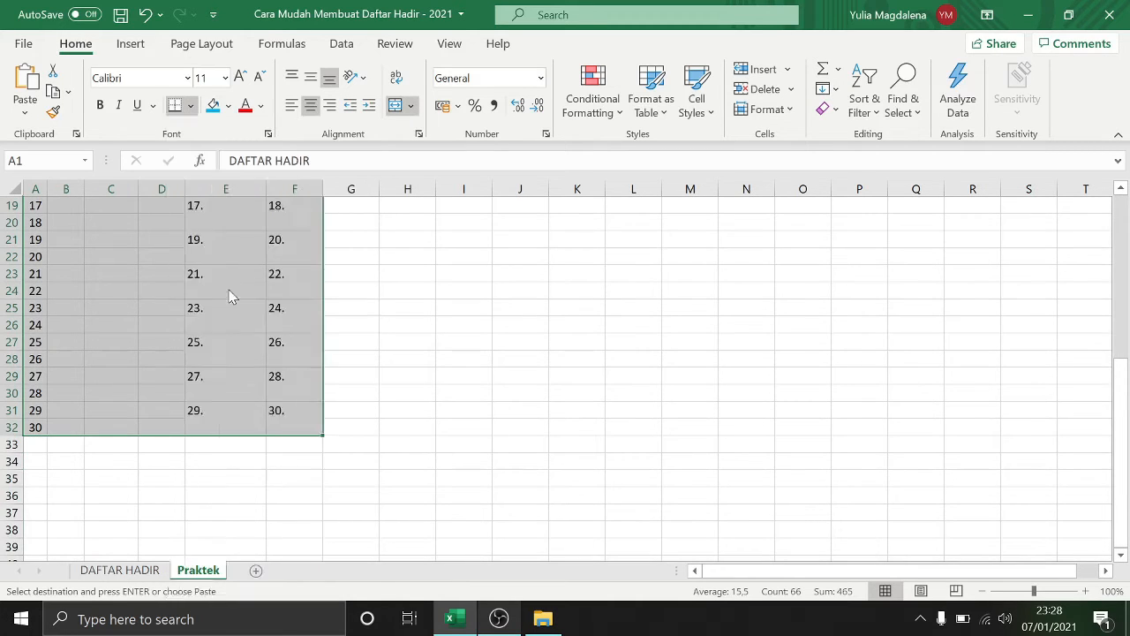
pyautogui.scroll(6, 227, 291)
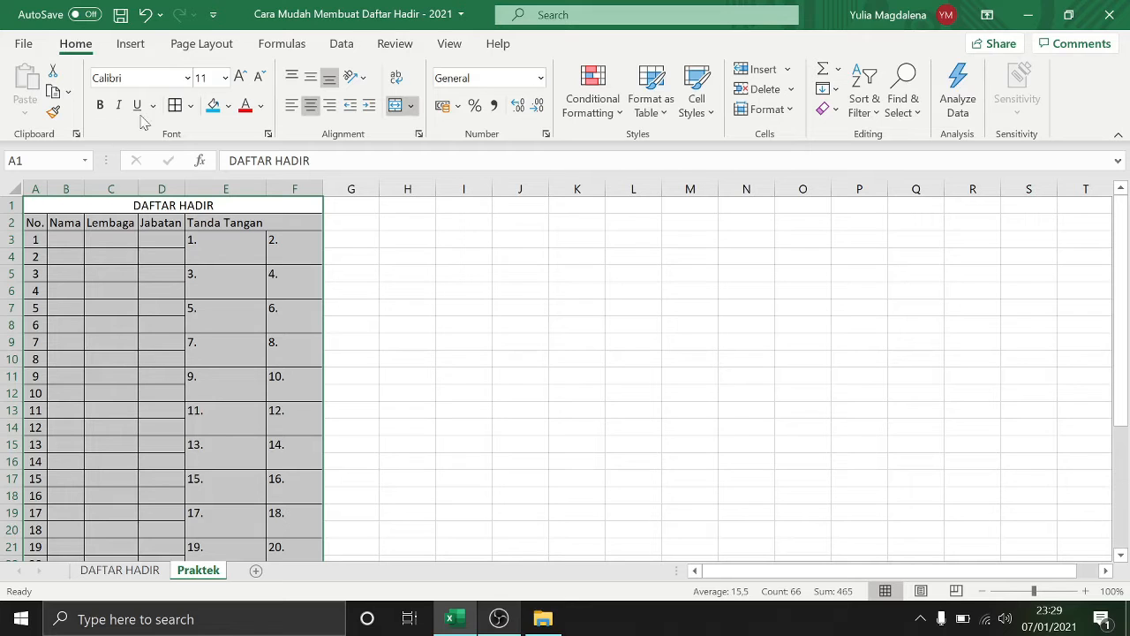
# Step: Put a Thick Outside Border around the whole attendance table
pyautogui.click(192, 106)
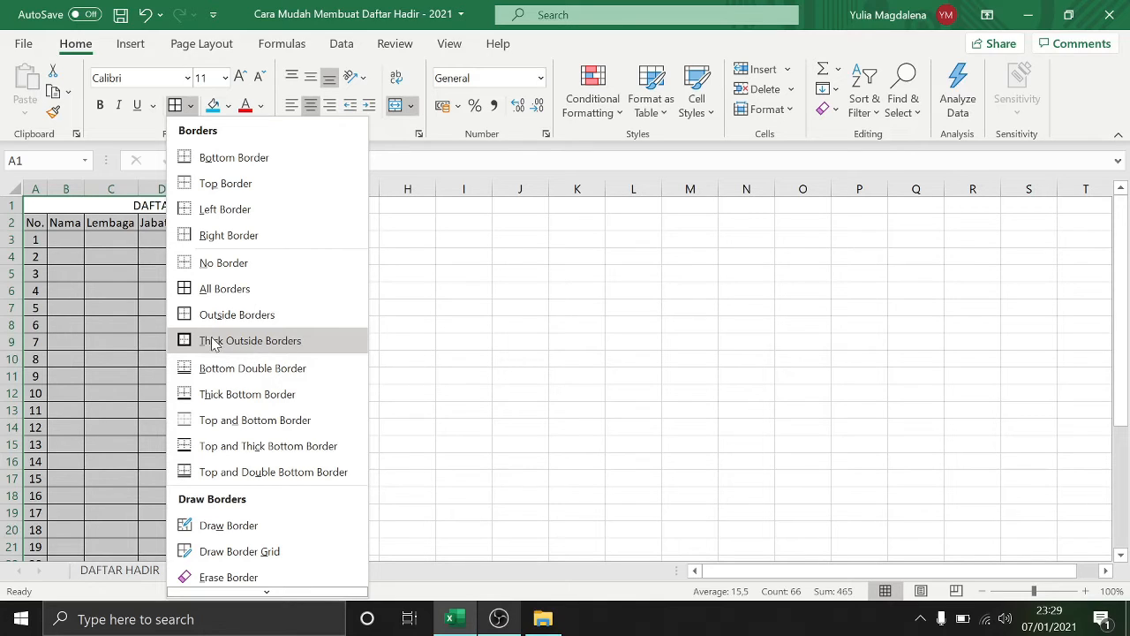
pyautogui.click(249, 345)
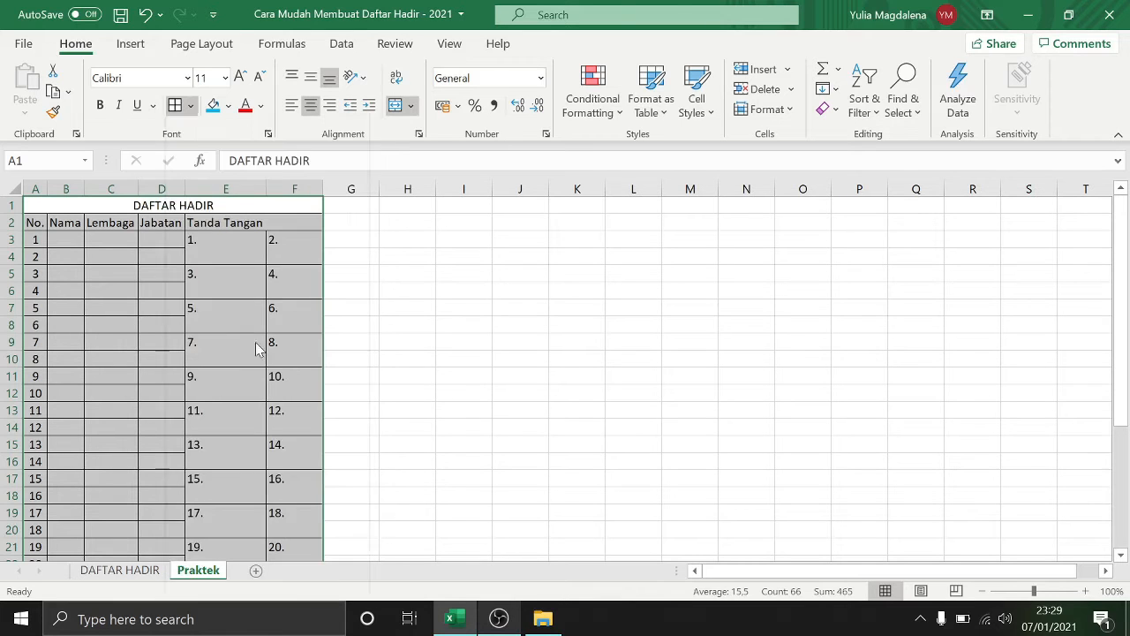
pyautogui.click(391, 277)
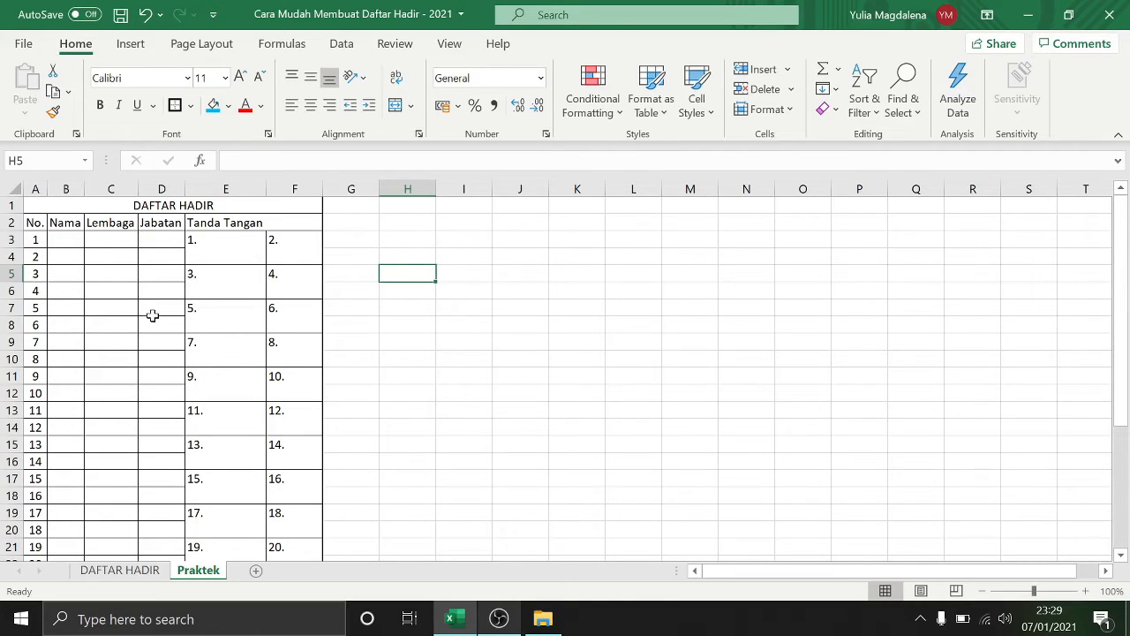
# Step: Put a Thick Outside Border around the merged DAFTAR HADIR title cell
pyautogui.click(33, 207)
pyautogui.click(175, 251)
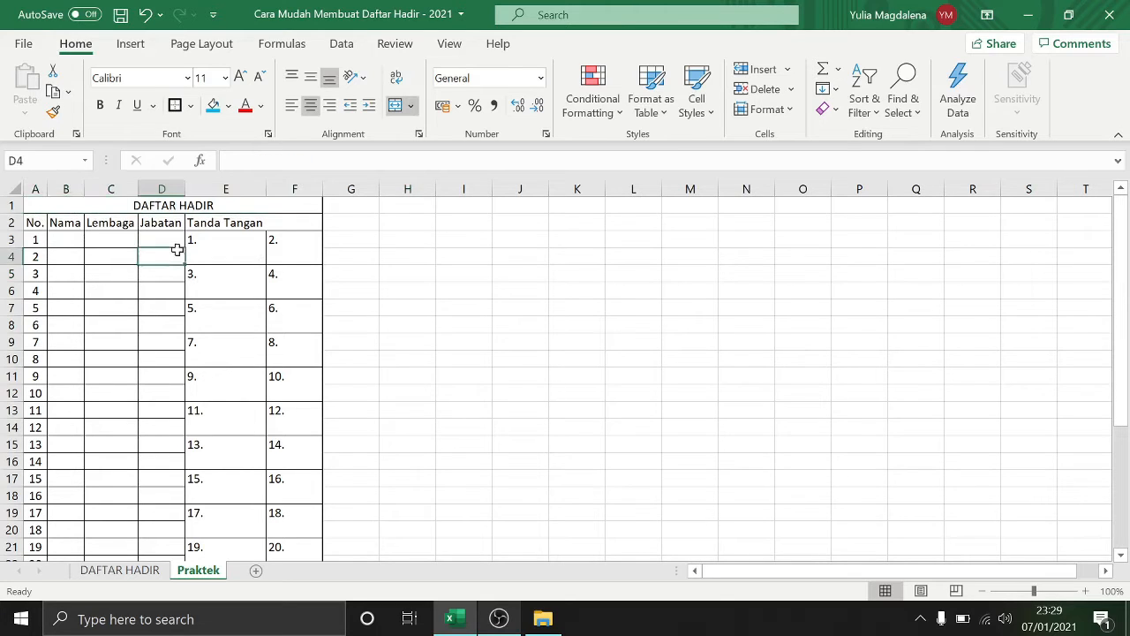
pyautogui.click(167, 205)
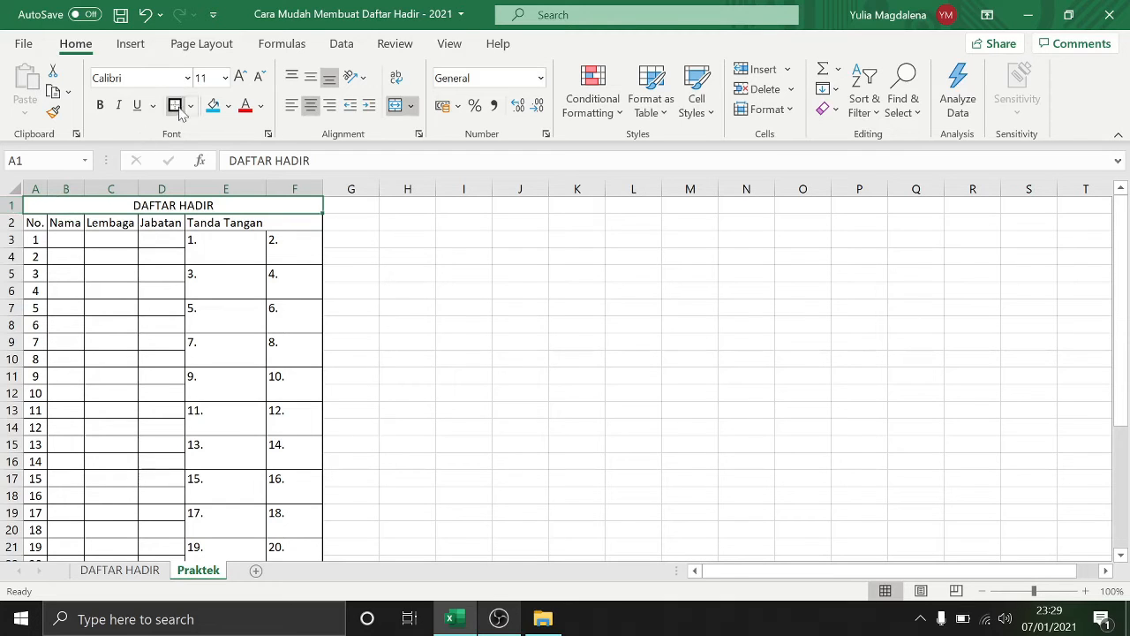
pyautogui.click(56, 236)
pyautogui.click(32, 202)
pyautogui.click(175, 106)
pyautogui.click(143, 293)
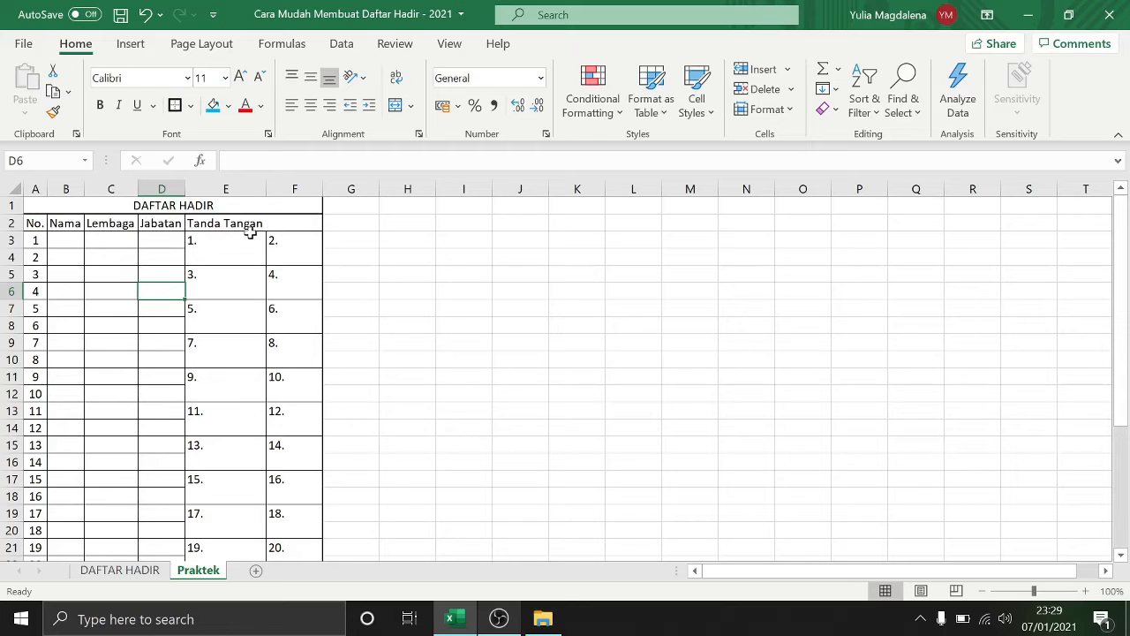
pyautogui.click(105, 304)
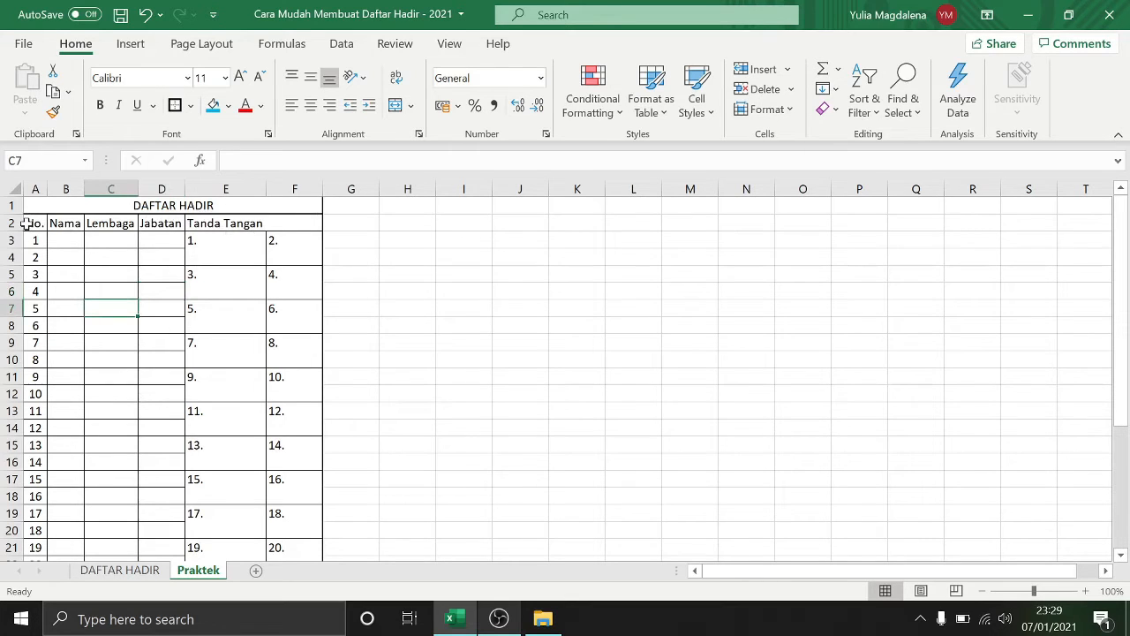
# Step: Put a Thick Outside Border around the header row A2:F2, No. through Tanda Tangan
pyautogui.moveTo(28, 223); pyautogui.dragTo(282, 224)
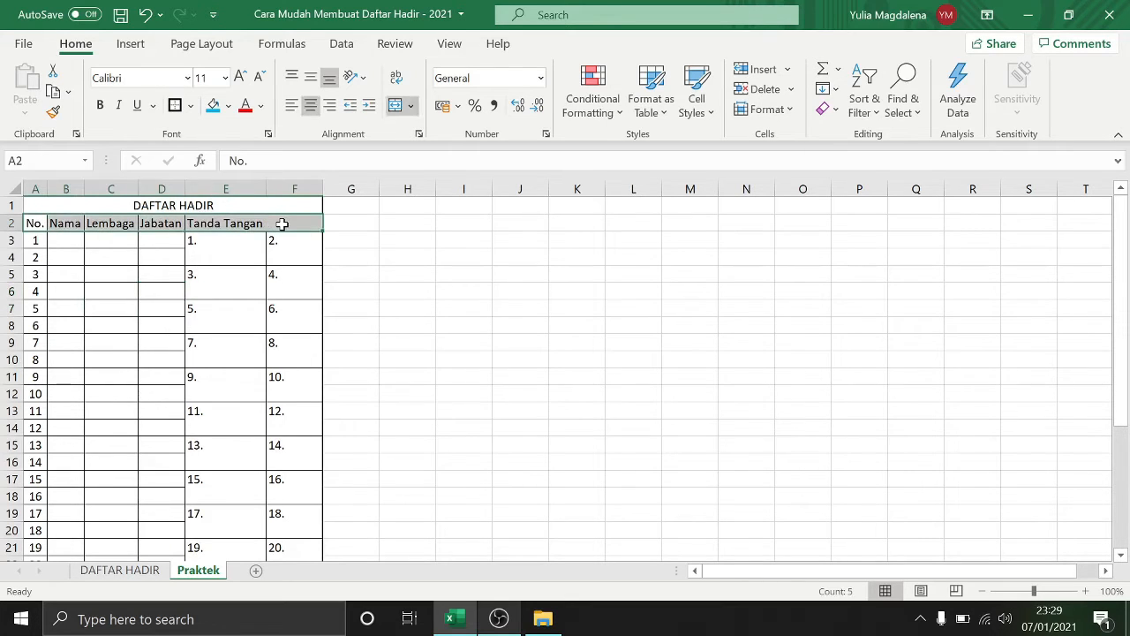
pyautogui.click(177, 107)
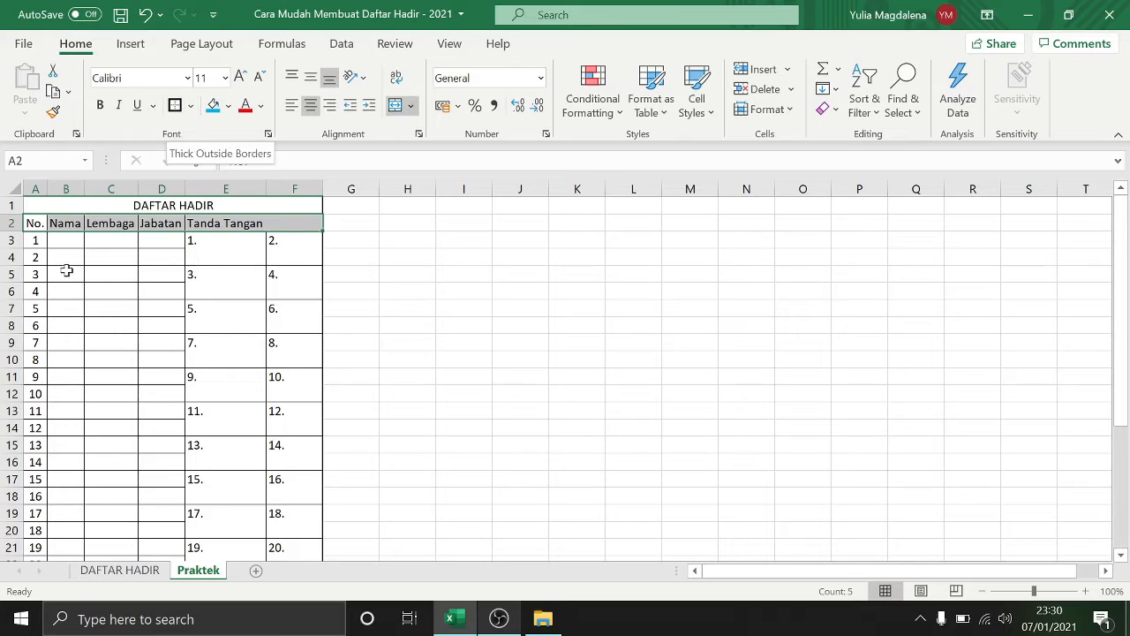
pyautogui.click(65, 291)
pyautogui.moveTo(36, 223); pyautogui.dragTo(267, 222)
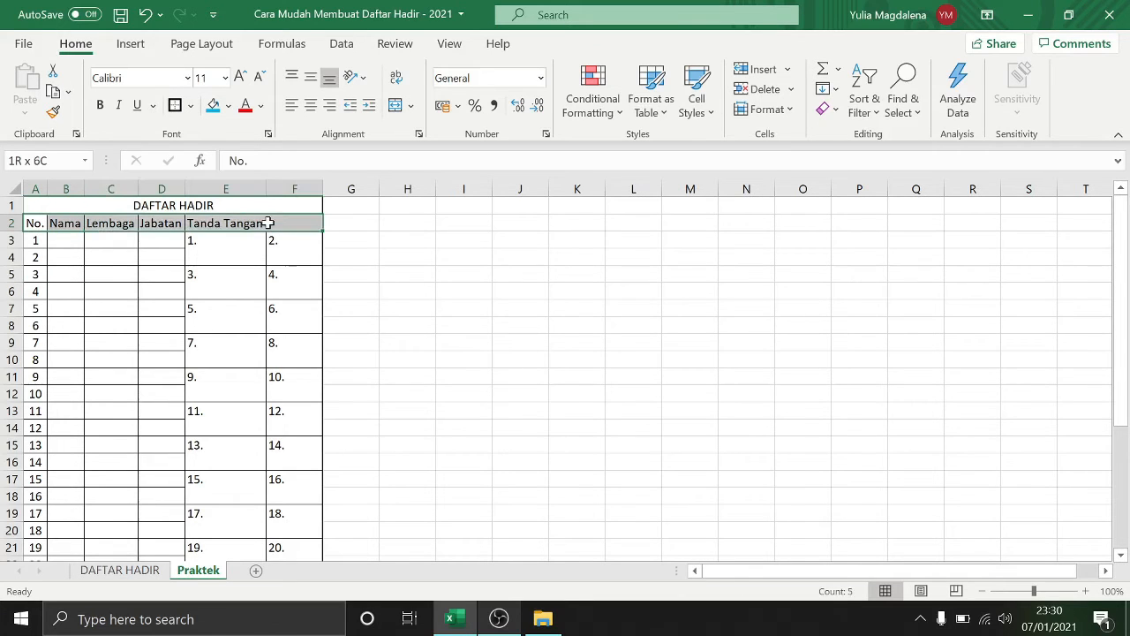
pyautogui.click(174, 107)
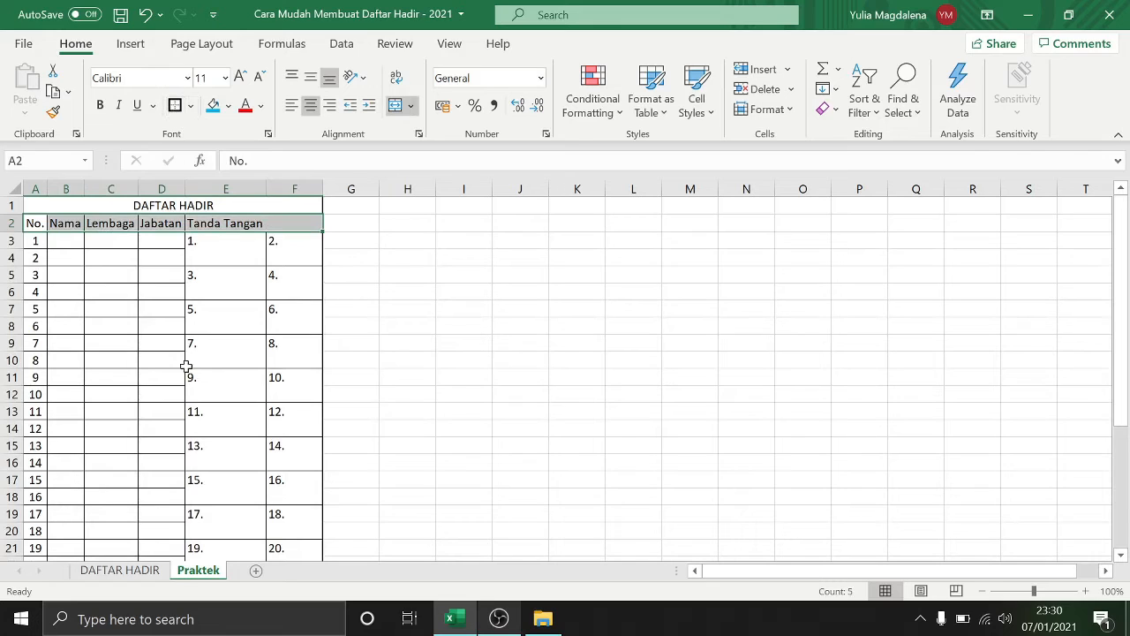
pyautogui.click(179, 304)
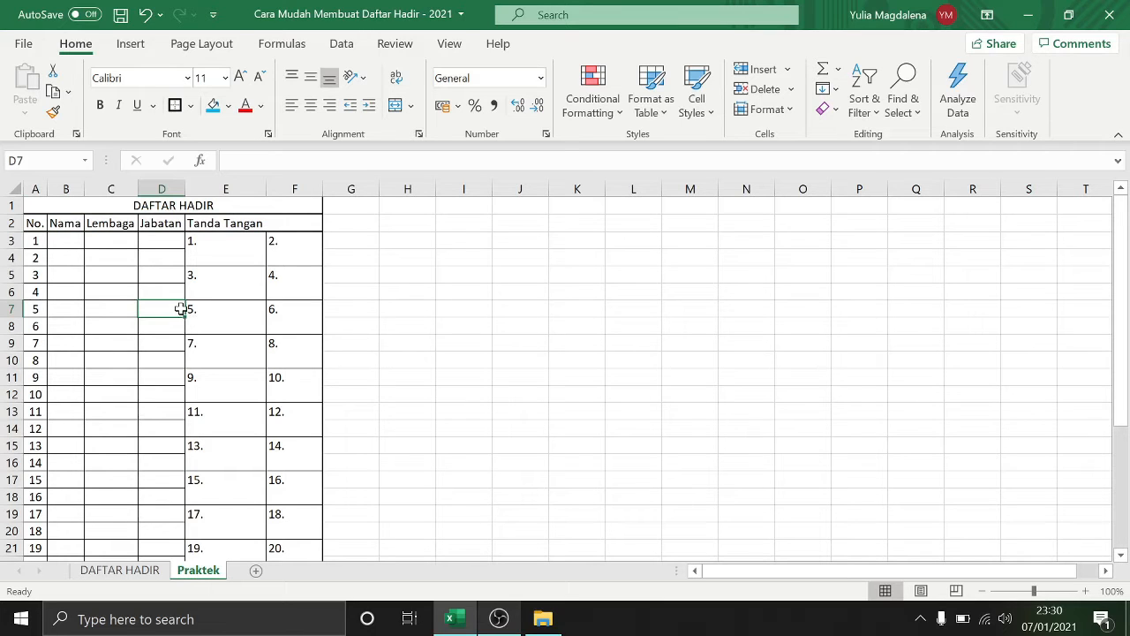
pyautogui.moveTo(36, 222); pyautogui.dragTo(292, 217)
pyautogui.click(237, 308)
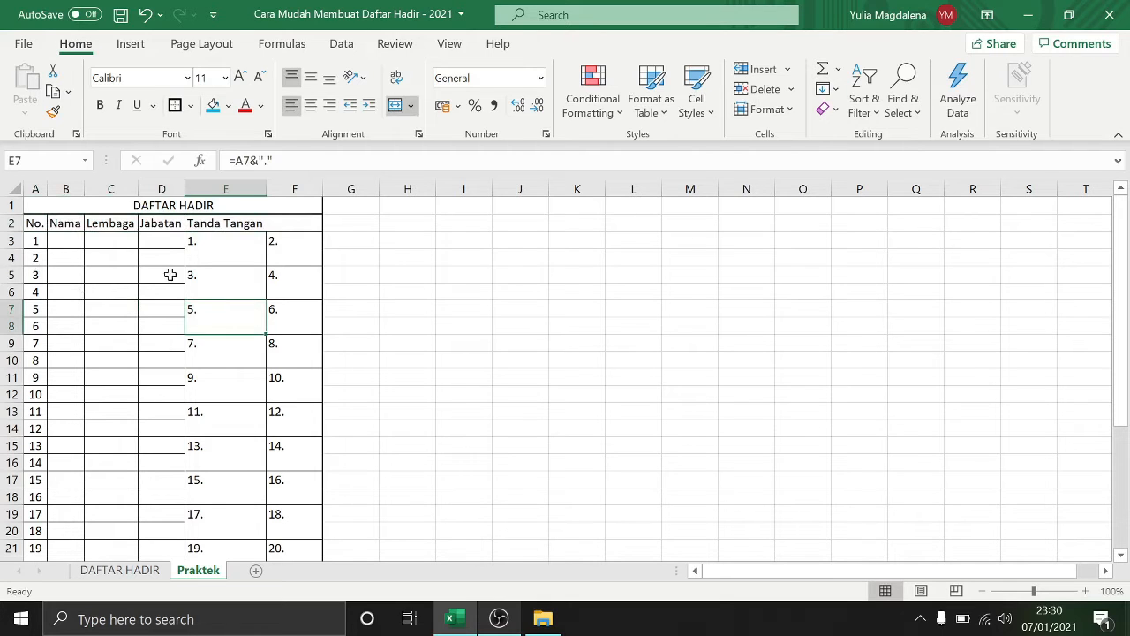
pyautogui.click(273, 295)
pyautogui.click(87, 323)
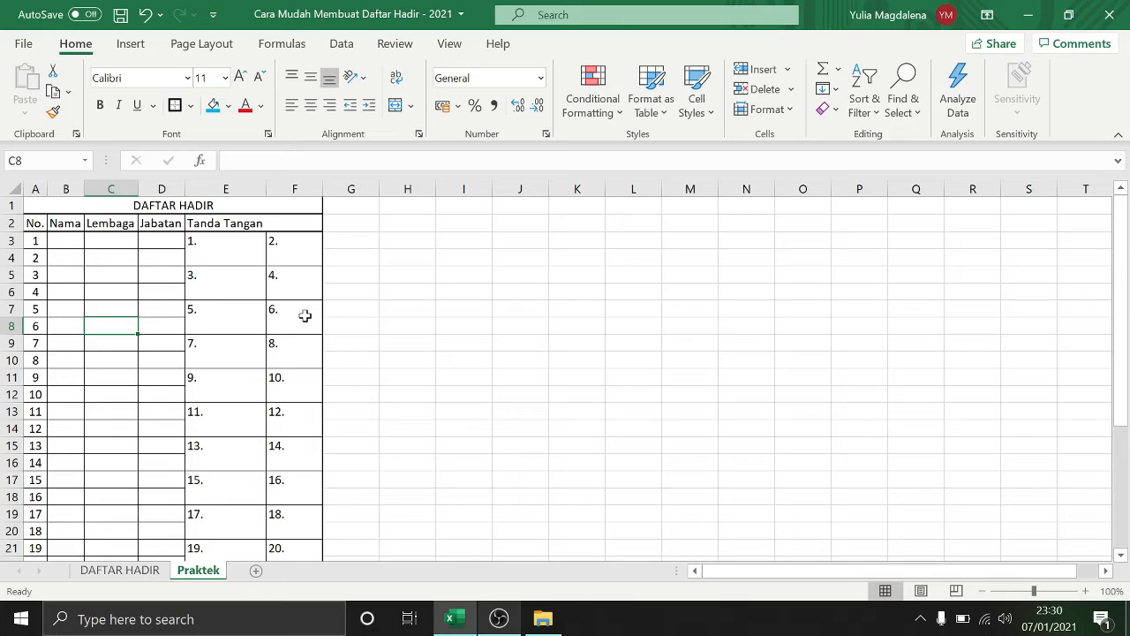
# Step: Select the whole sheet with Ctrl+A and drag the row boundary to 22 points high
pyautogui.hotkey('ctrl', 'a')
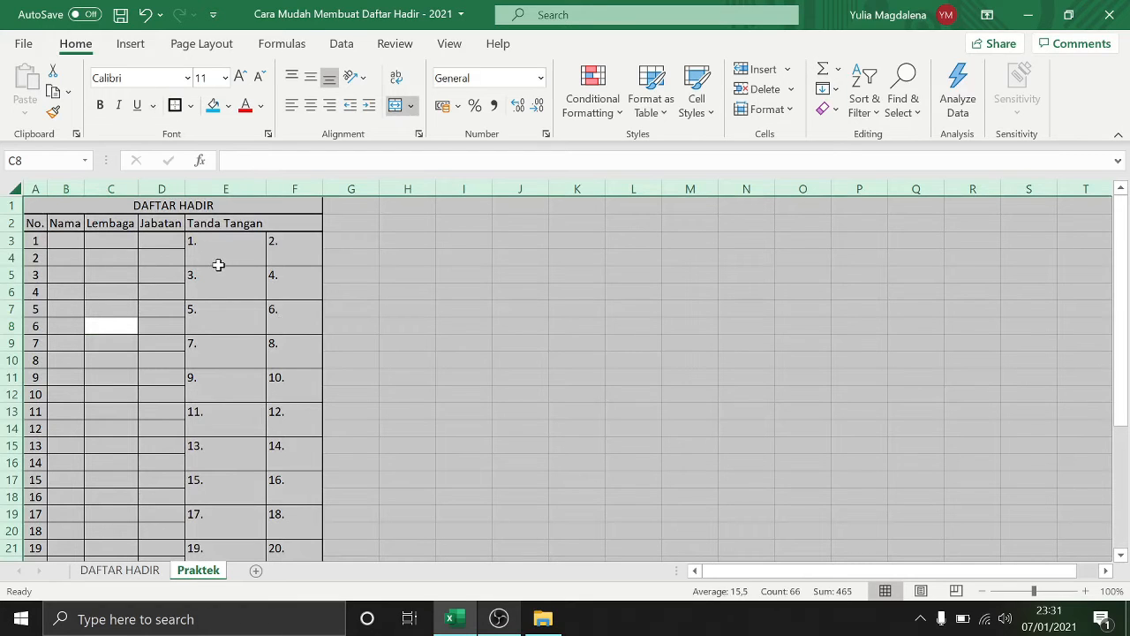
pyautogui.click(128, 304)
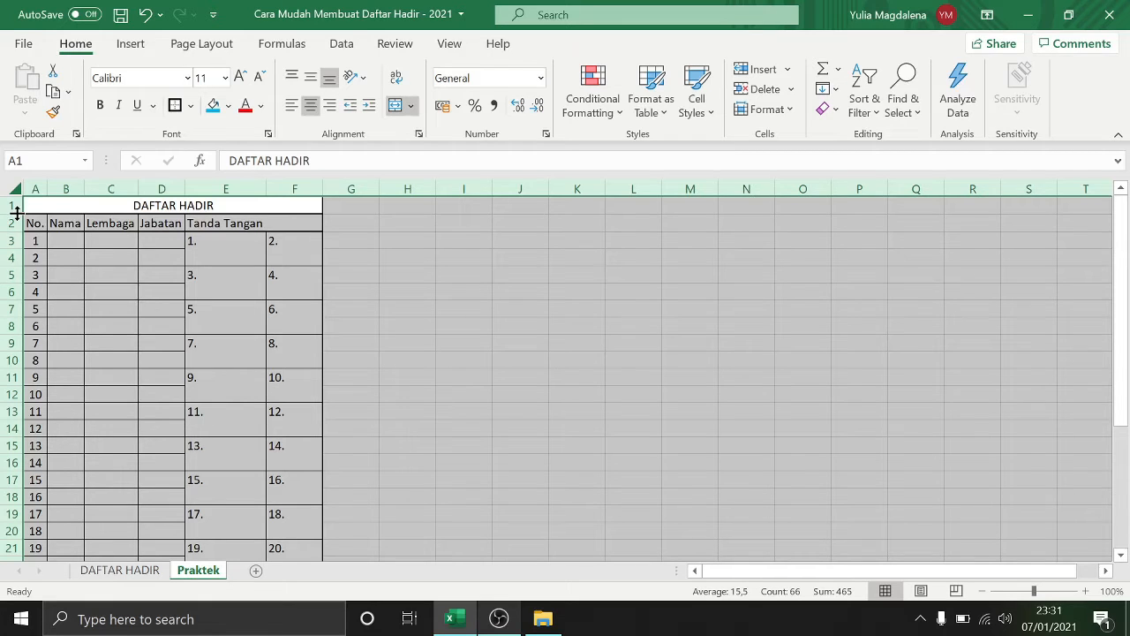
pyautogui.moveTo(16, 212); pyautogui.dragTo(16, 213)
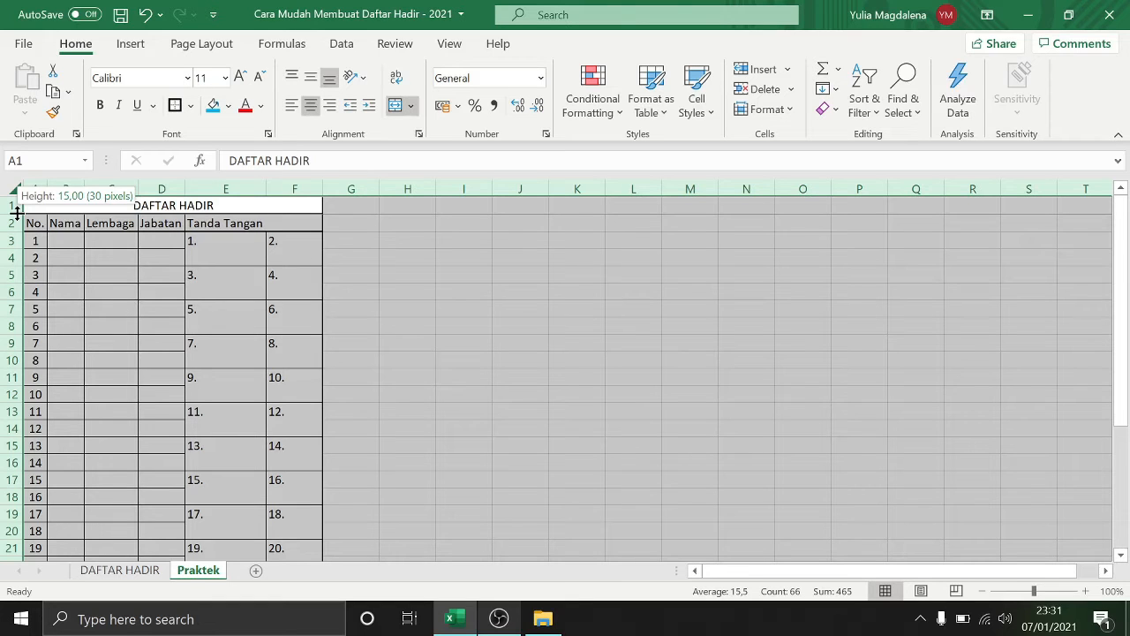
pyautogui.moveTo(17, 212)
pyautogui.mouseDown()
pyautogui.moveTo(15, 230)
pyautogui.moveTo(15, 208)
pyautogui.mouseUp()
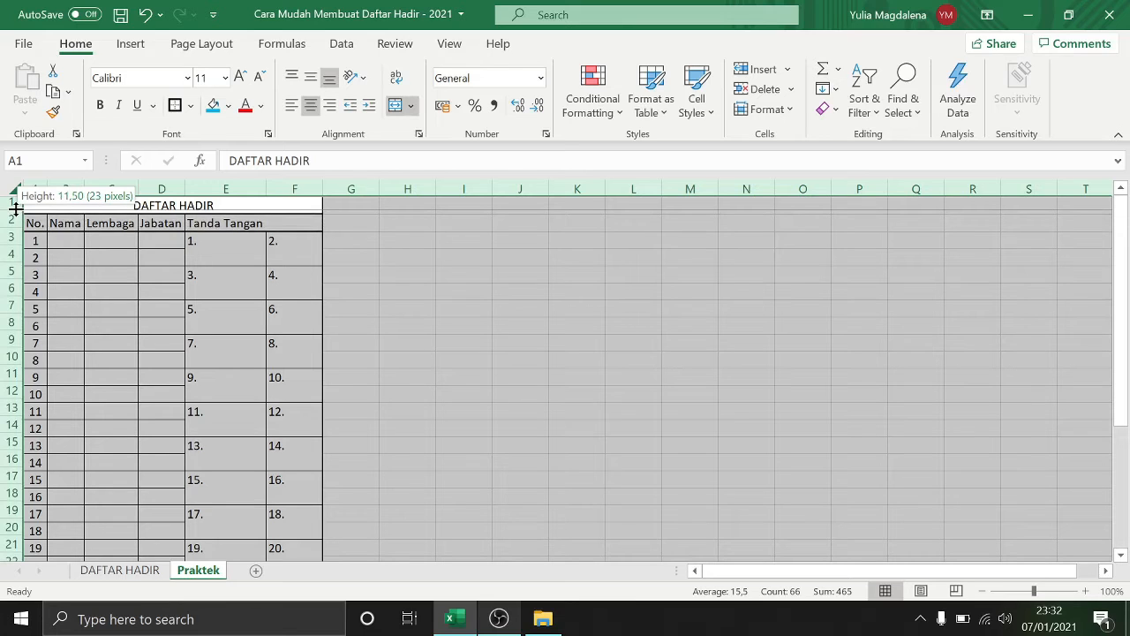
pyautogui.moveTo(15, 208); pyautogui.dragTo(15, 223)
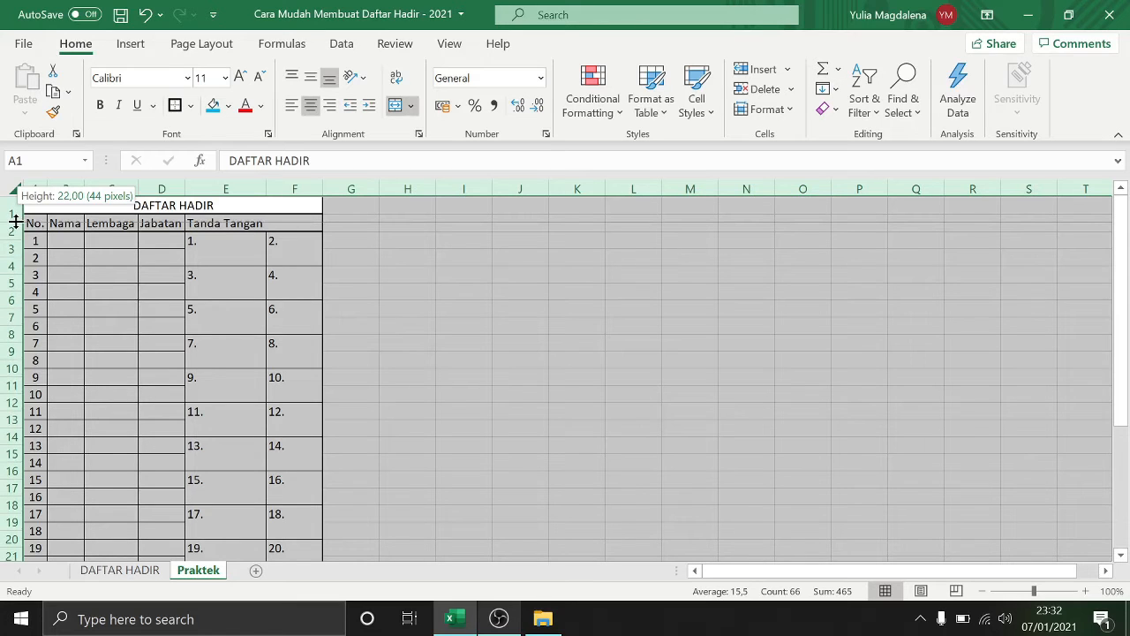
pyautogui.moveTo(15, 223); pyautogui.dragTo(15, 222)
pyautogui.moveTo(15, 222); pyautogui.dragTo(15, 221)
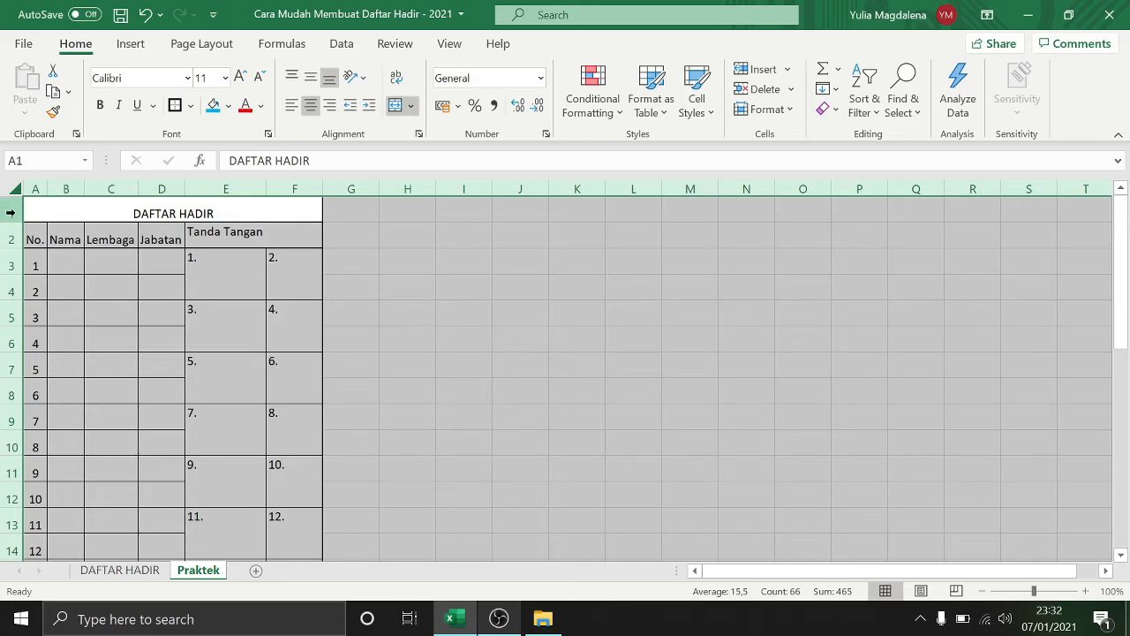
# Step: Set an exact Row Height of 20 for all rows
pyautogui.rightClick(10, 212)
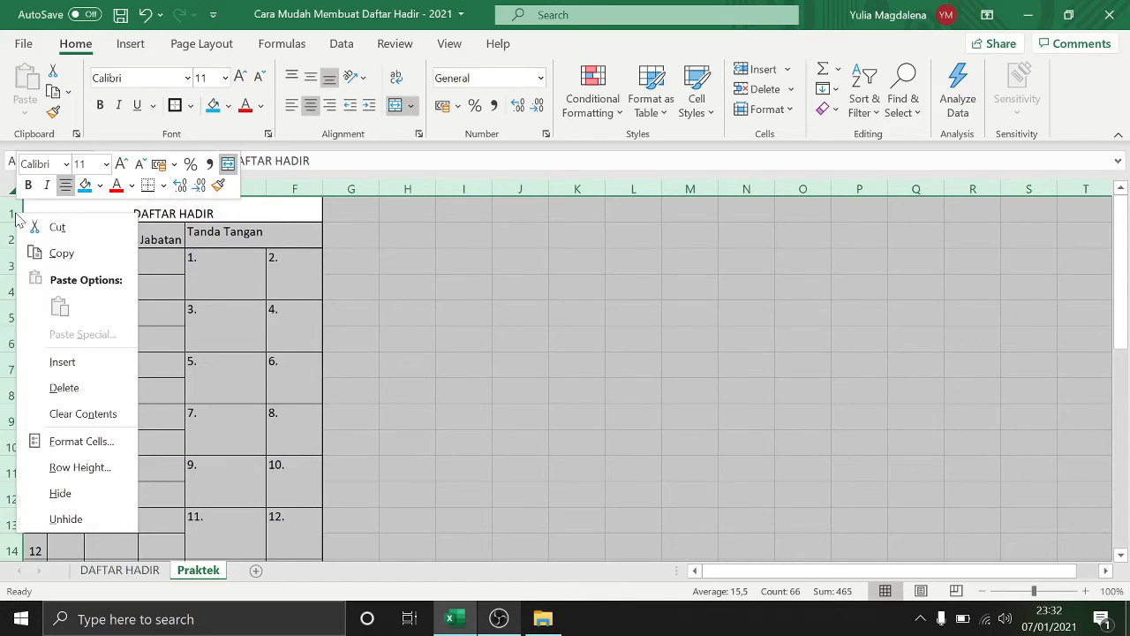
pyautogui.click(80, 467)
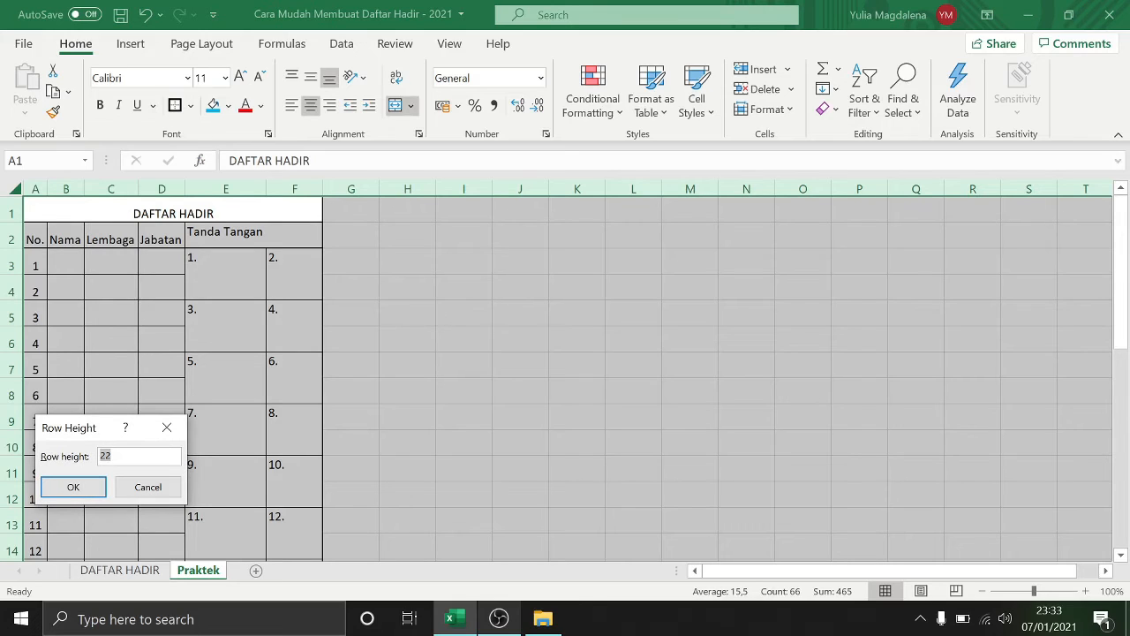
pyautogui.write('20')
pyautogui.click(74, 487)
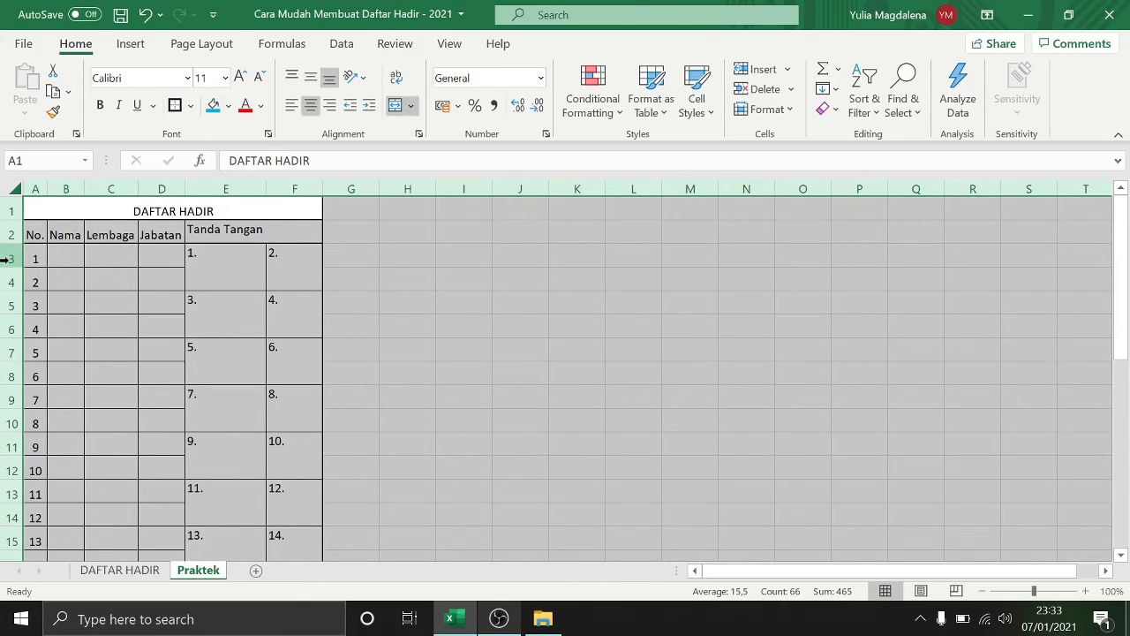
# Step: Widen column B for the names, column F, and the Jabatan column D to about 10,64
pyautogui.click(439, 340)
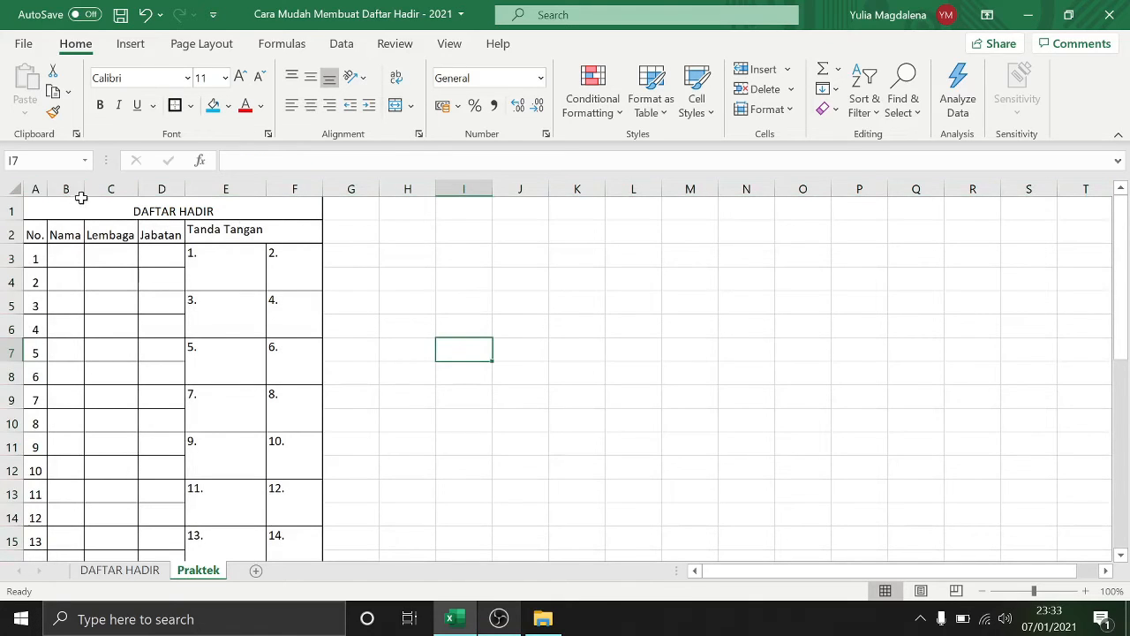
pyautogui.moveTo(90, 190); pyautogui.dragTo(287, 191)
pyautogui.moveTo(427, 190); pyautogui.dragTo(451, 189)
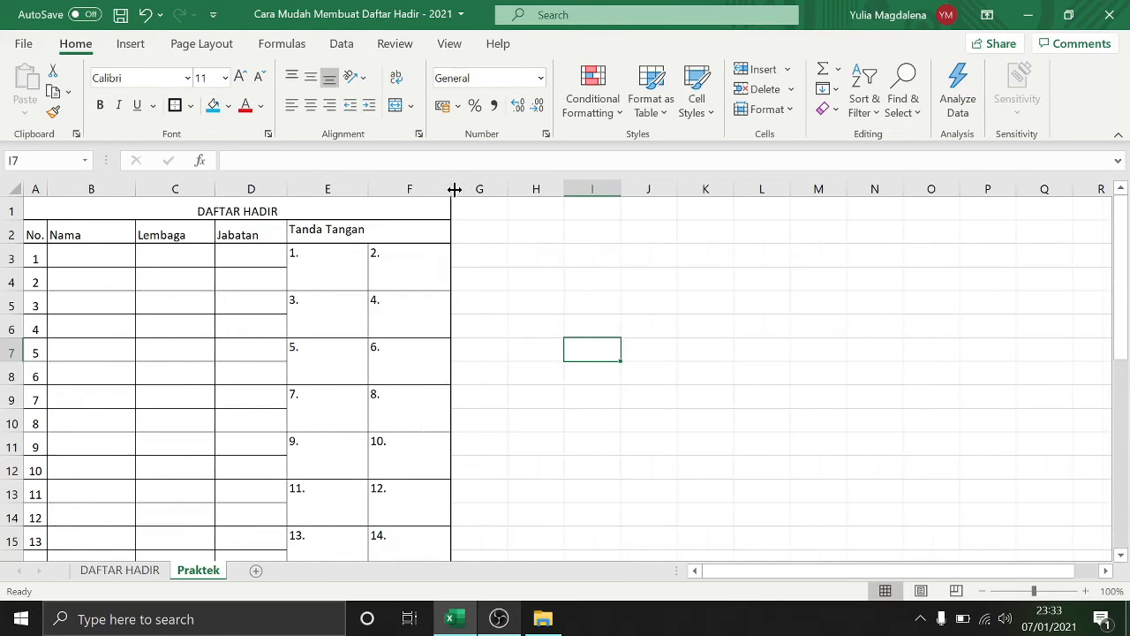
pyautogui.click(264, 281)
pyautogui.moveTo(286, 182); pyautogui.dragTo(305, 182)
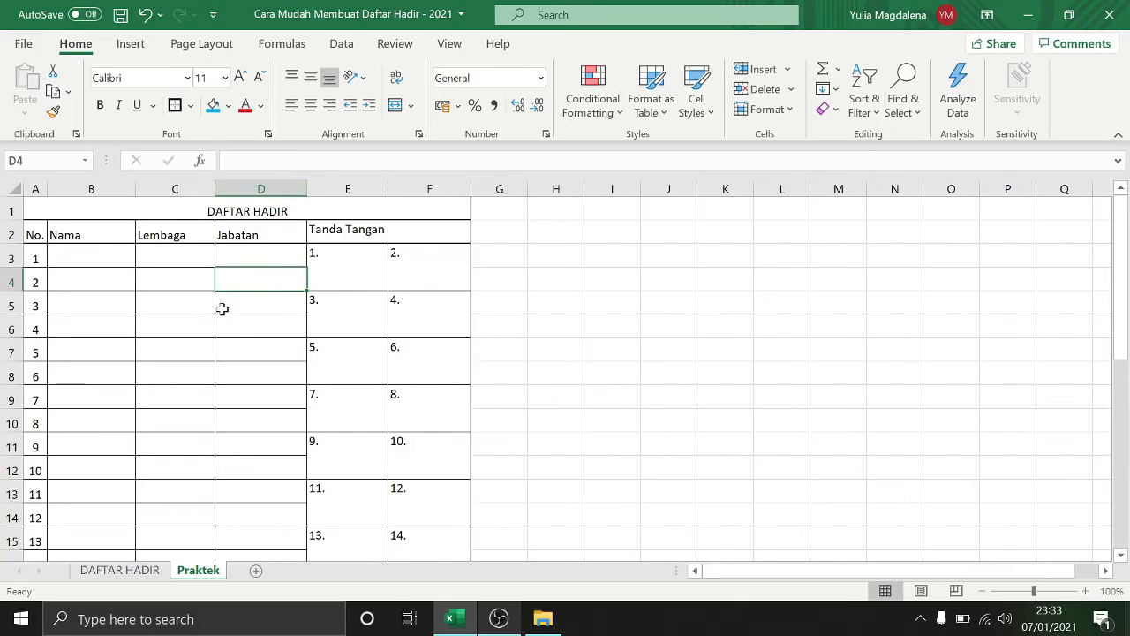
pyautogui.click(167, 279)
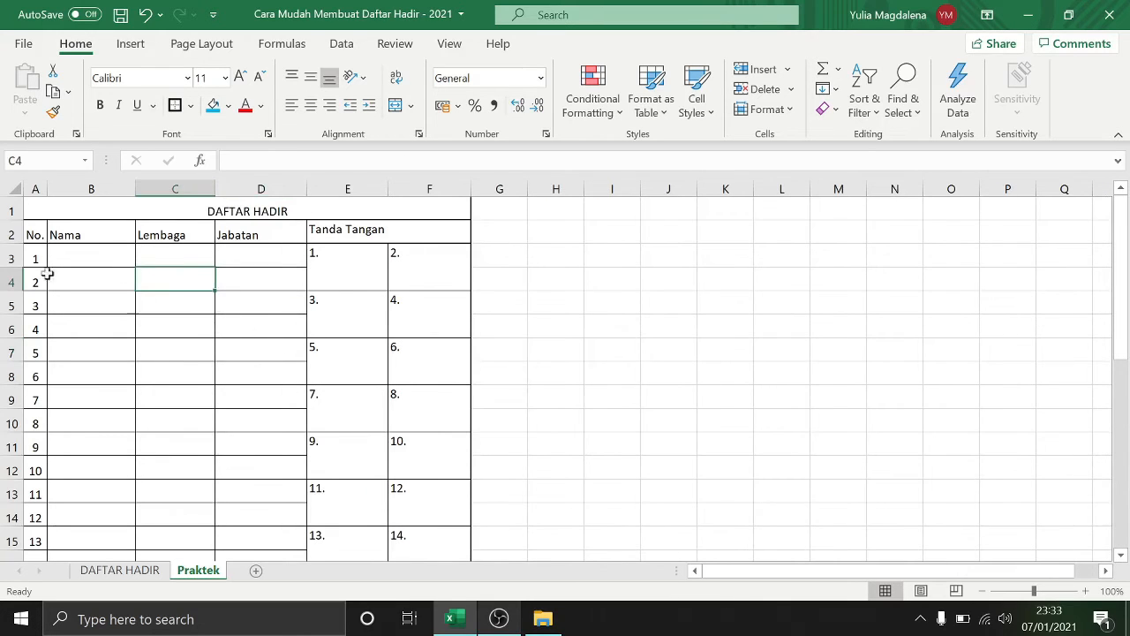
pyautogui.click(95, 335)
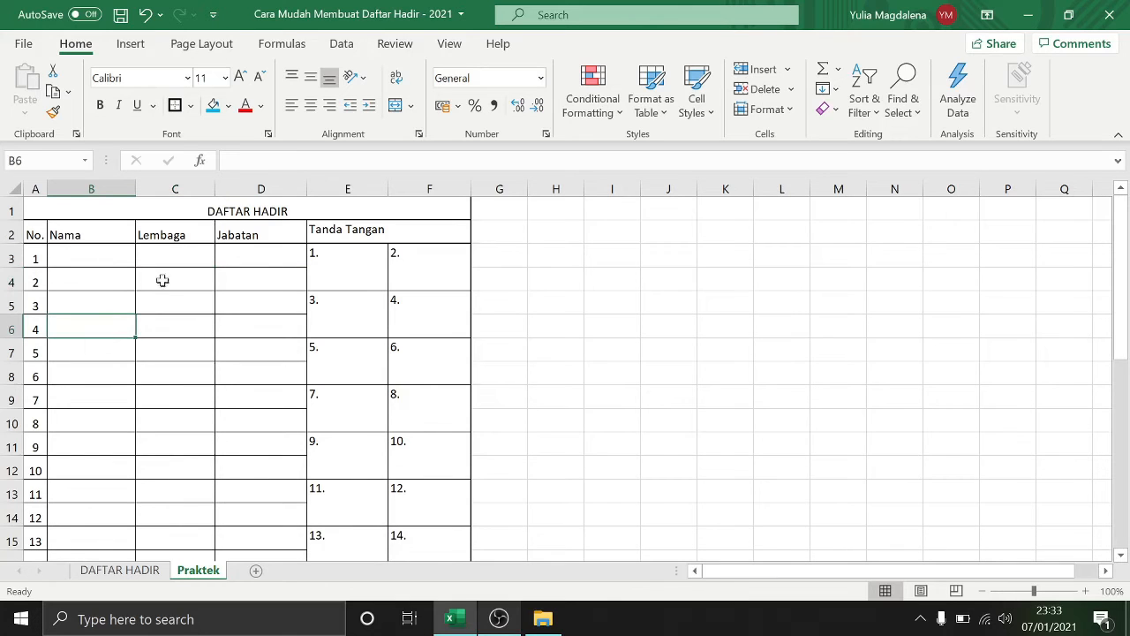
# Step: Select column A and middle-align its row numbers vertically
pyautogui.click(351, 233)
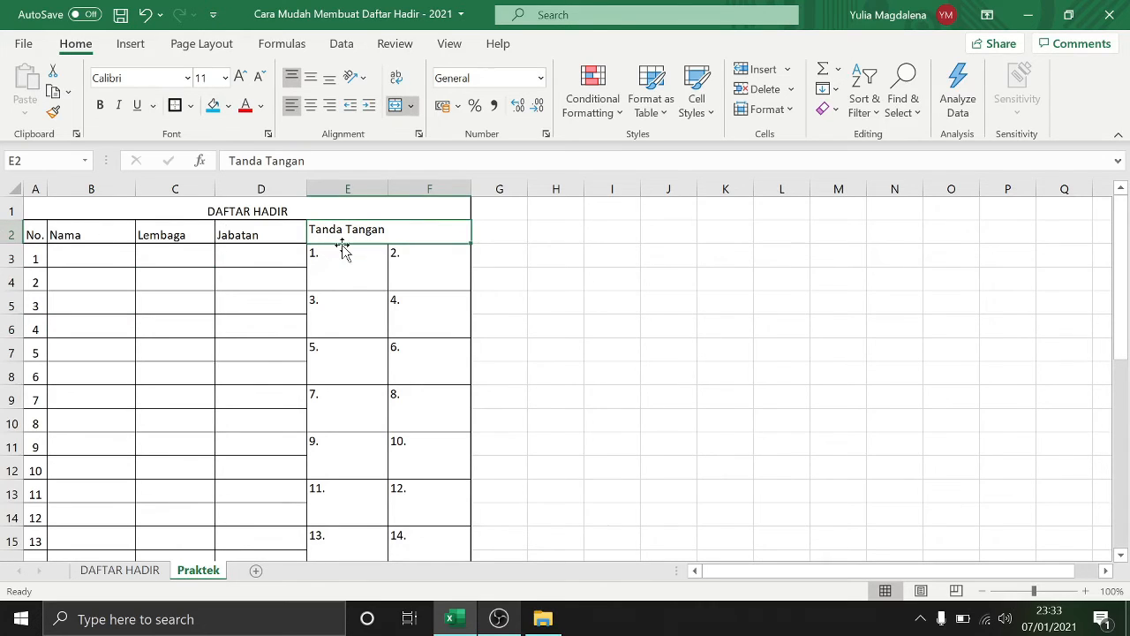
pyautogui.click(73, 283)
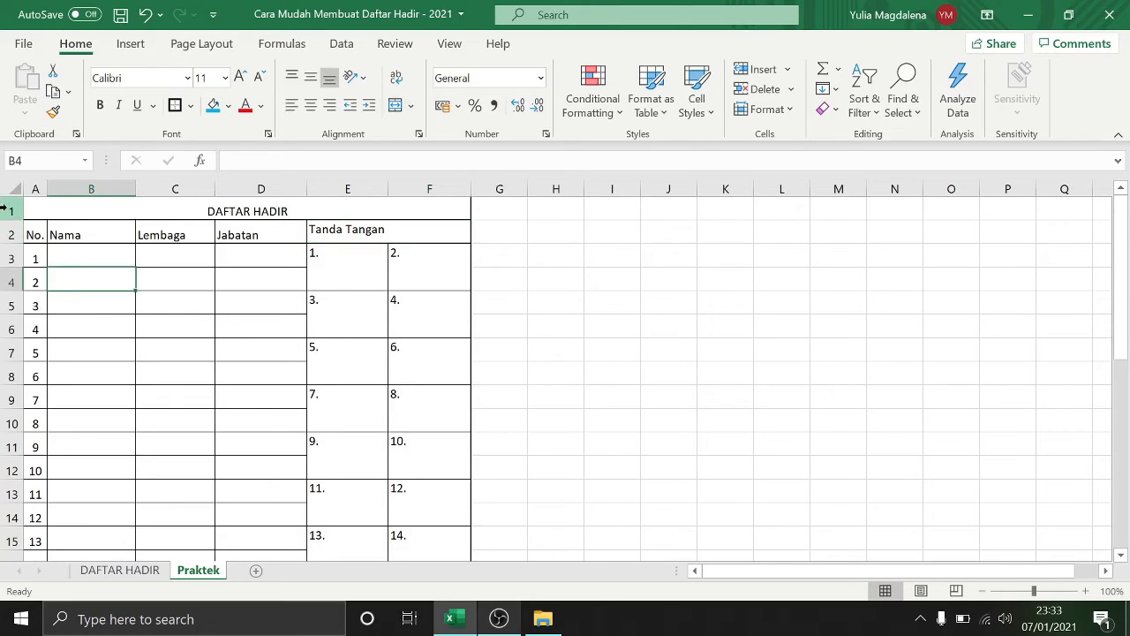
pyautogui.click(152, 287)
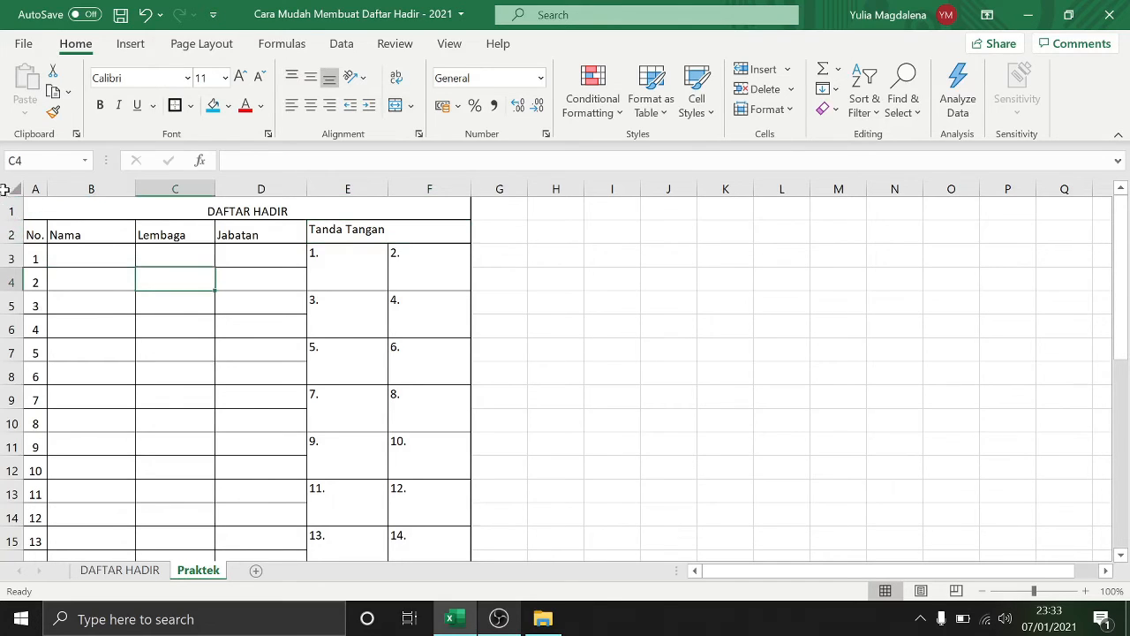
pyautogui.click(33, 235)
pyautogui.click(35, 189)
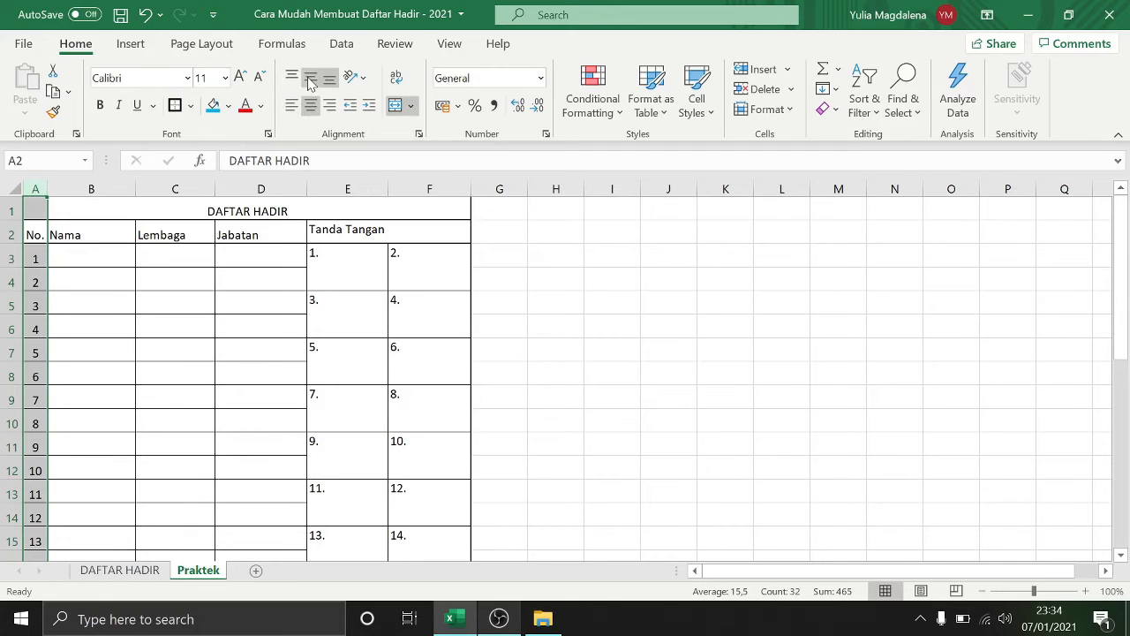
pyautogui.click(311, 83)
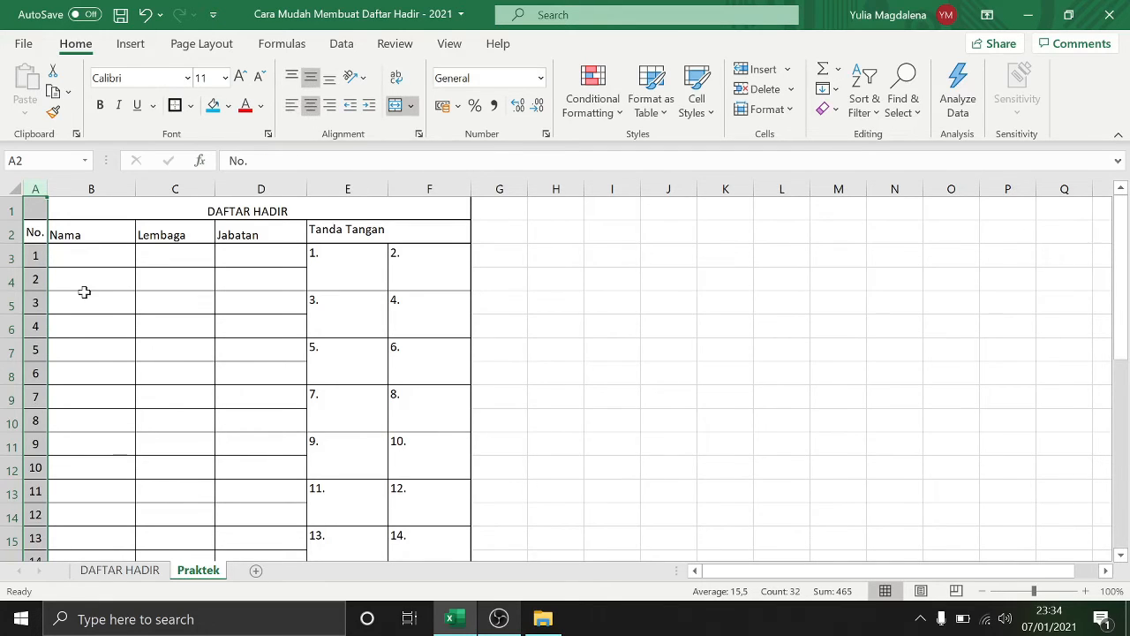
pyautogui.click(84, 256)
# Step: Centre rows 1–2, the title and column headings, both vertically and horizontally
pyautogui.click(7, 209)
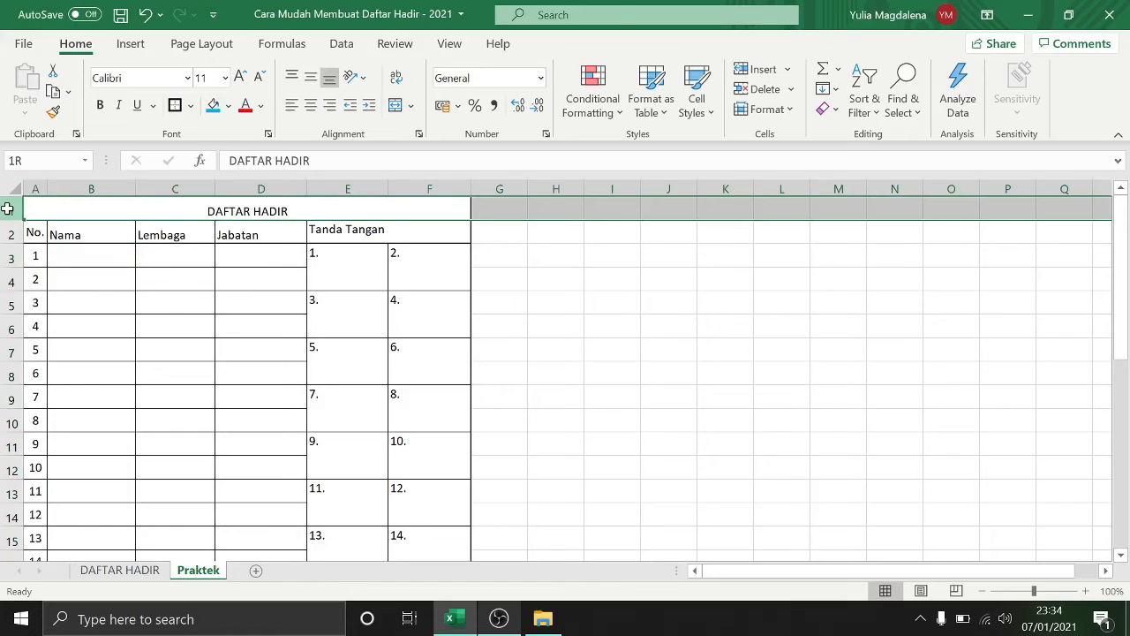
pyautogui.moveTo(8, 210); pyautogui.dragTo(7, 233)
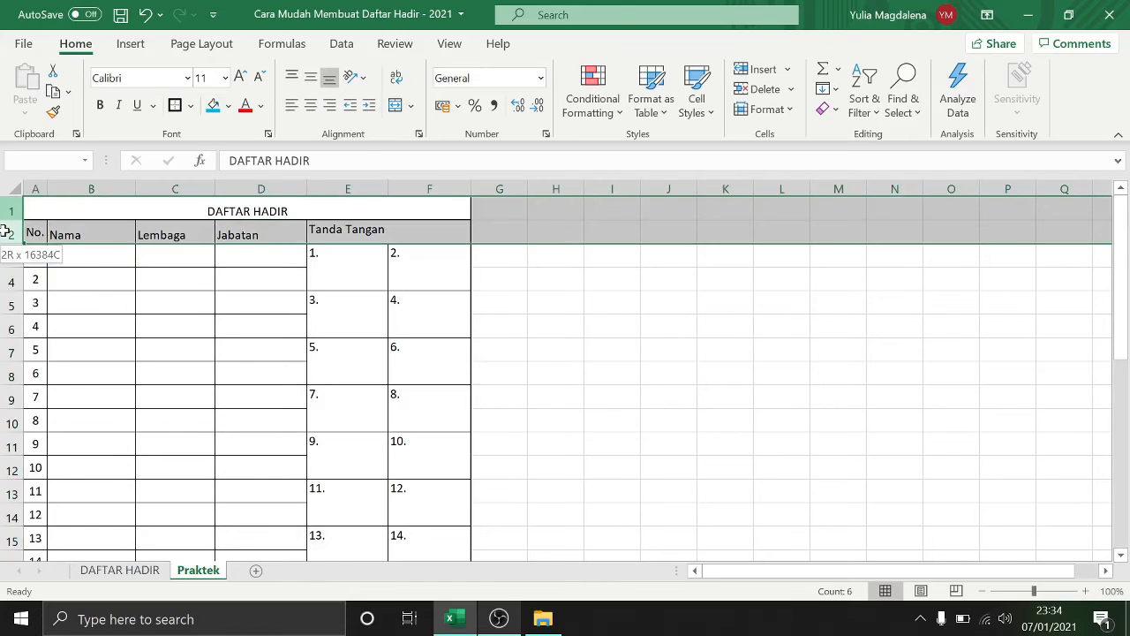
pyautogui.click(312, 83)
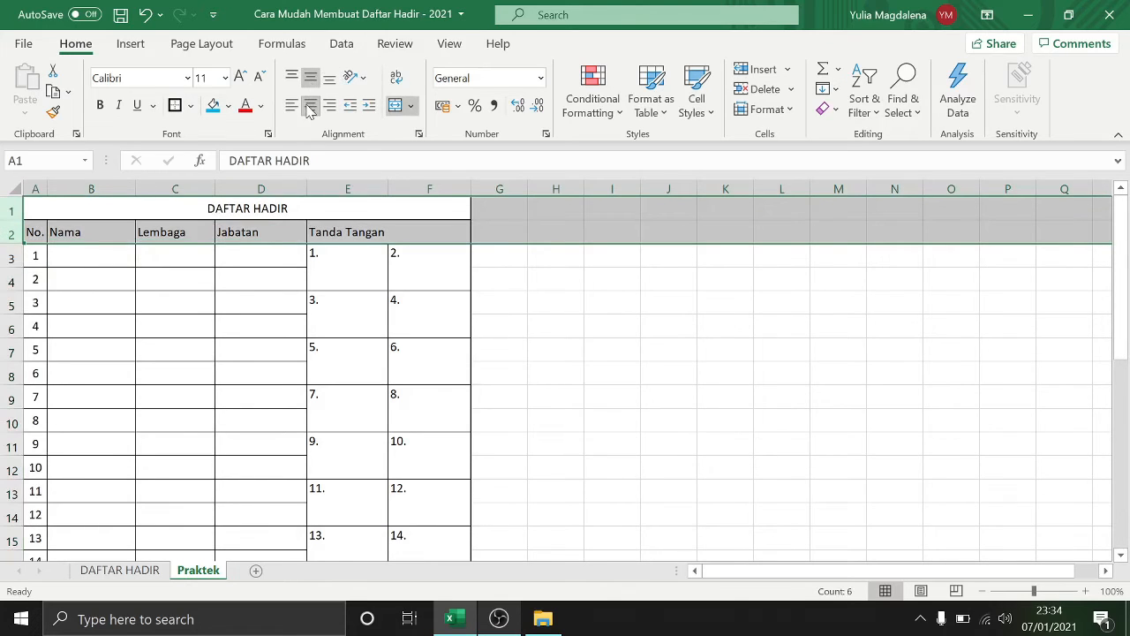
pyautogui.click(311, 106)
pyautogui.click(312, 106)
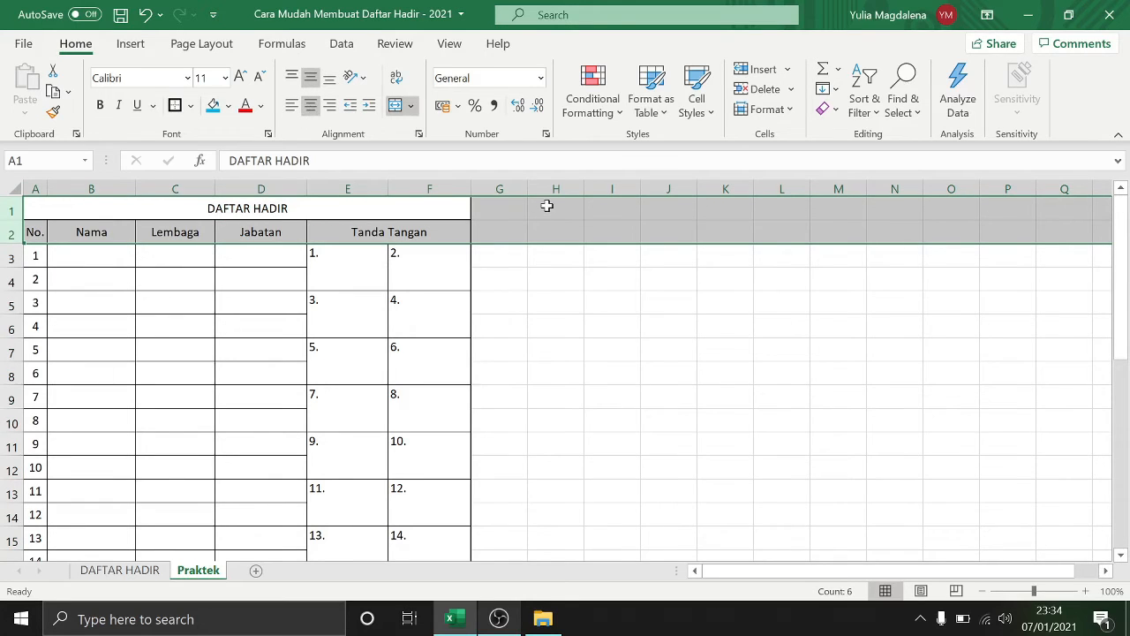
pyautogui.click(312, 106)
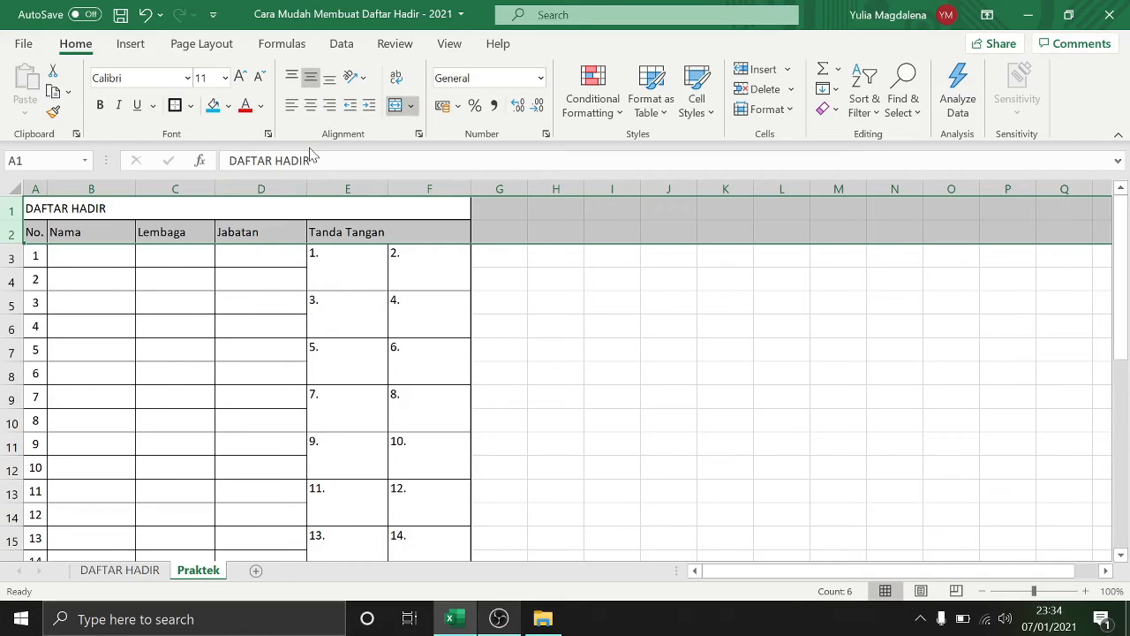
pyautogui.click(312, 106)
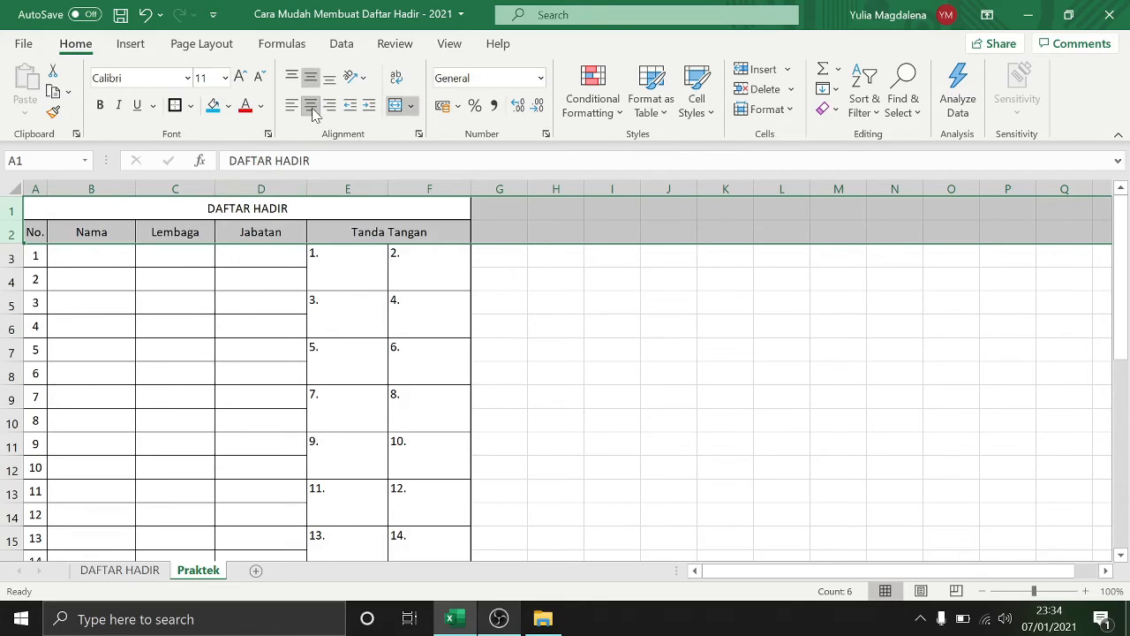
pyautogui.click(222, 281)
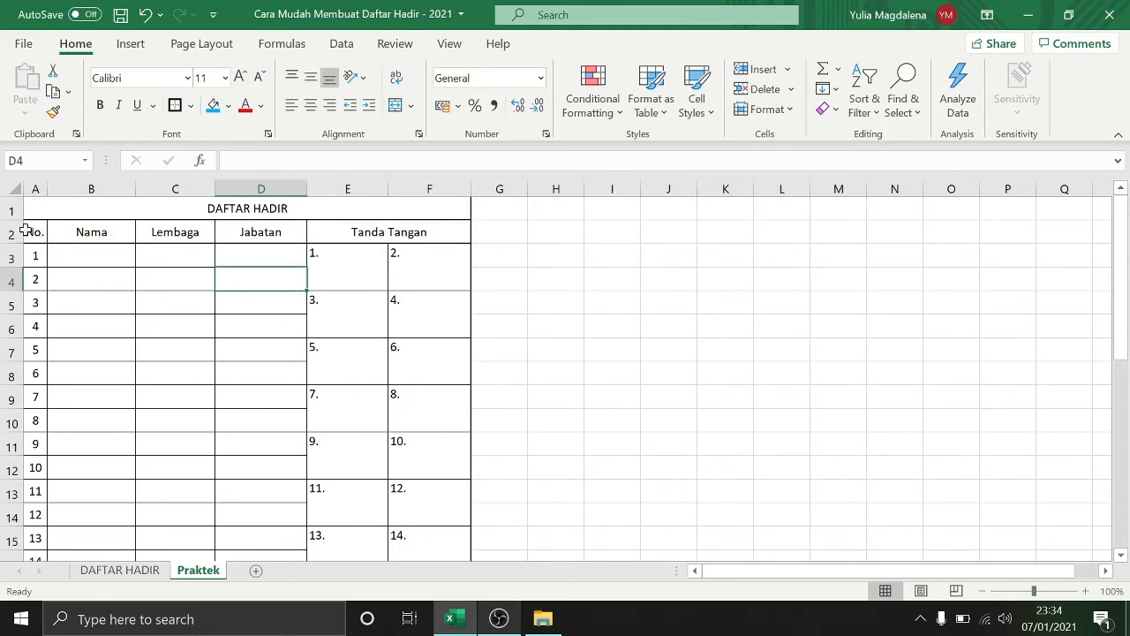
pyautogui.click(102, 270)
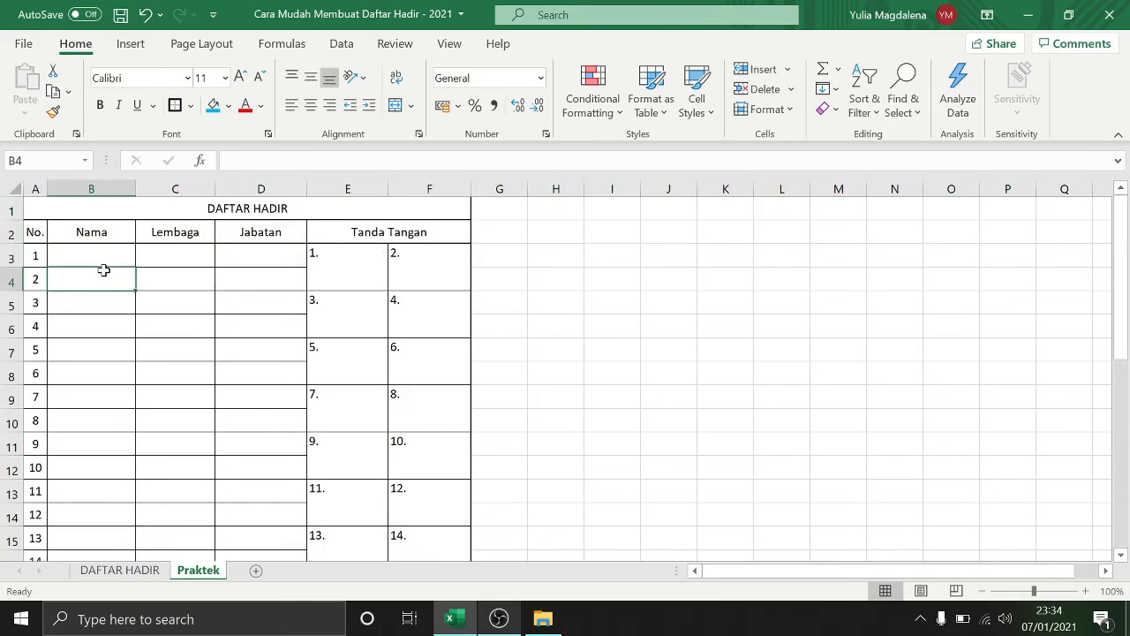
# Step: Set the DAFTAR HADIR title to Aharoni at size 18, then decrease it to 16
pyautogui.click(230, 207)
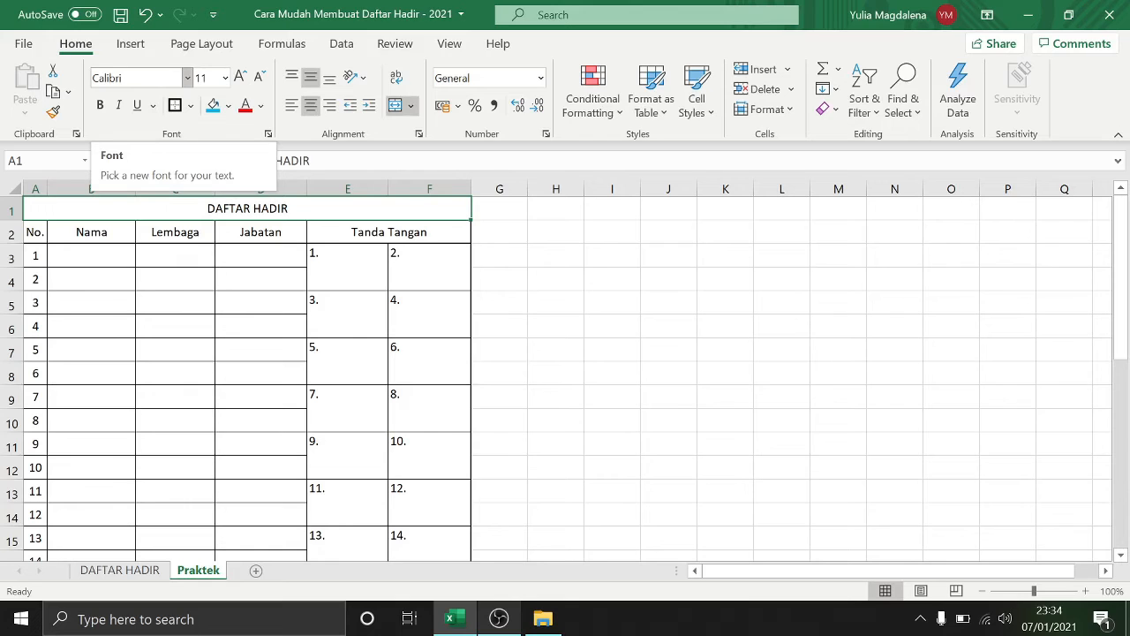
pyautogui.click(123, 78)
pyautogui.click(187, 78)
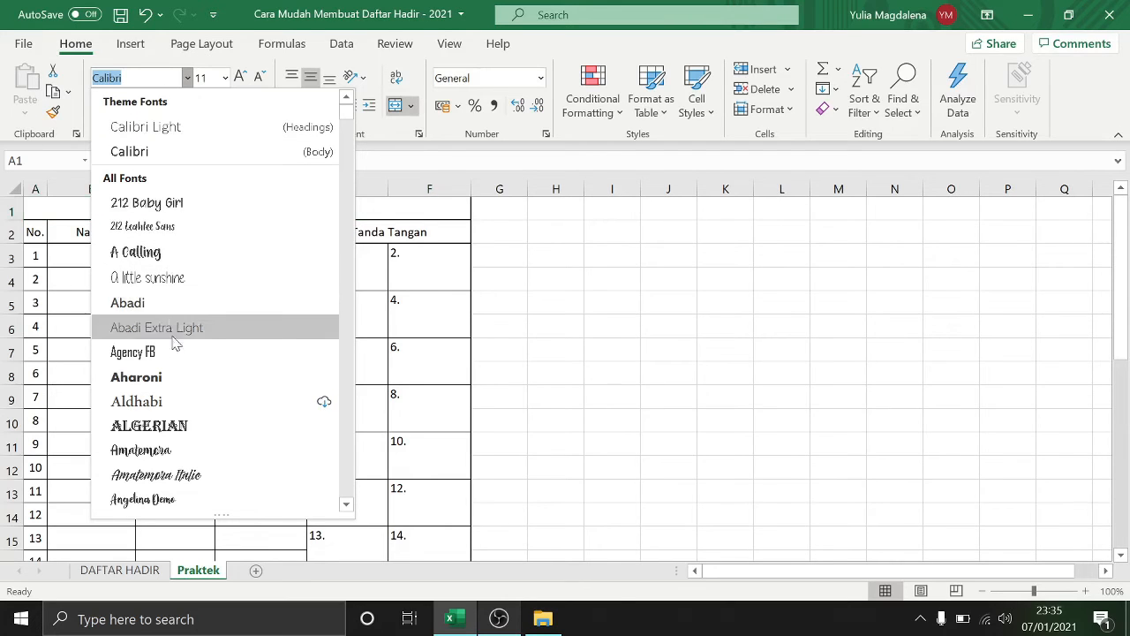
pyautogui.click(190, 389)
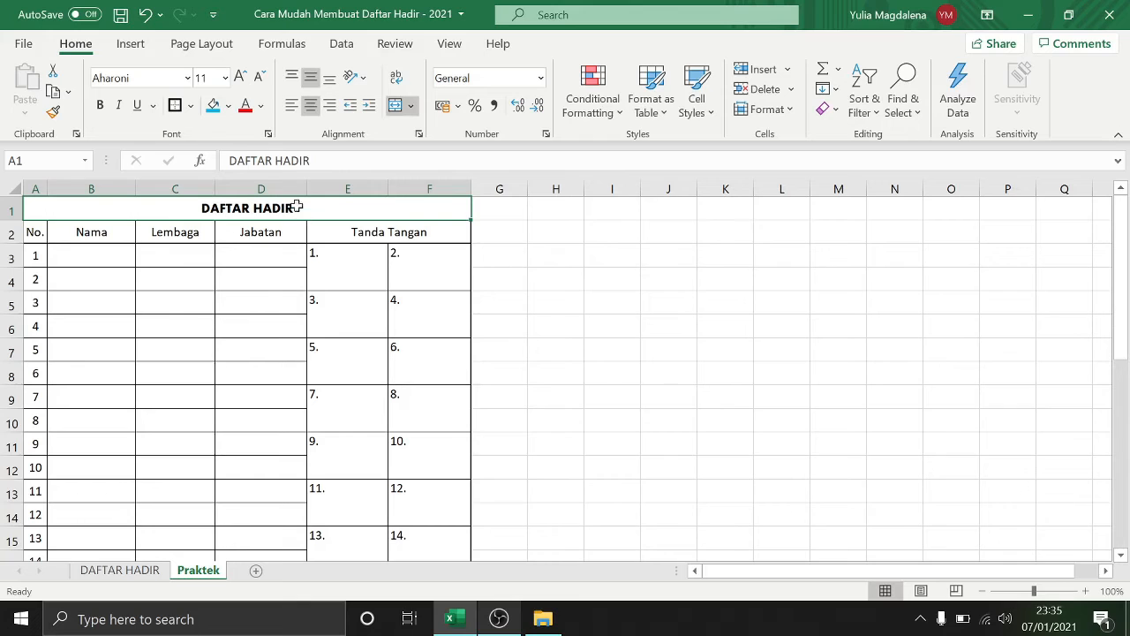
pyautogui.click(225, 79)
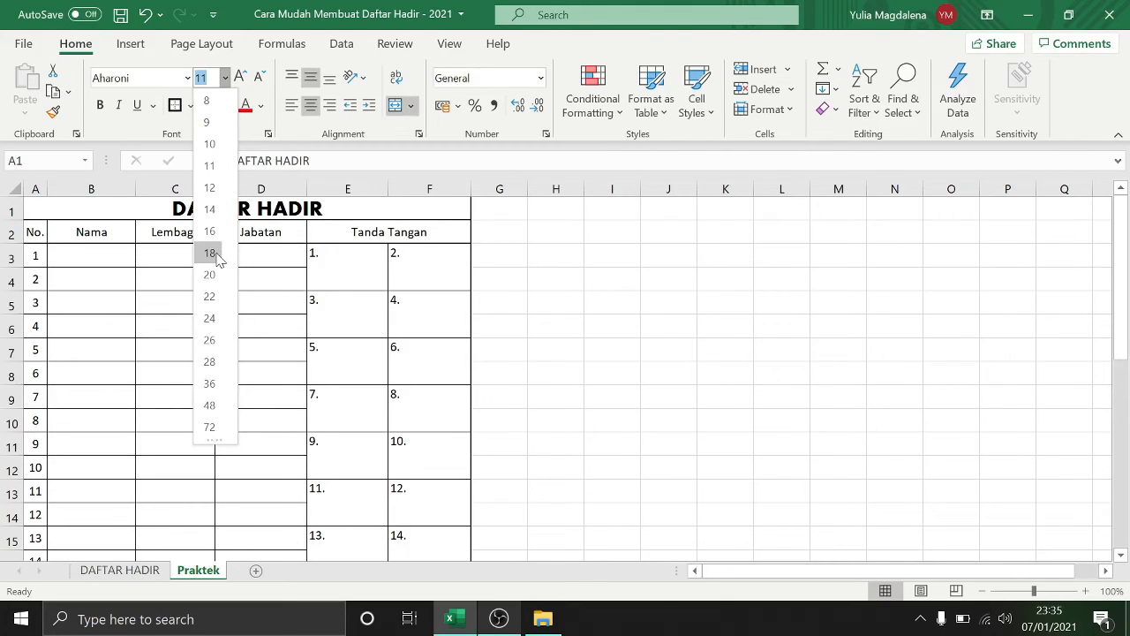
pyautogui.click(210, 254)
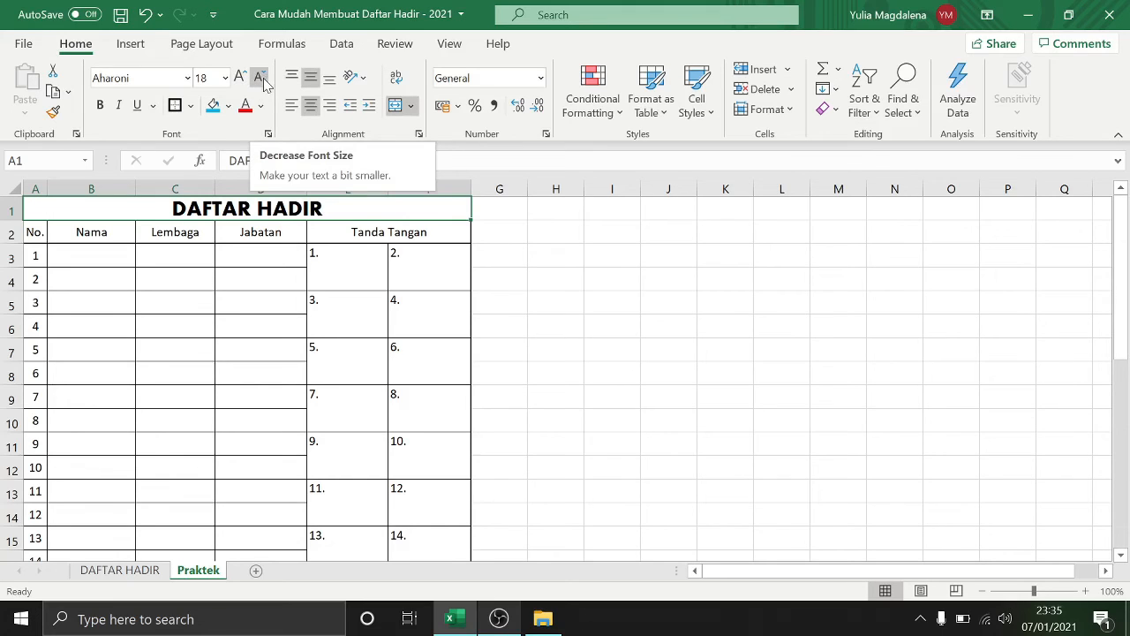
pyautogui.click(262, 78)
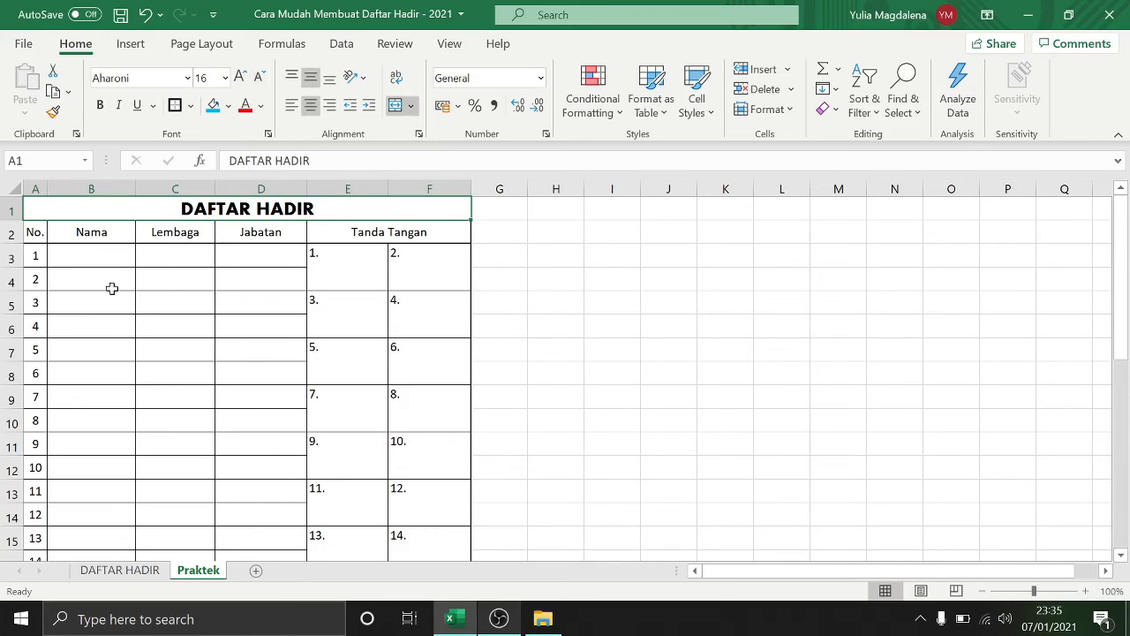
# Step: Select the whole column heading row 2
pyautogui.click(11, 232)
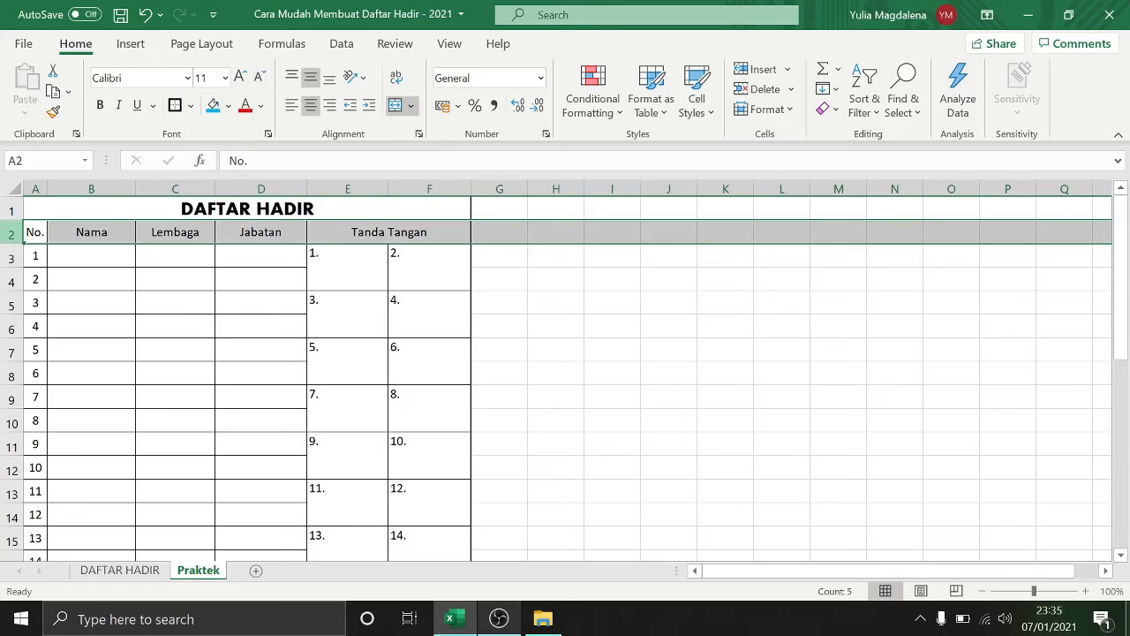
pyautogui.click(32, 234)
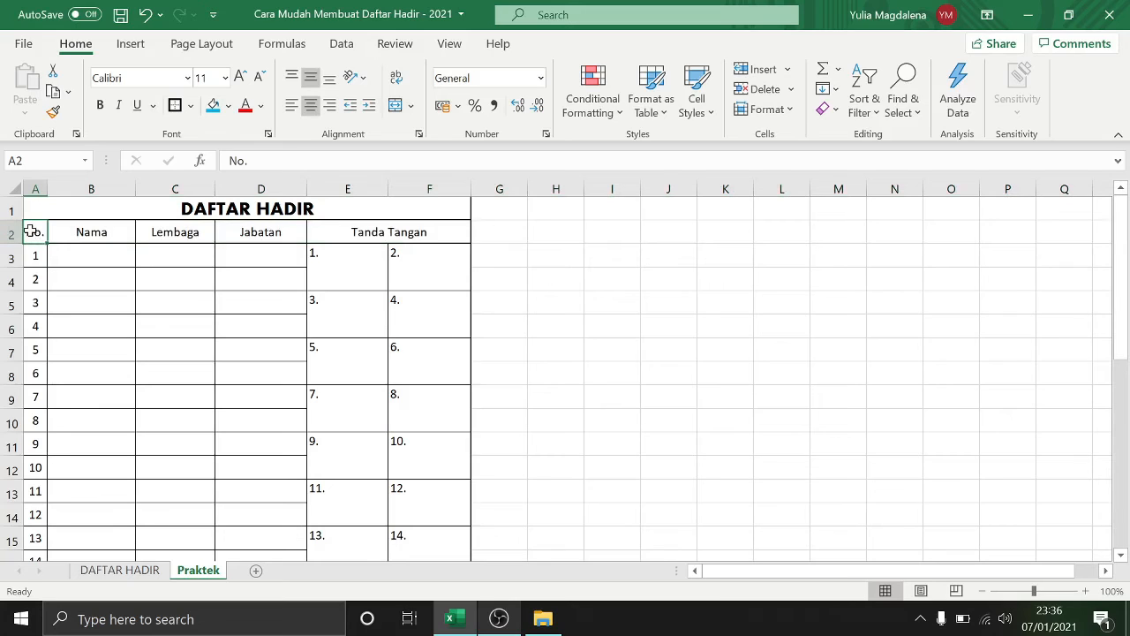
pyautogui.click(7, 234)
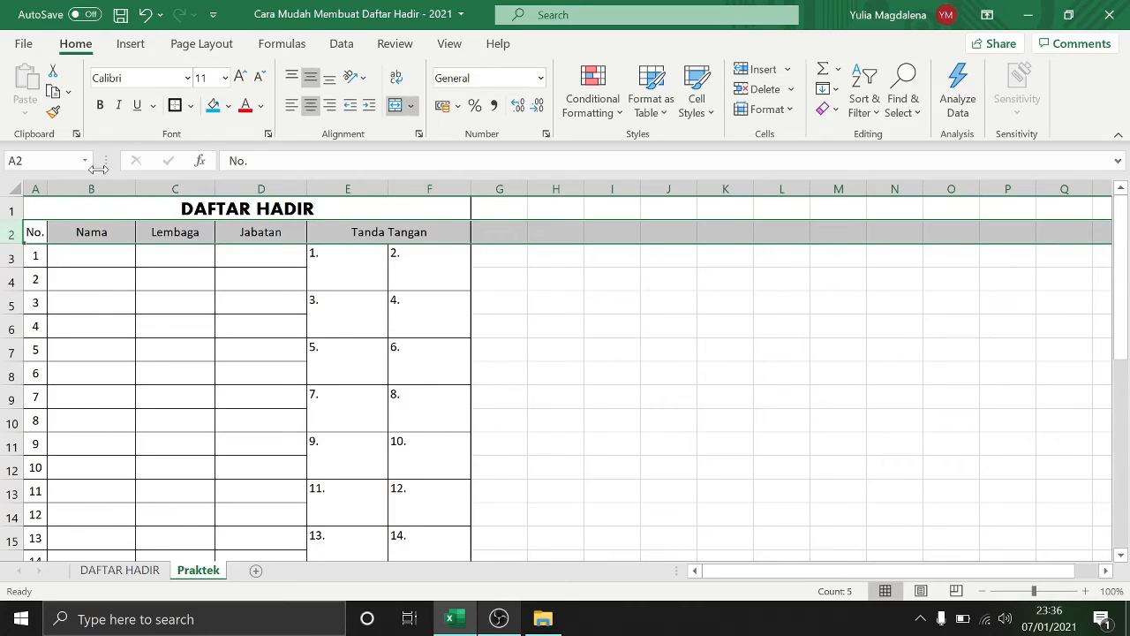
# Step: Keep the row 2 headings plain bold, turning italic and underline on and back off
pyautogui.click(97, 251)
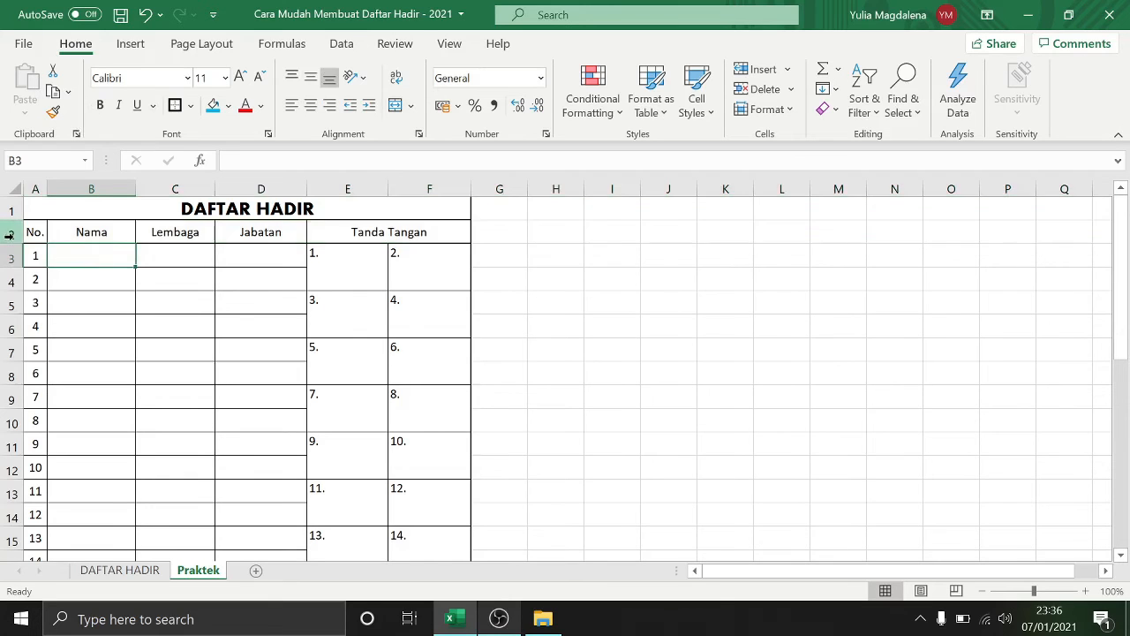
pyautogui.click(9, 233)
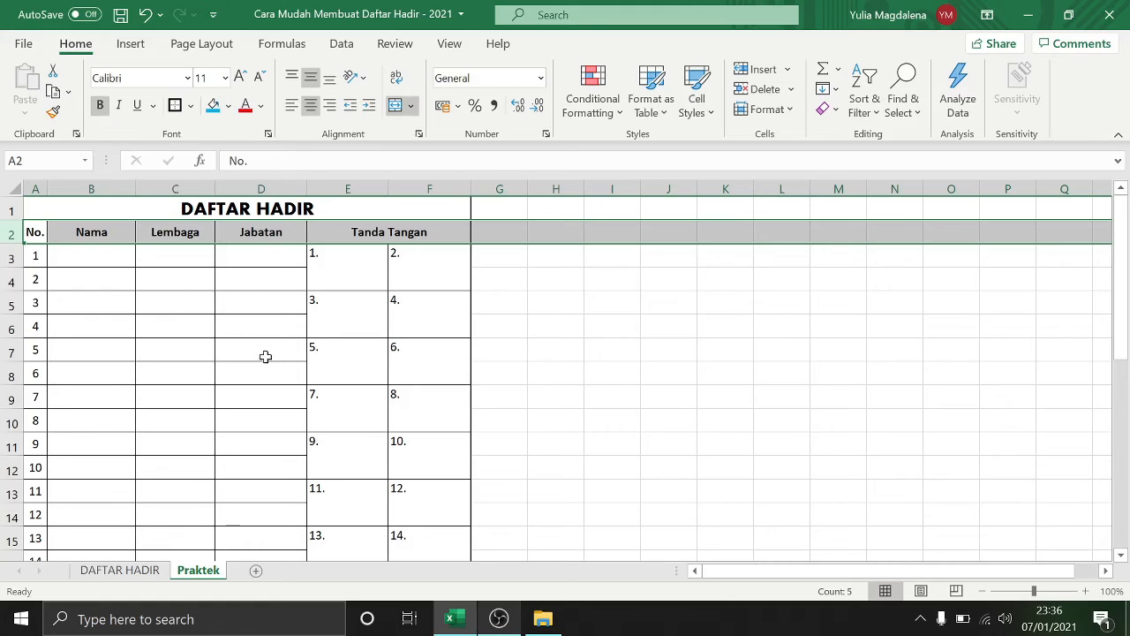
pyautogui.click(248, 290)
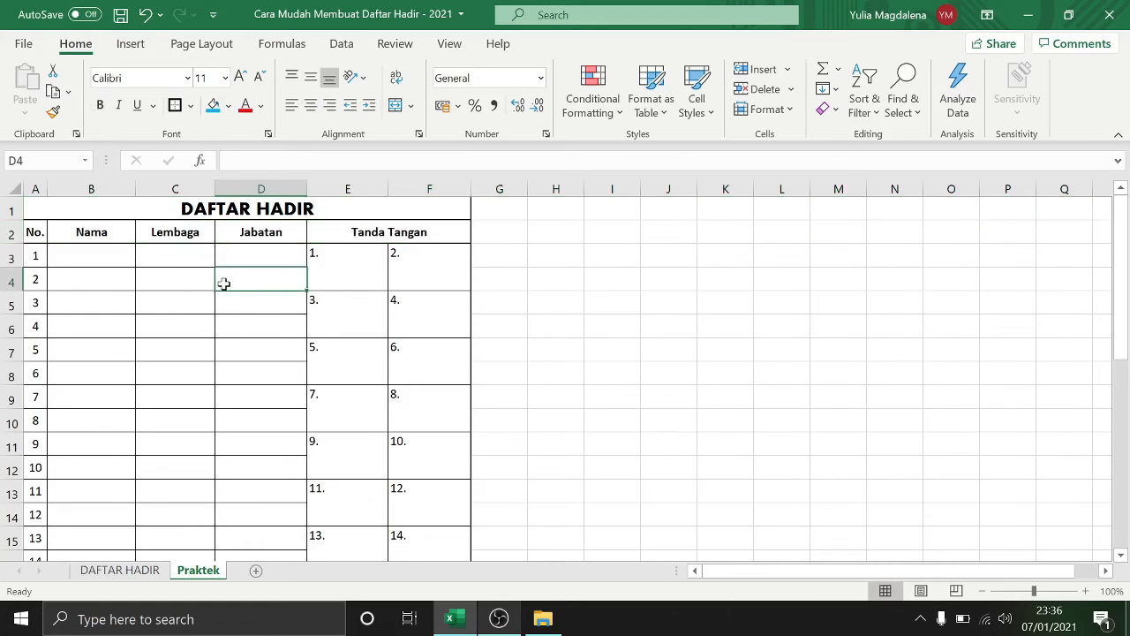
pyautogui.click(11, 231)
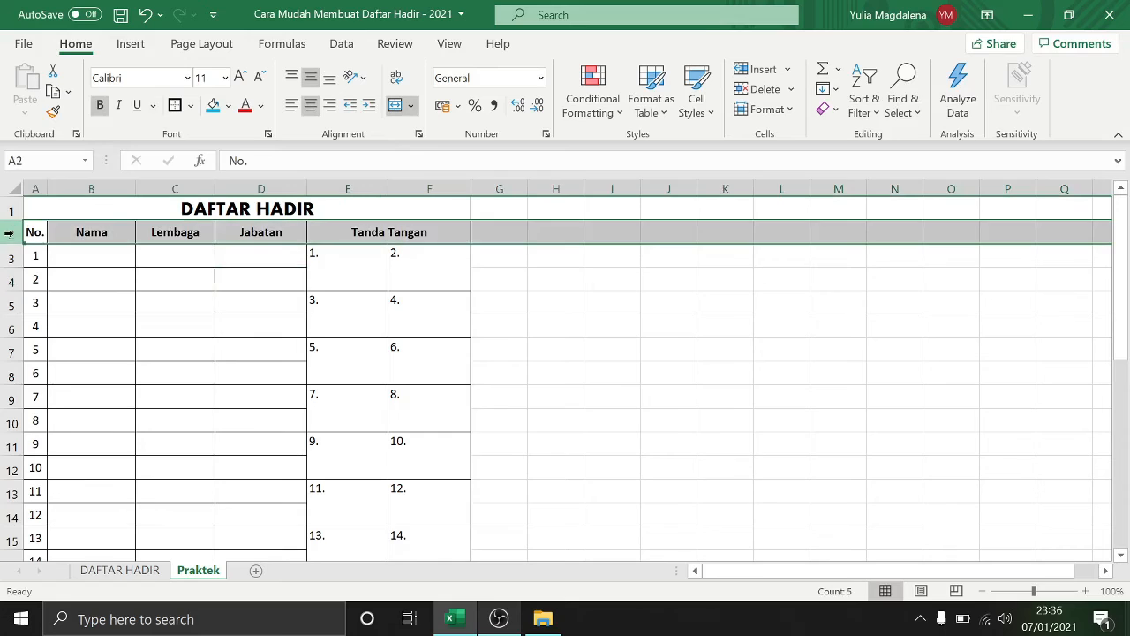
pyautogui.click(121, 107)
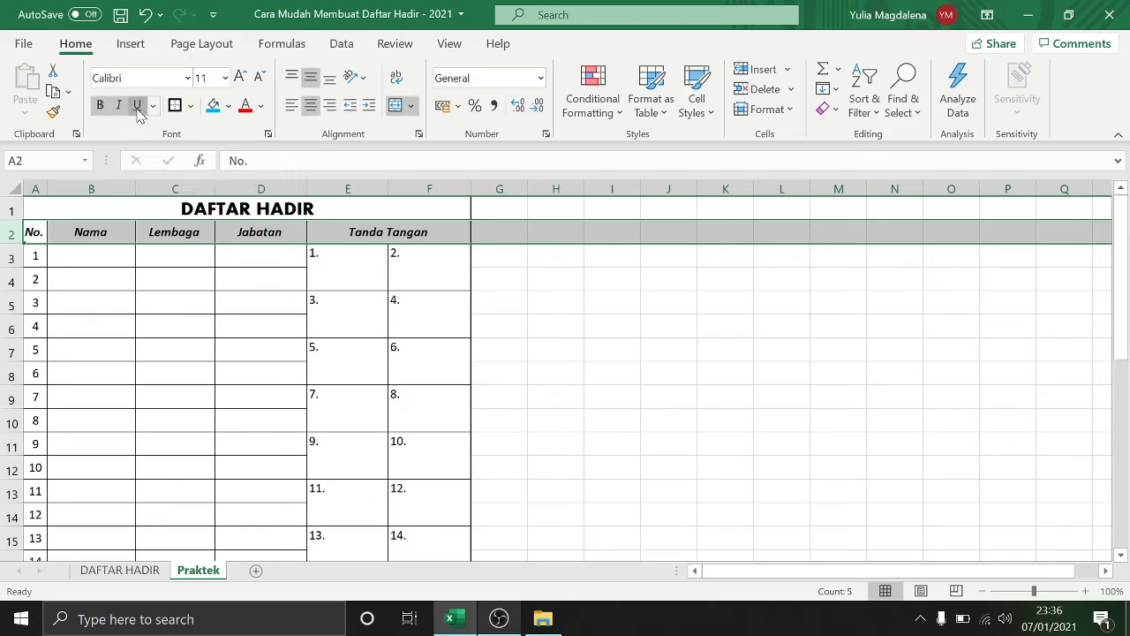
pyautogui.click(139, 107)
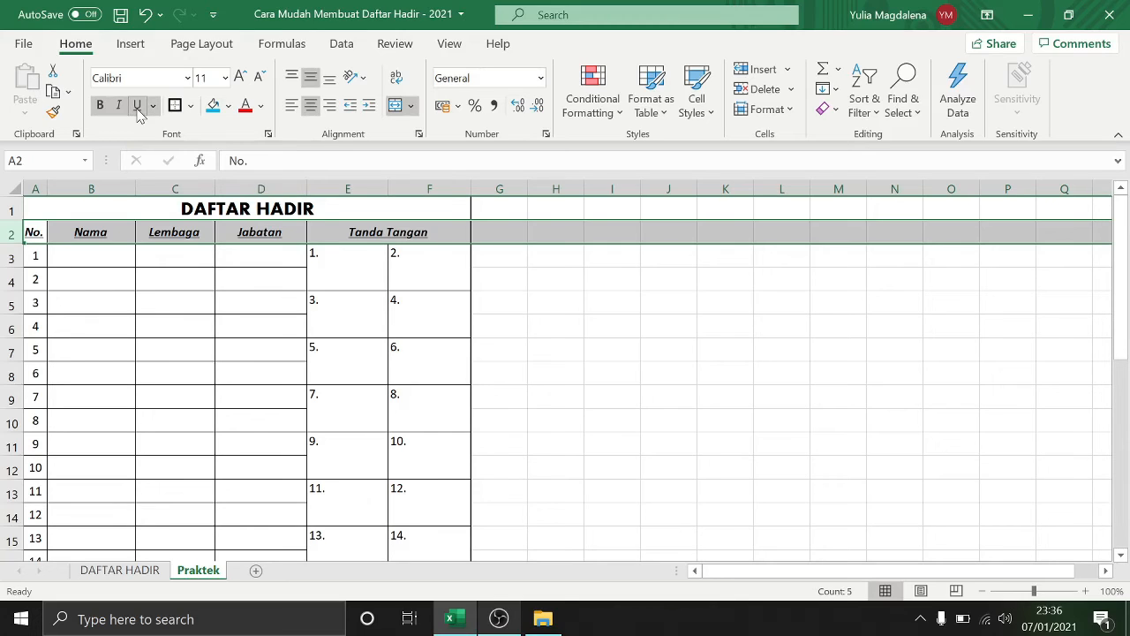
pyautogui.click(138, 109)
pyautogui.click(119, 105)
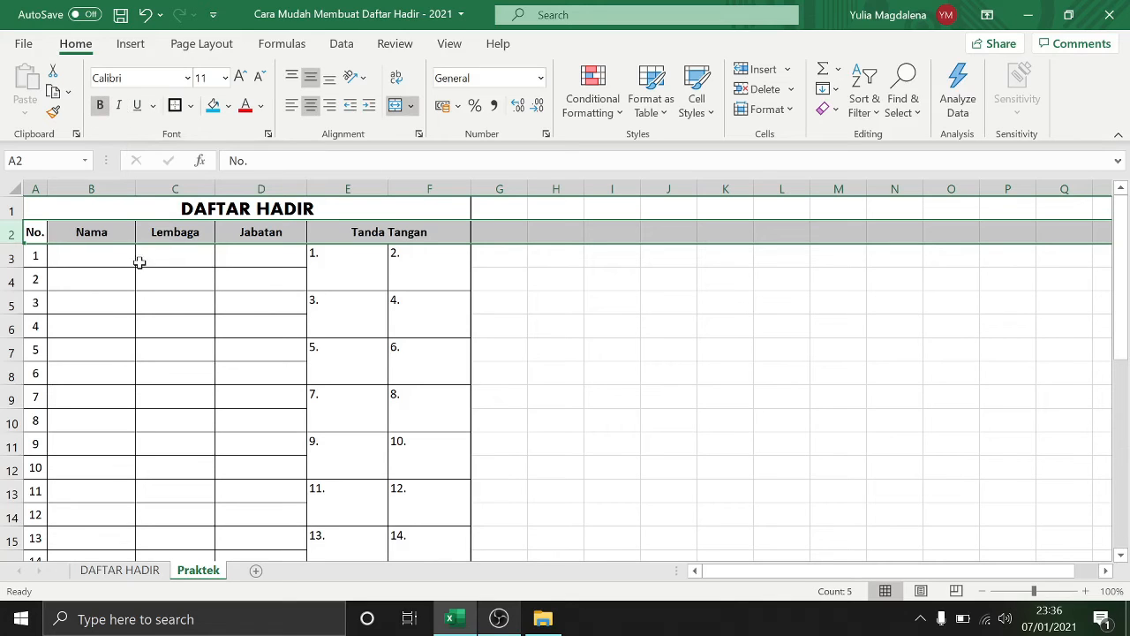
pyautogui.click(256, 305)
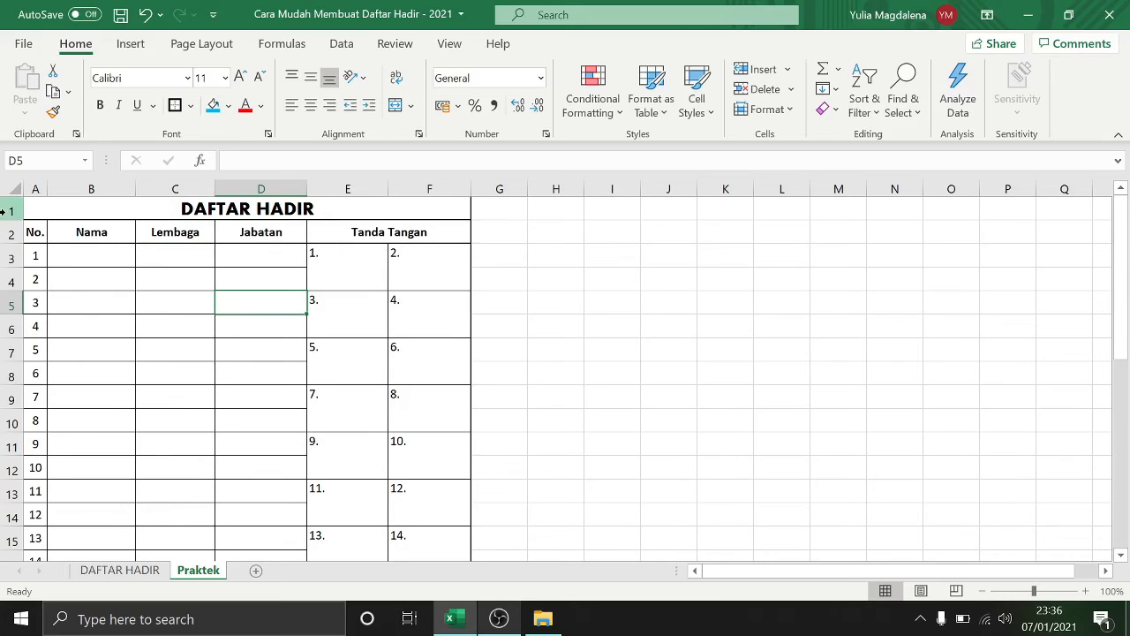
# Step: Fill the DAFTAR HADIR title dark gray with white text
pyautogui.click(123, 206)
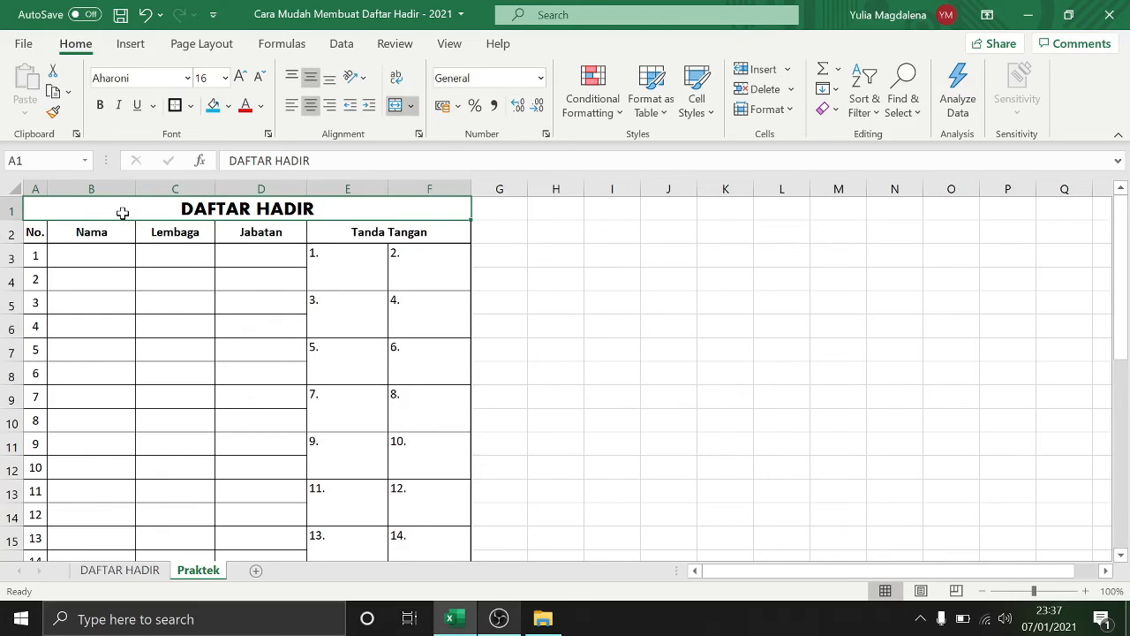
pyautogui.click(227, 106)
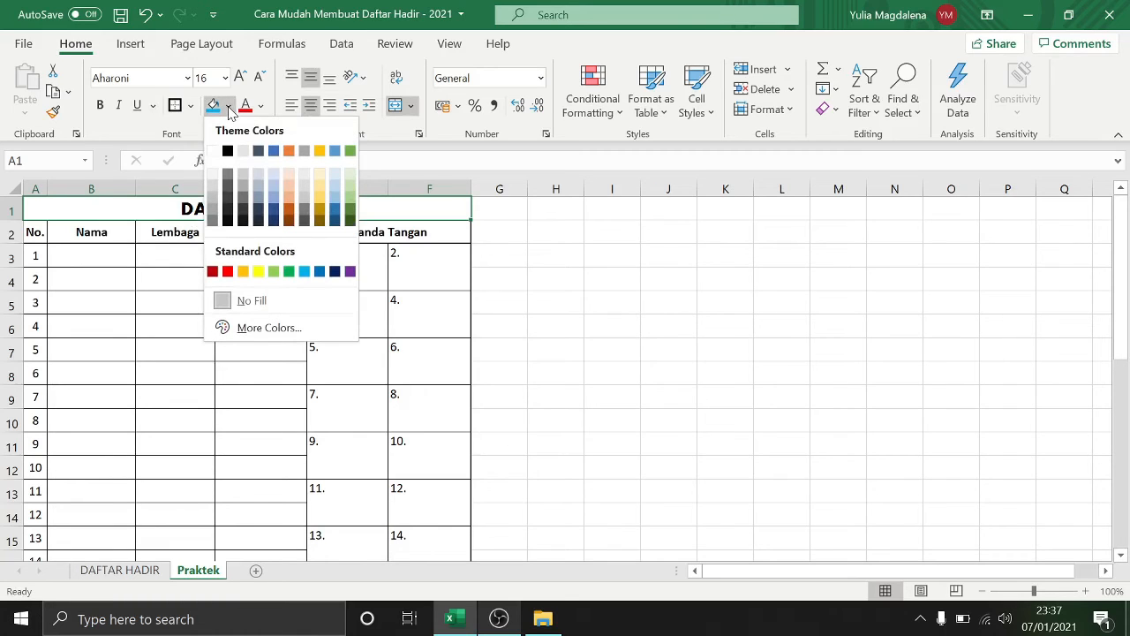
pyautogui.click(243, 221)
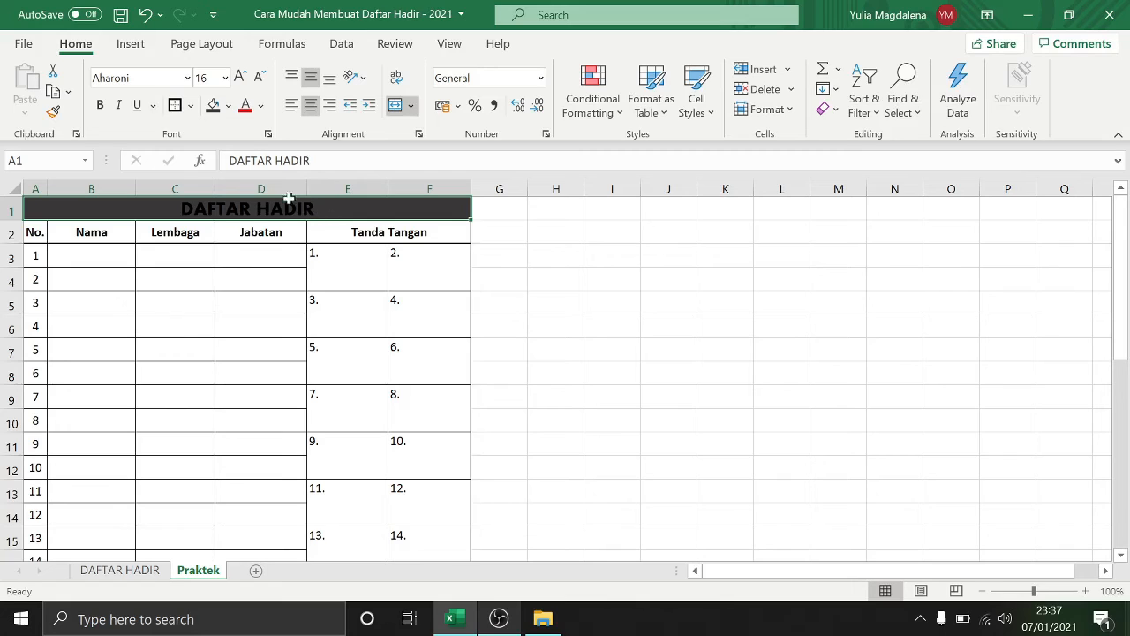
pyautogui.click(261, 106)
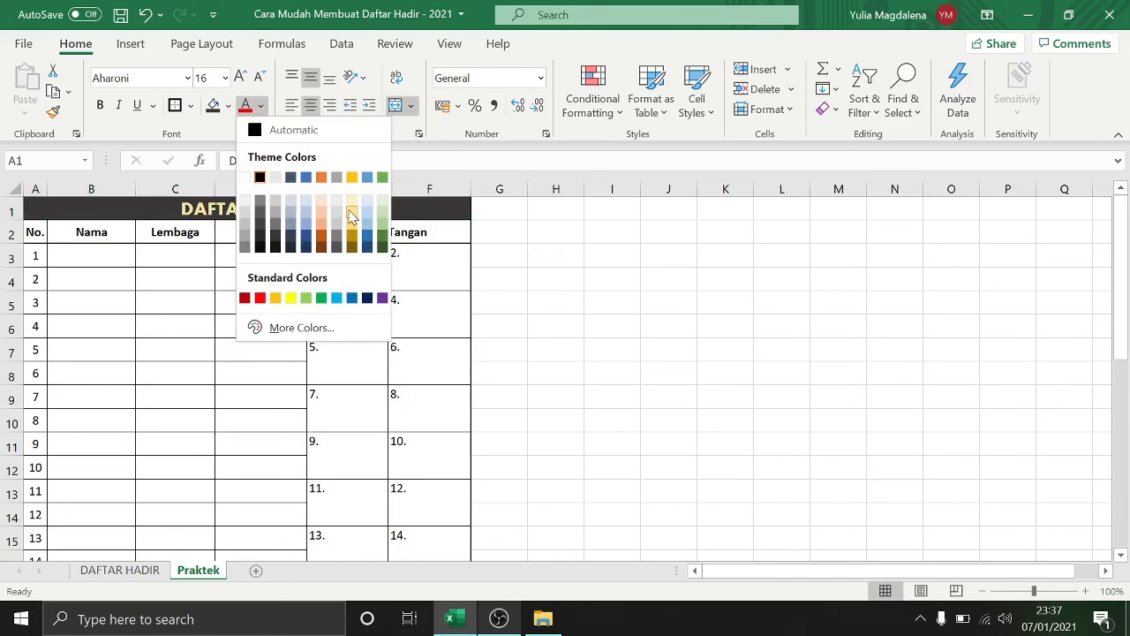
pyautogui.click(244, 181)
pyautogui.click(285, 281)
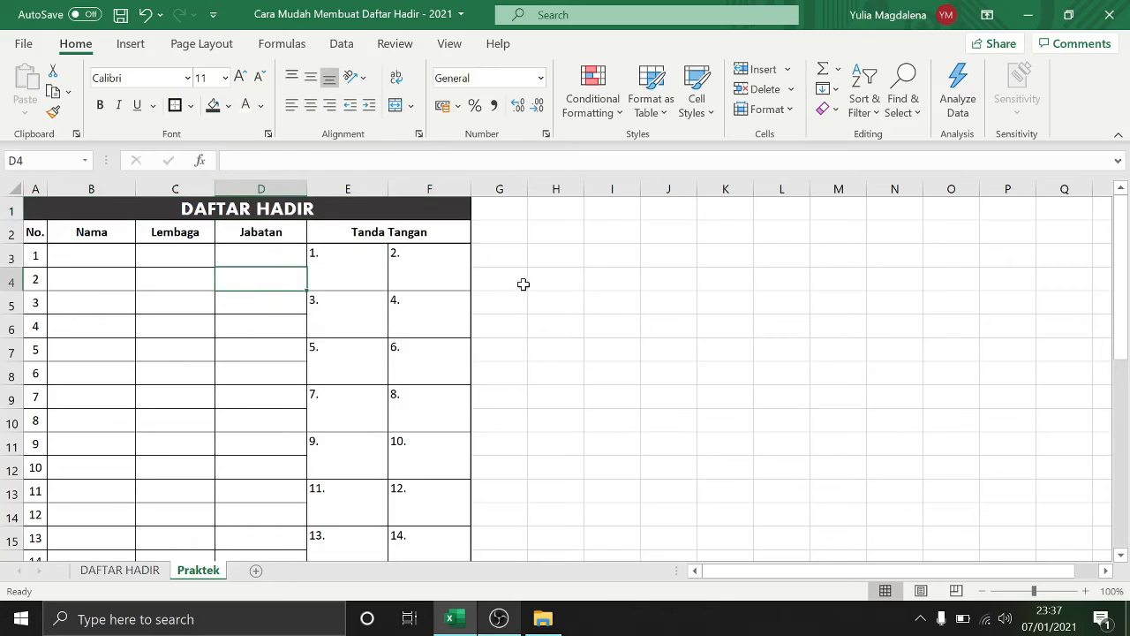
# Step: Change the title fill to light blue and its text back to automatic black
pyautogui.click(387, 208)
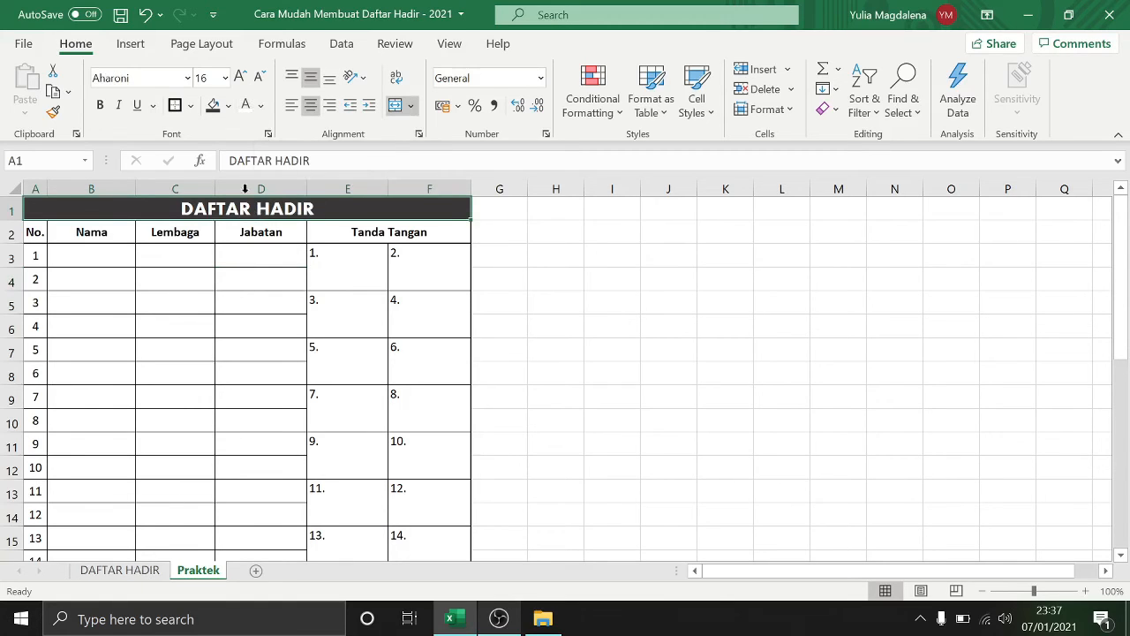
pyautogui.click(229, 106)
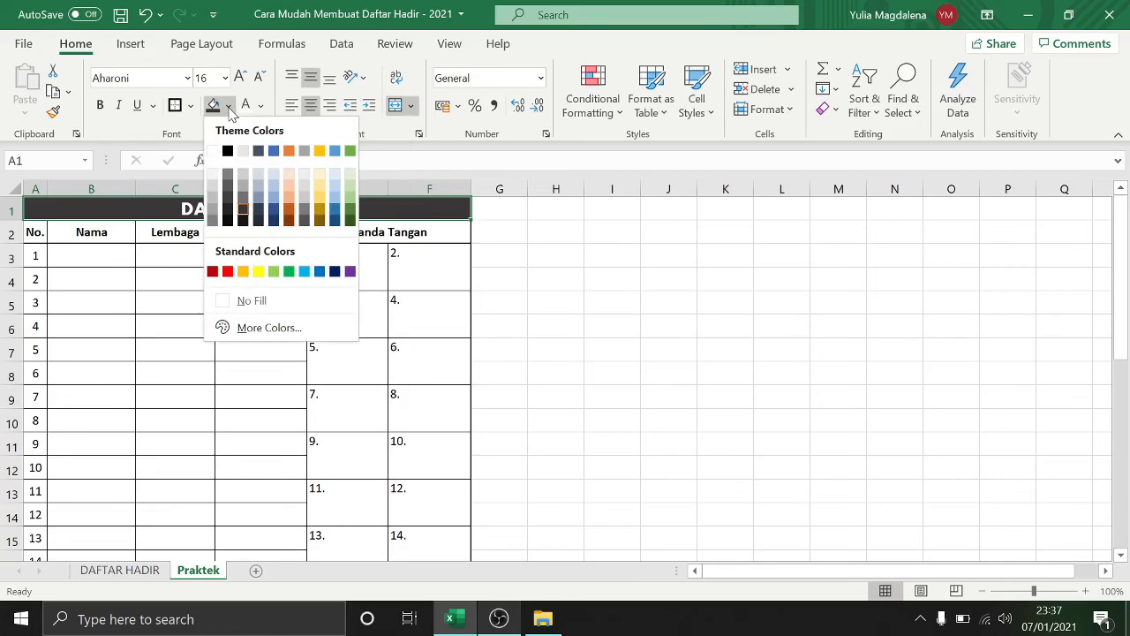
pyautogui.click(304, 272)
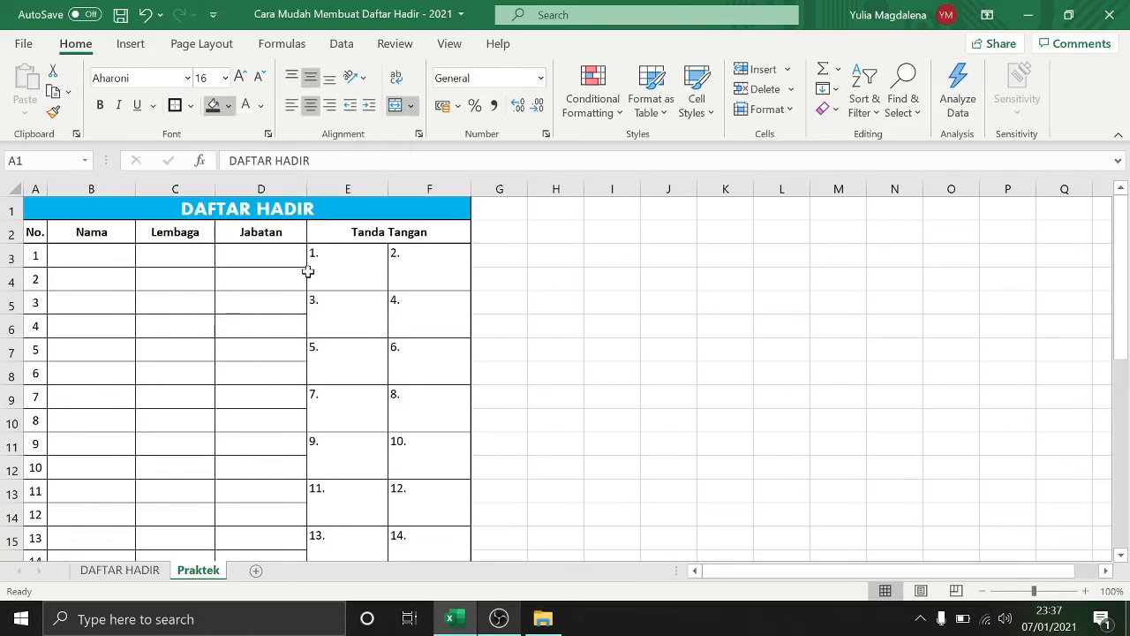
pyautogui.click(261, 105)
pyautogui.click(256, 126)
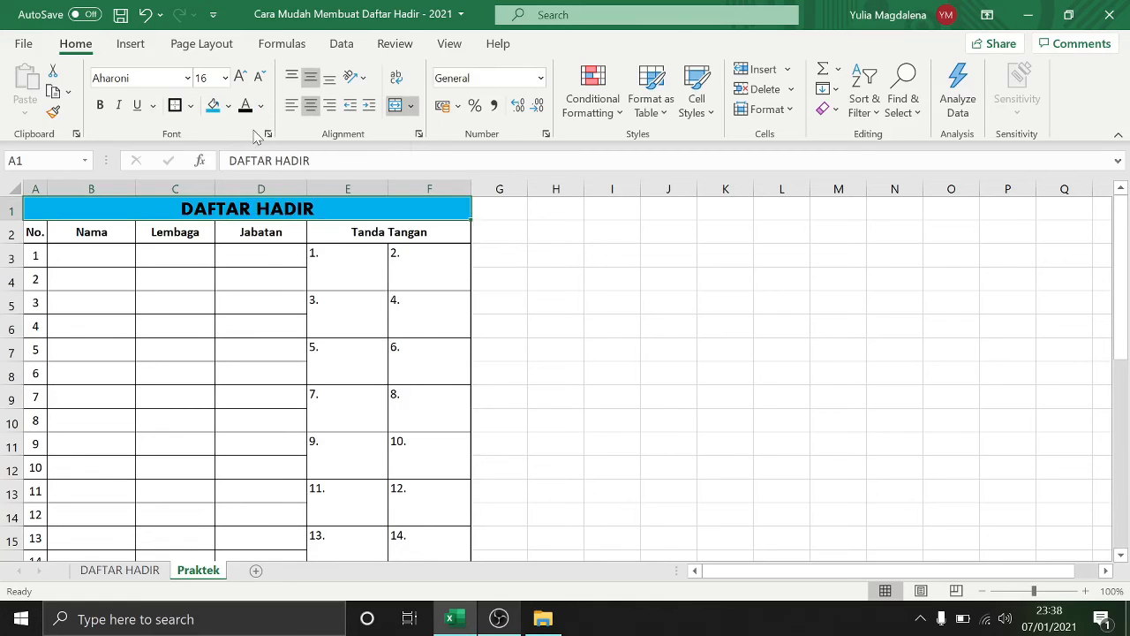
pyautogui.click(510, 366)
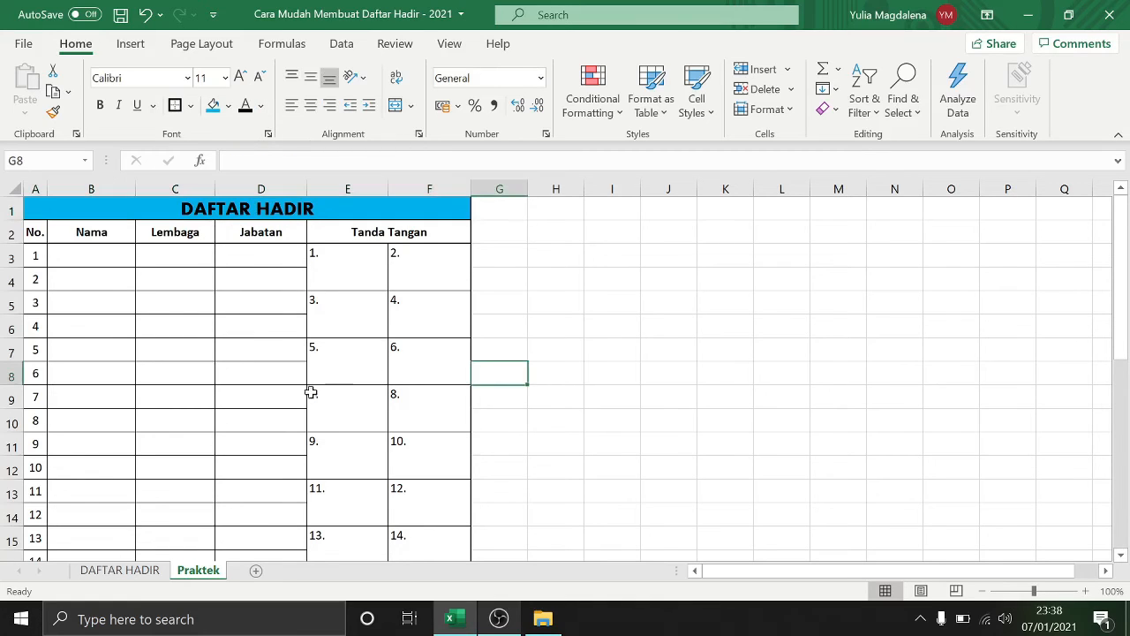
pyautogui.click(37, 208)
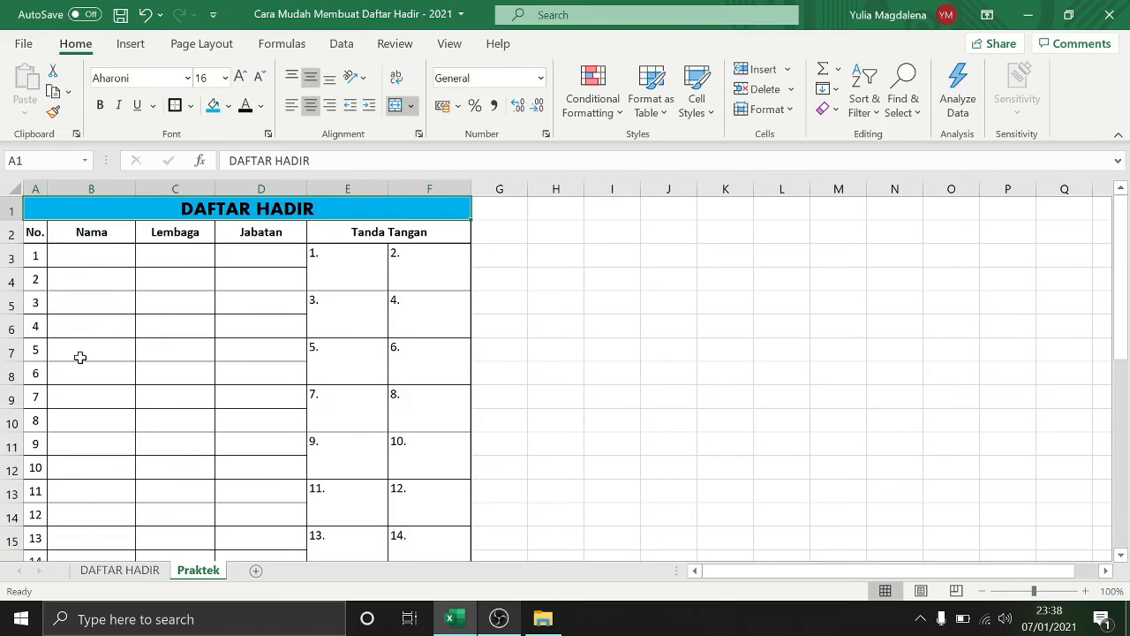
# Step: Scroll to the bottom of the table and select rows 31–32
pyautogui.scroll(-4, 81, 363)
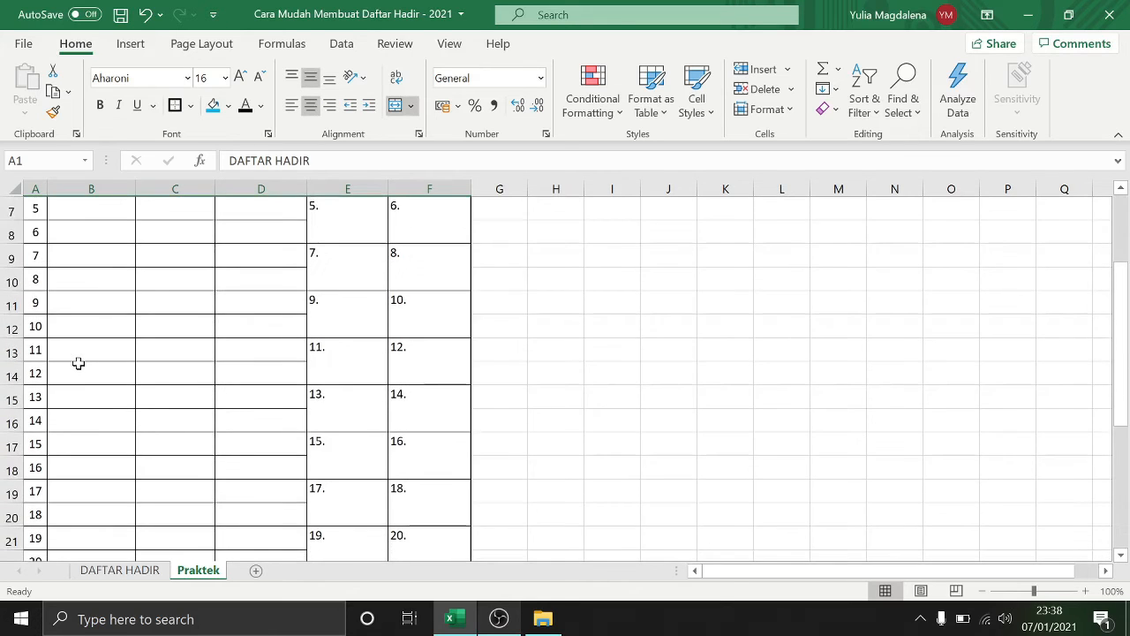
pyautogui.scroll(1, 79, 362)
pyautogui.scroll(-2, 78, 363)
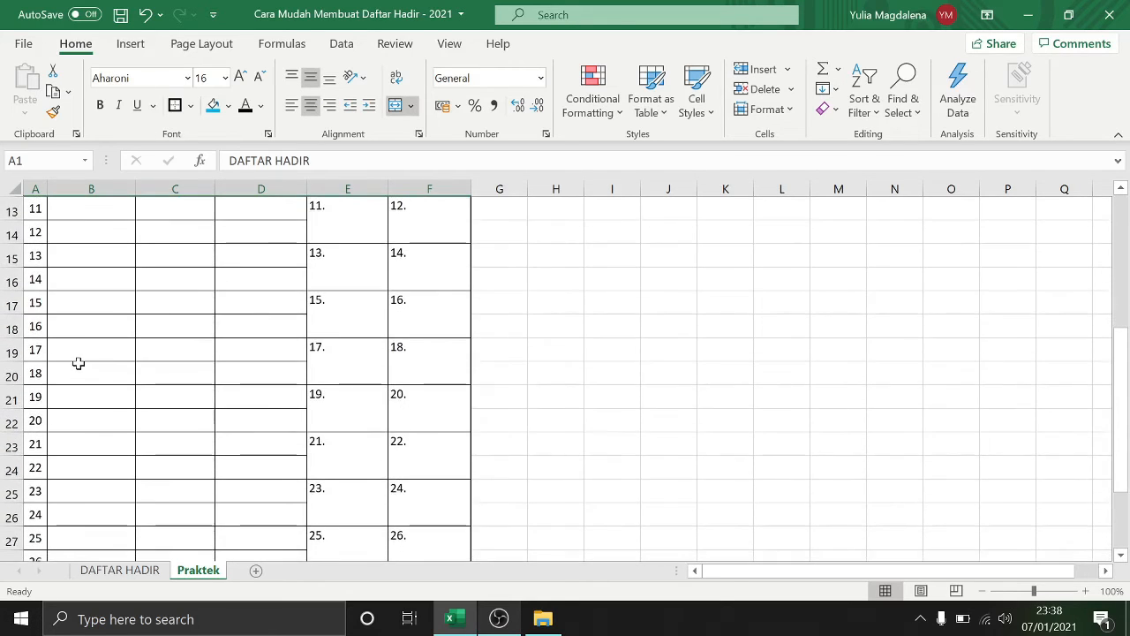
pyautogui.moveTo(1126, 412); pyautogui.dragTo(1124, 454)
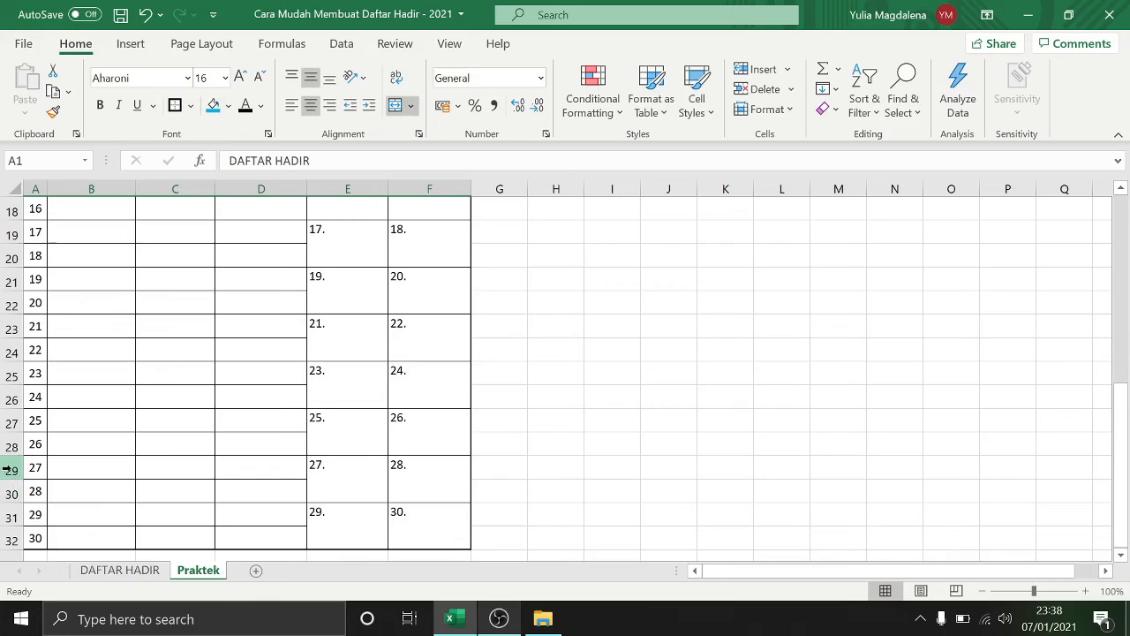
pyautogui.click(11, 516)
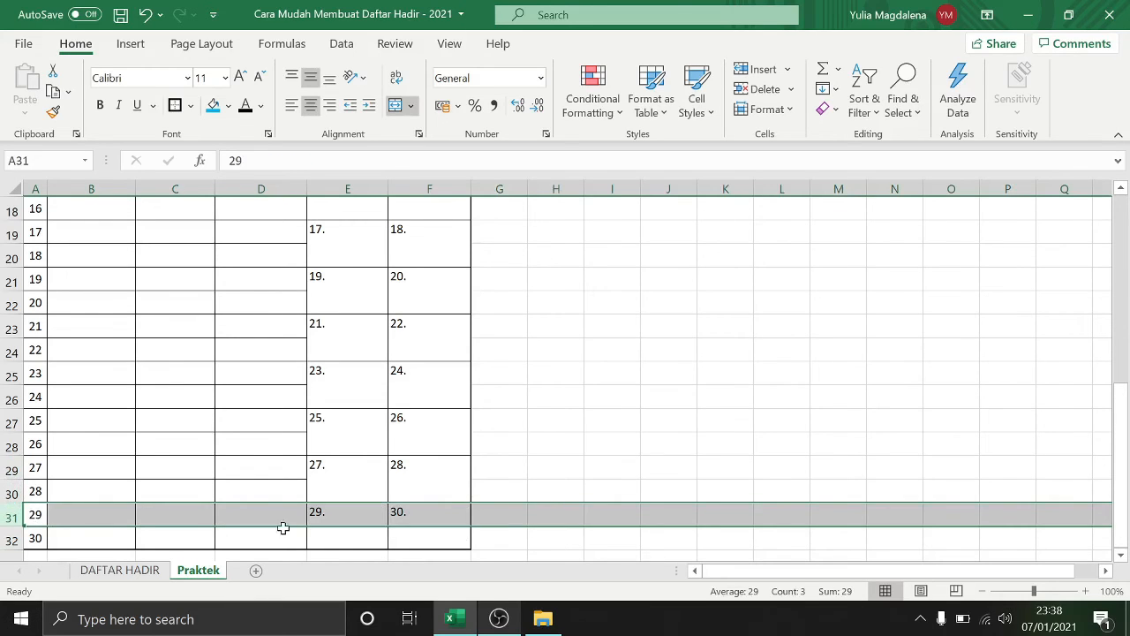
pyautogui.click(36, 540)
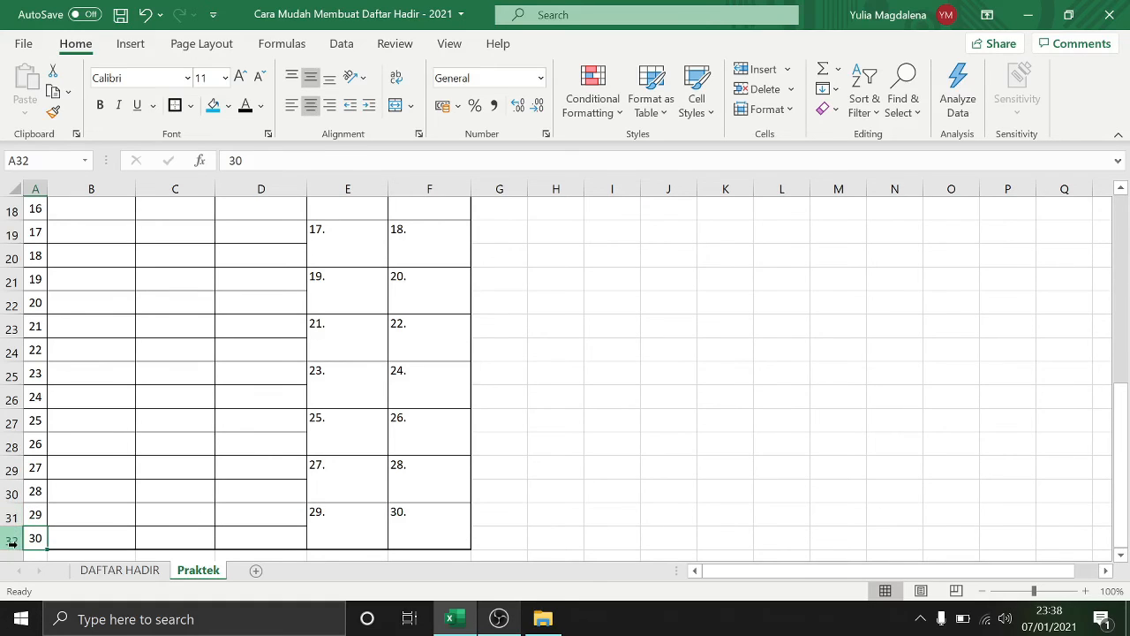
pyautogui.moveTo(9, 516); pyautogui.dragTo(3, 537)
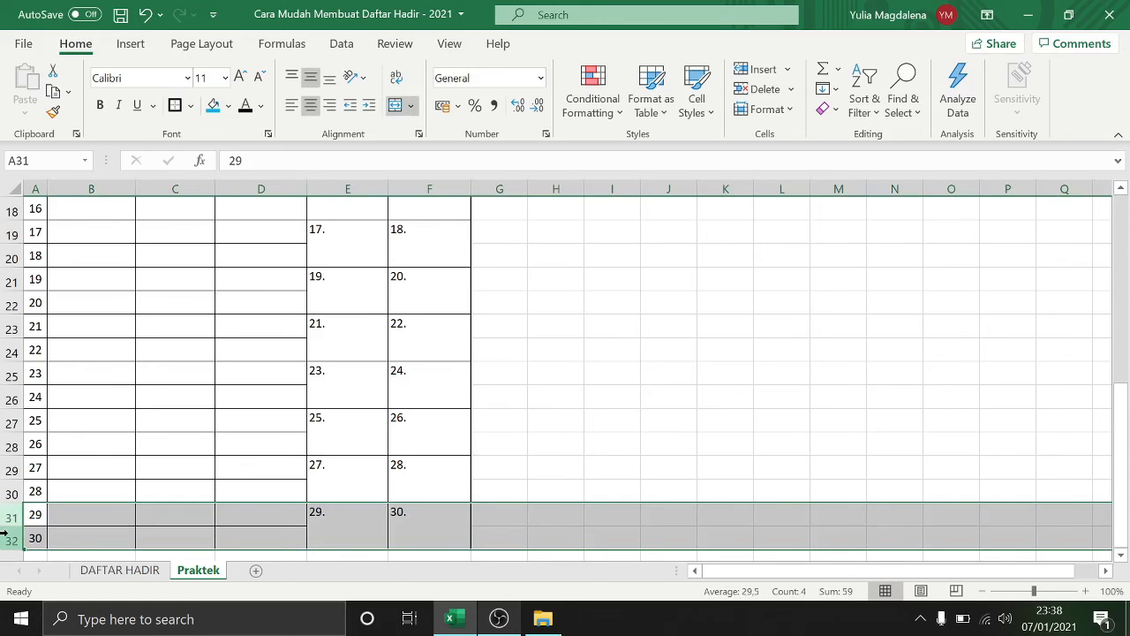
pyautogui.rightClick(4, 532)
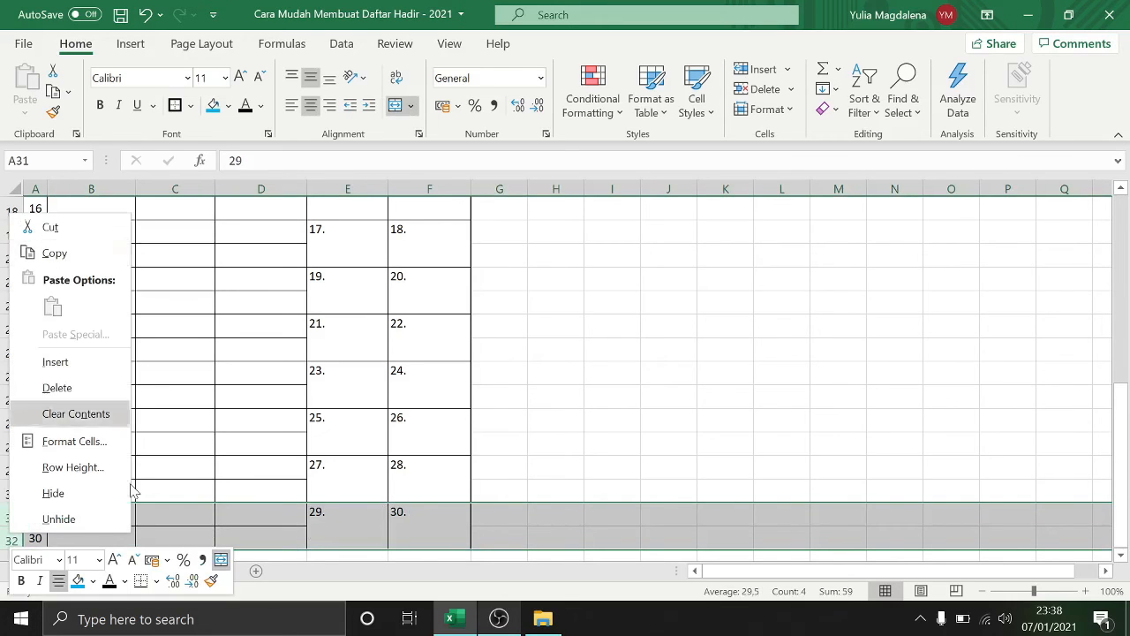
pyautogui.click(198, 514)
# Step: Copy rows 29–30 from the row context menu
pyautogui.moveTo(11, 468); pyautogui.dragTo(11, 493)
pyautogui.rightClick(10, 493)
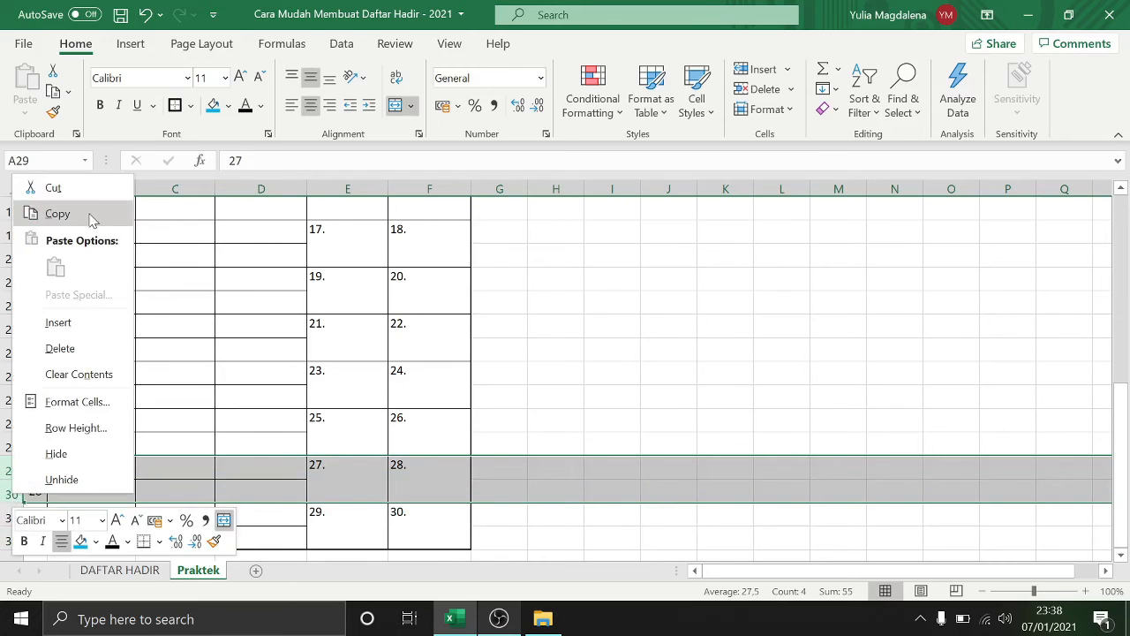
pyautogui.click(2, 494)
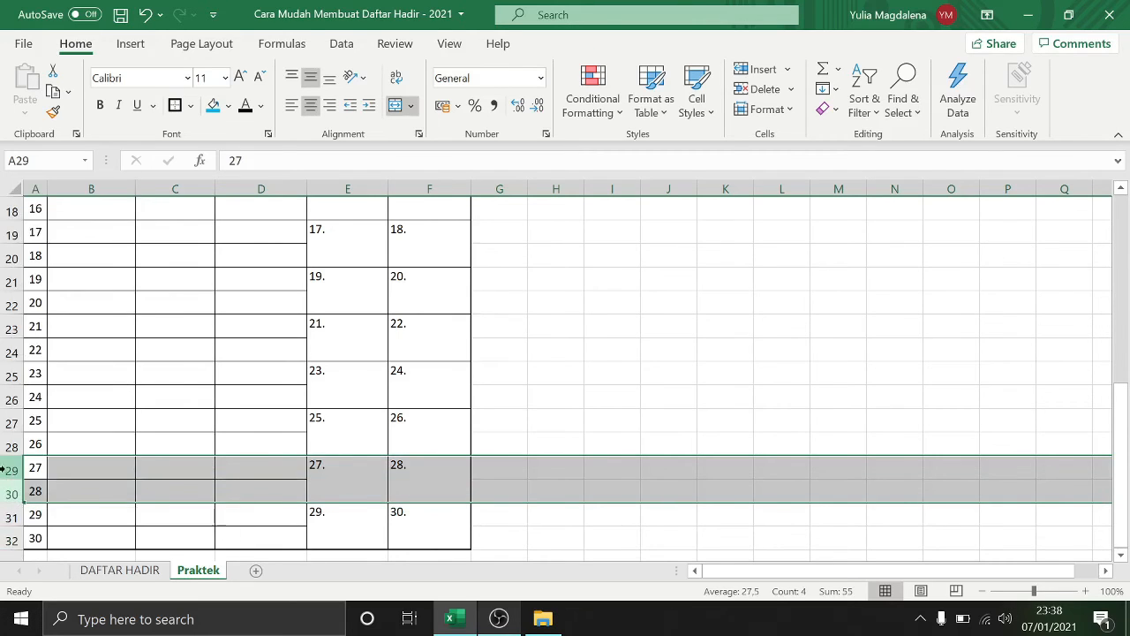
pyautogui.moveTo(2, 470); pyautogui.dragTo(8, 490)
pyautogui.rightClick(9, 490)
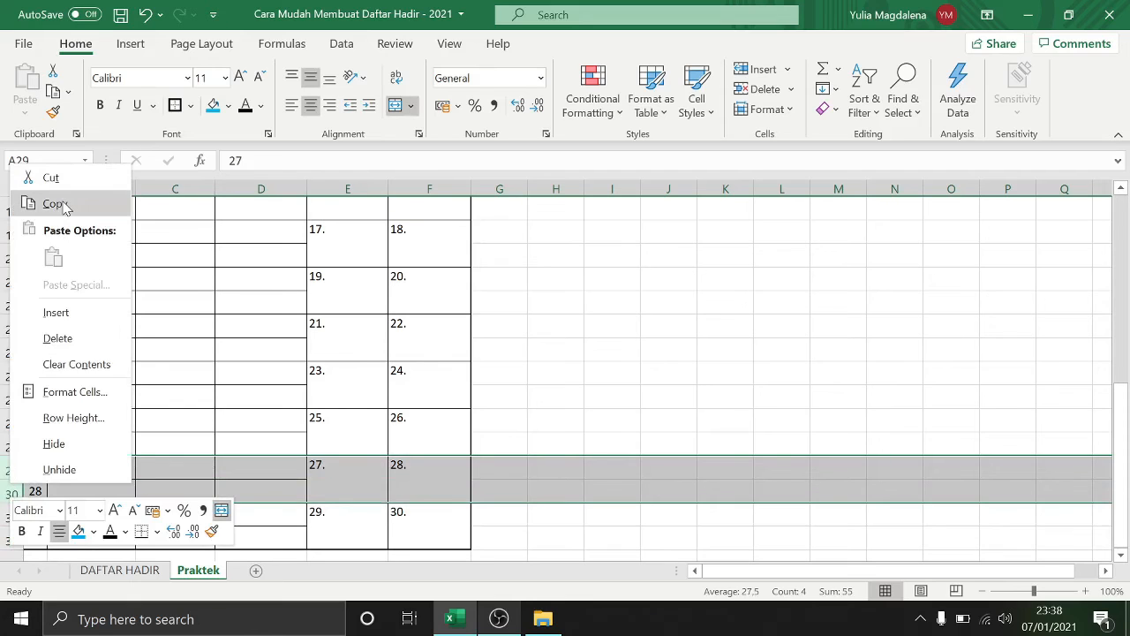
pyautogui.click(53, 92)
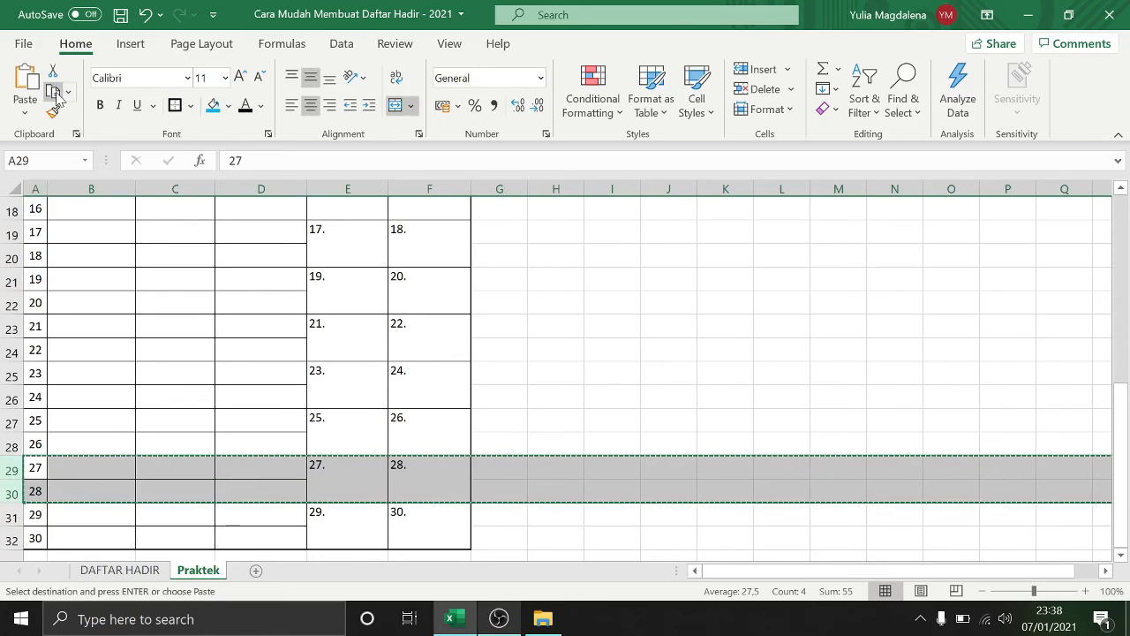
# Step: Insert the copied rows above row 31
pyautogui.click(5, 517)
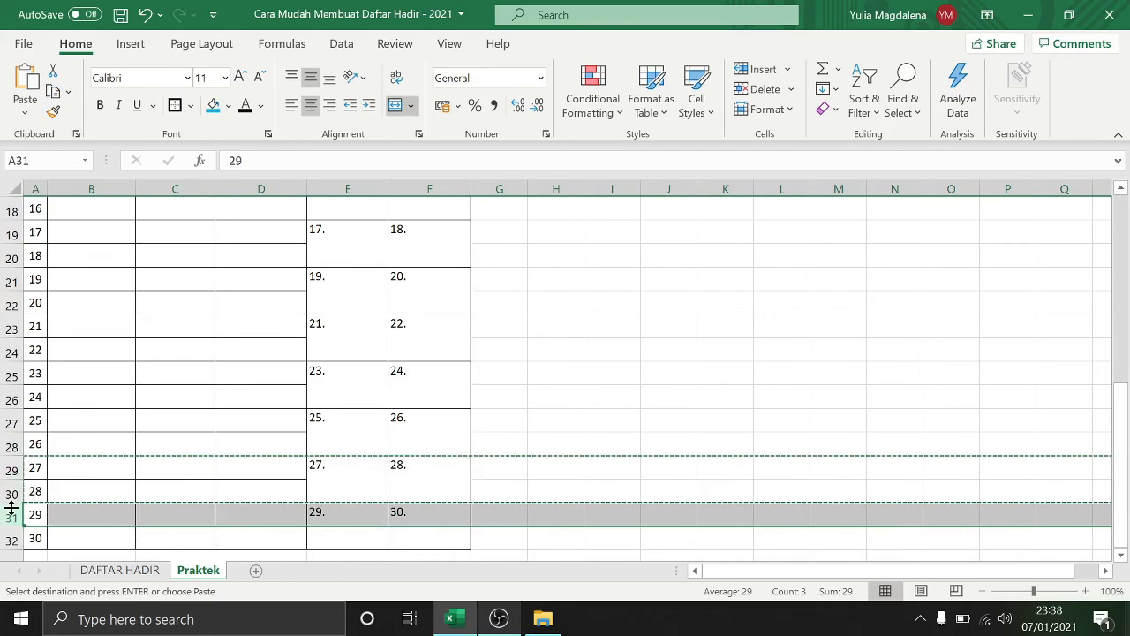
pyautogui.rightClick(5, 518)
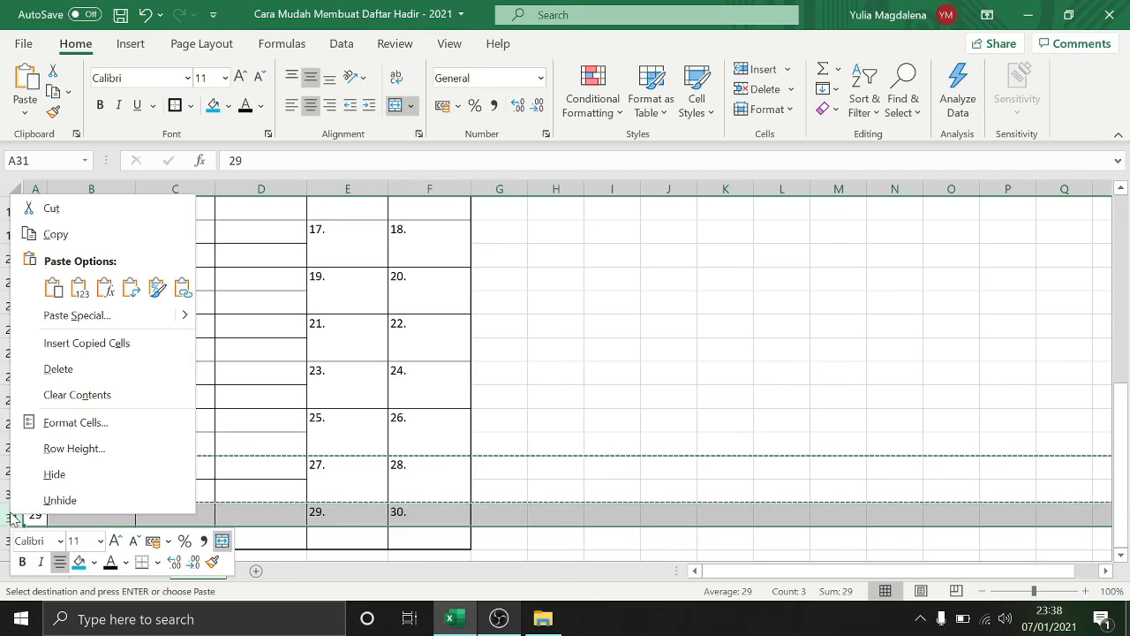
pyautogui.click(71, 343)
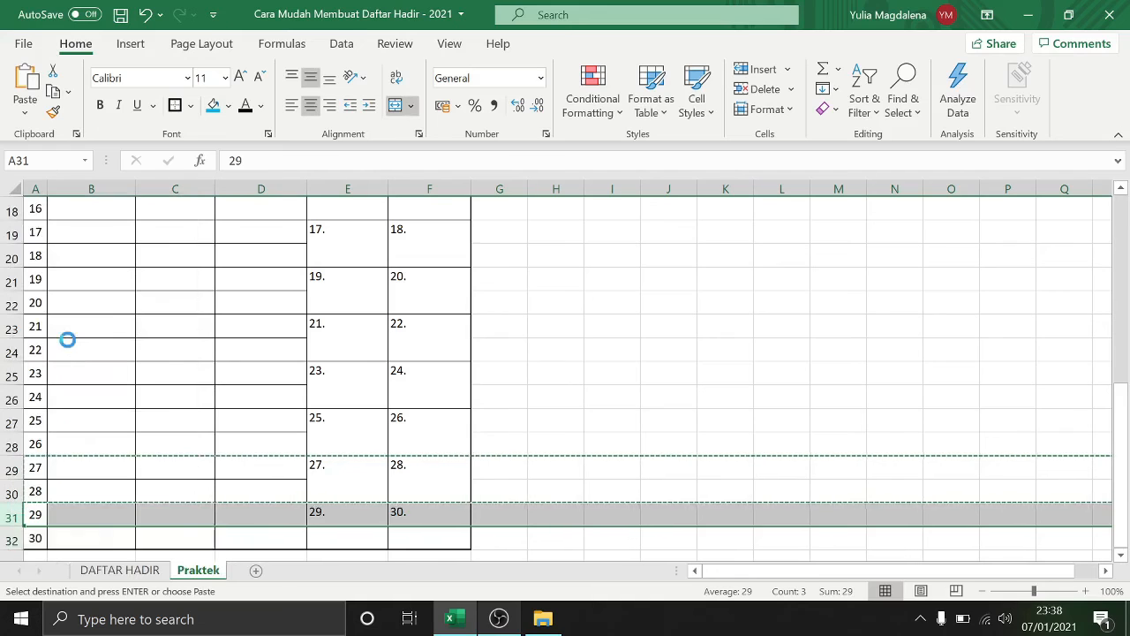
pyautogui.click(64, 520)
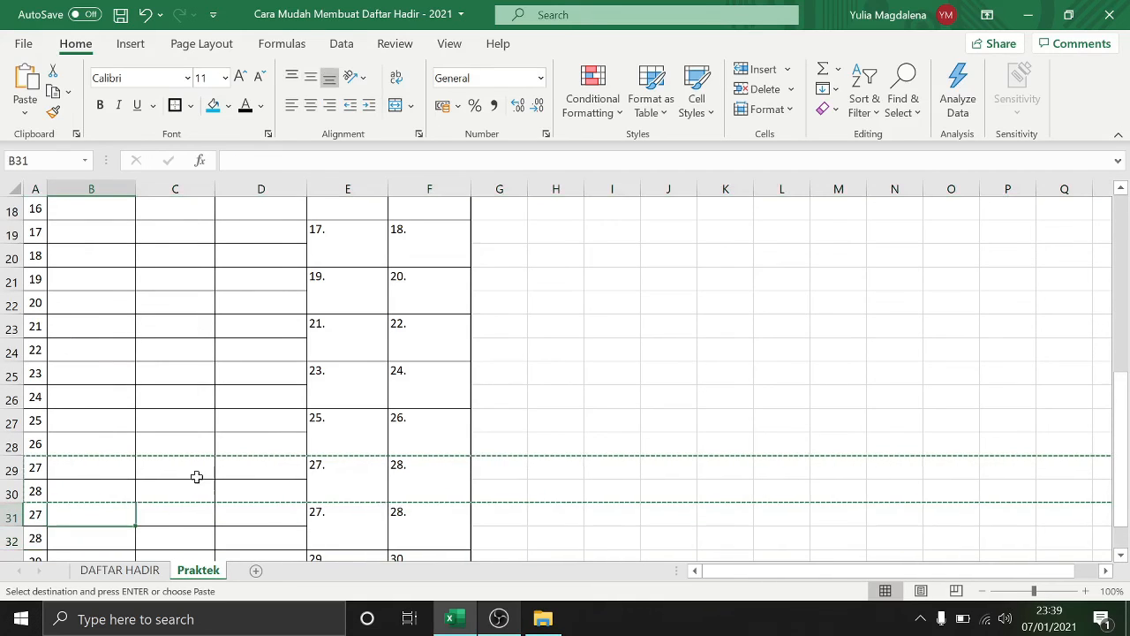
# Step: Paste over numbers 26–28 in column A and fill the series down to 32
pyautogui.click(34, 472)
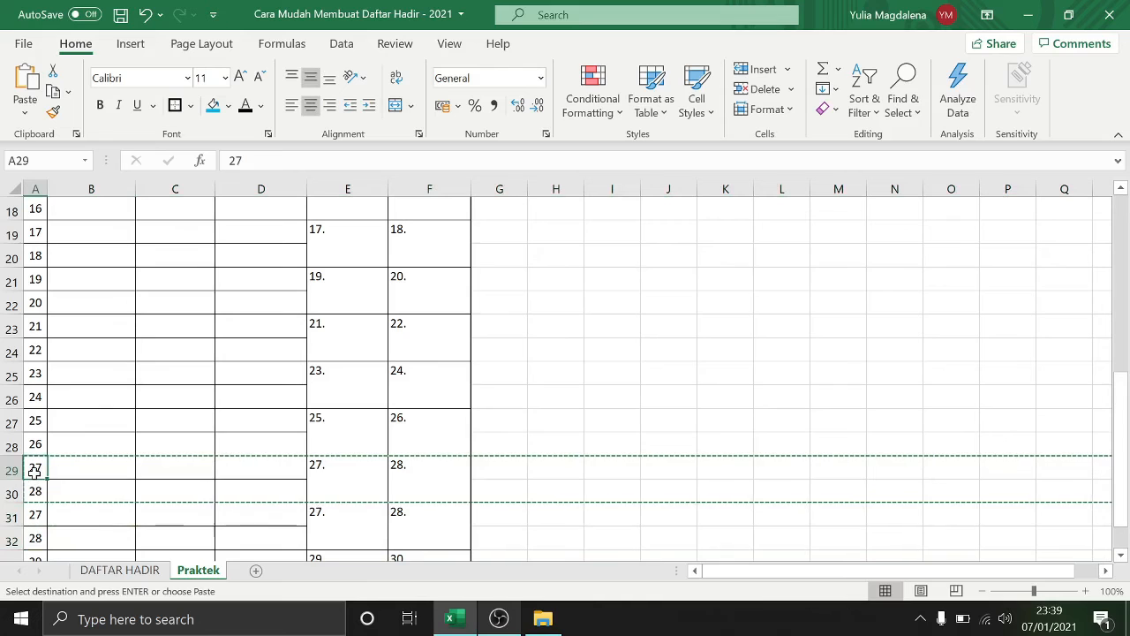
pyautogui.click(34, 538)
pyautogui.click(76, 495)
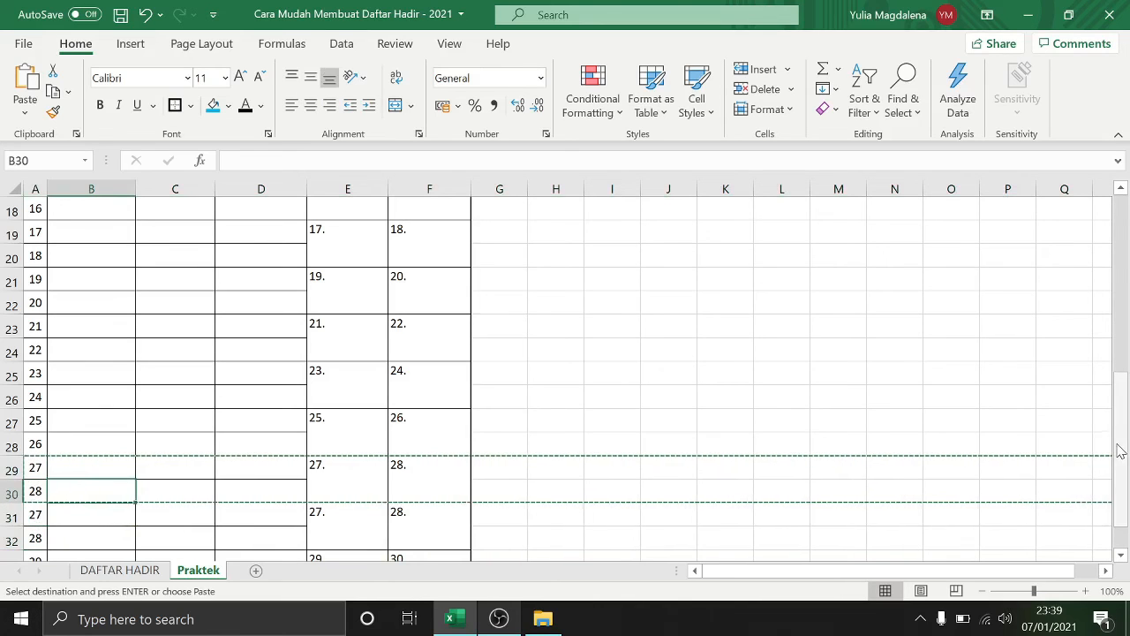
pyautogui.moveTo(1120, 450); pyautogui.dragTo(1118, 440)
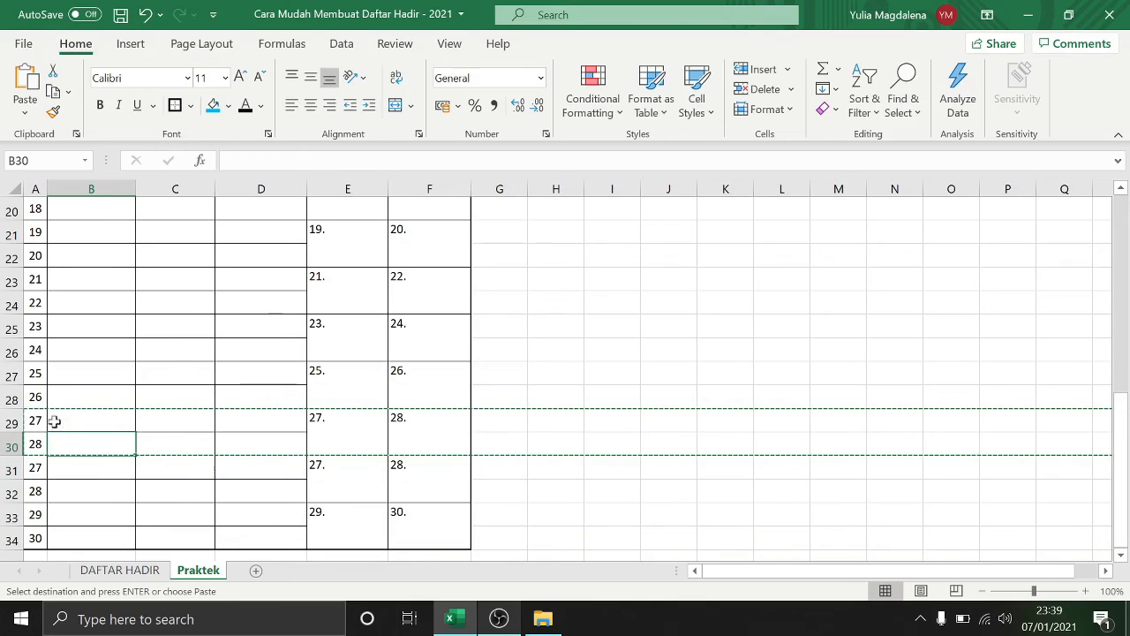
pyautogui.moveTo(36, 399); pyautogui.dragTo(37, 448)
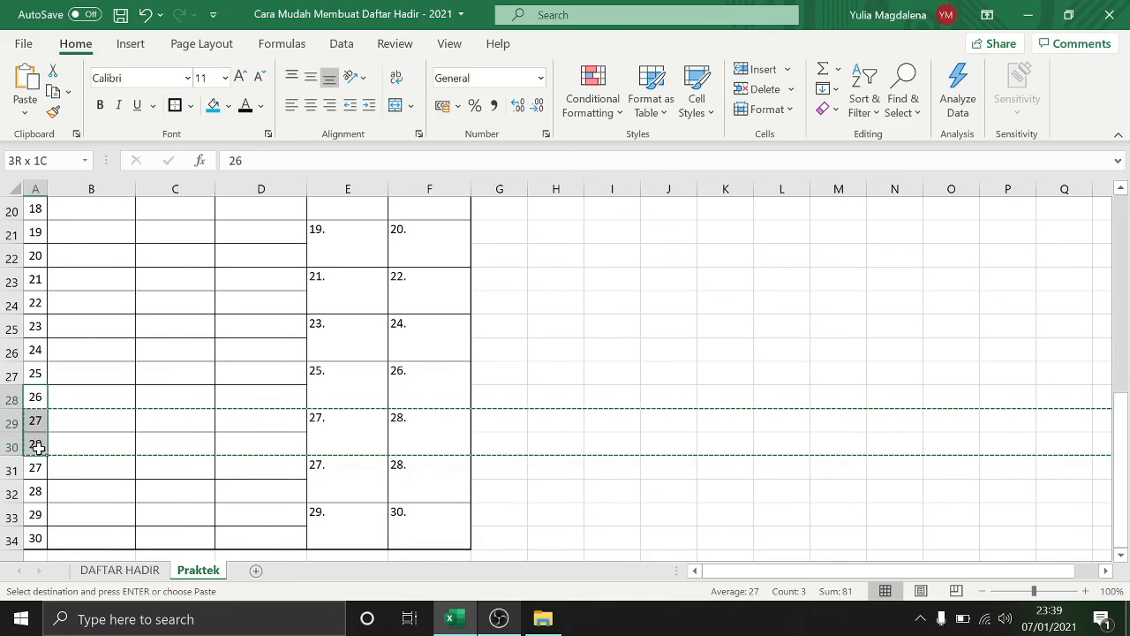
pyautogui.hotkey('ctrl', 'v')
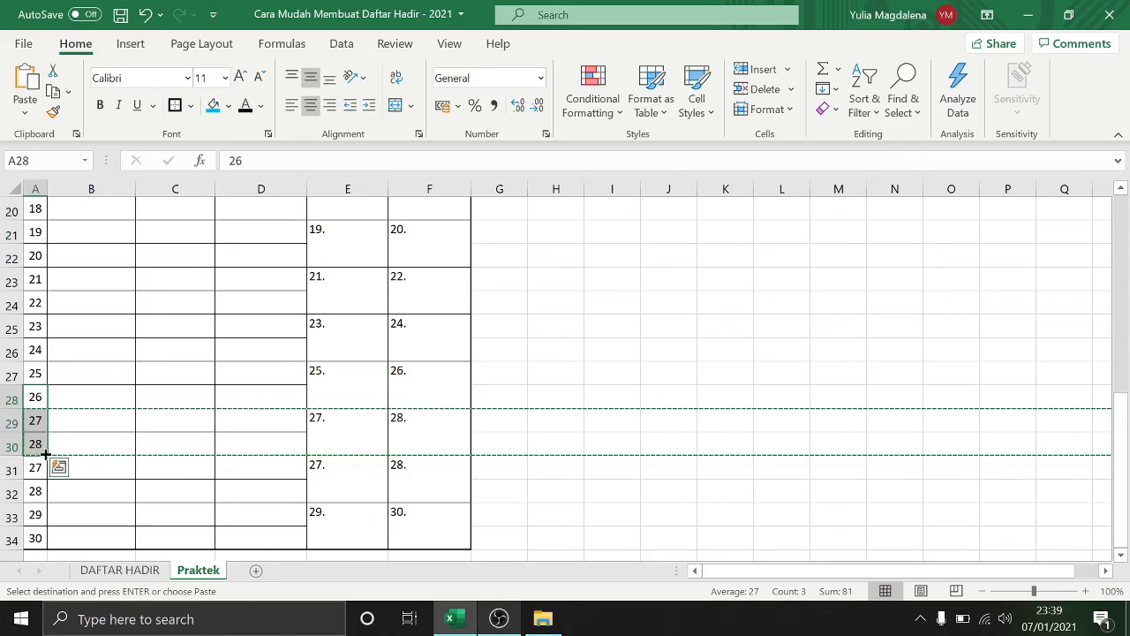
pyautogui.moveTo(46, 456); pyautogui.dragTo(46, 540)
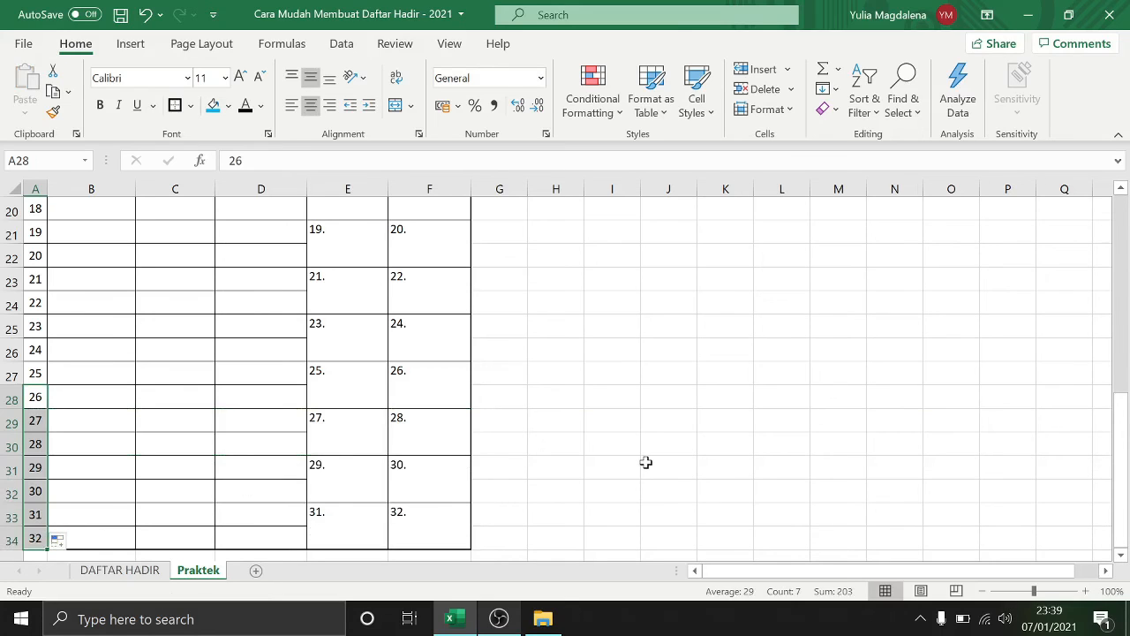
# Step: Check the last rows, then apply All Borders to the table A1:F34
pyautogui.click(409, 462)
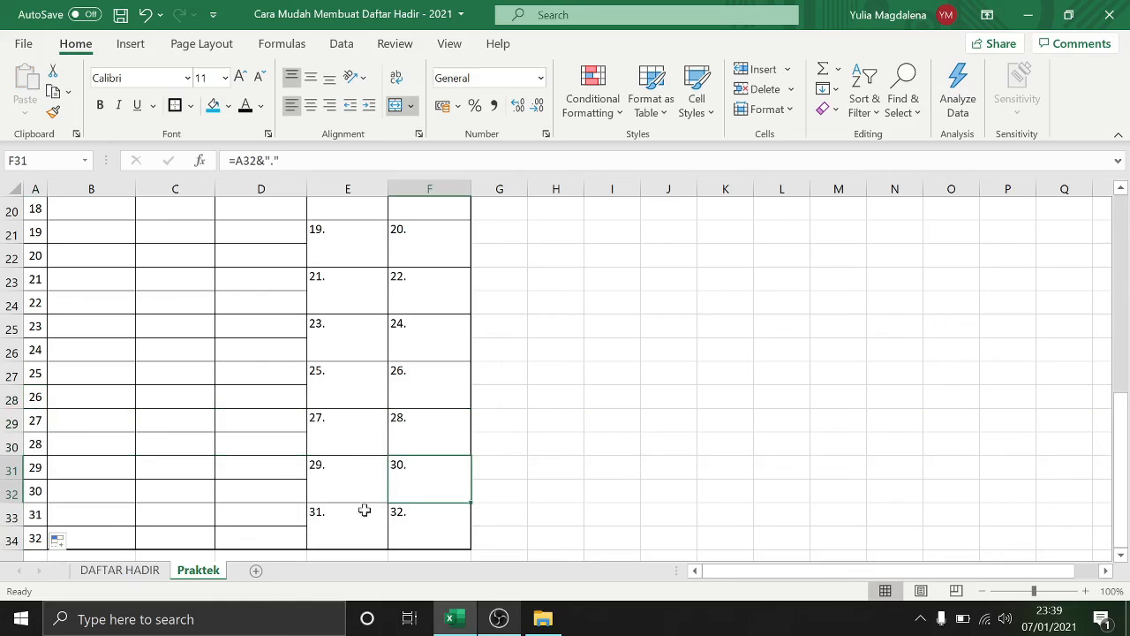
pyautogui.click(400, 522)
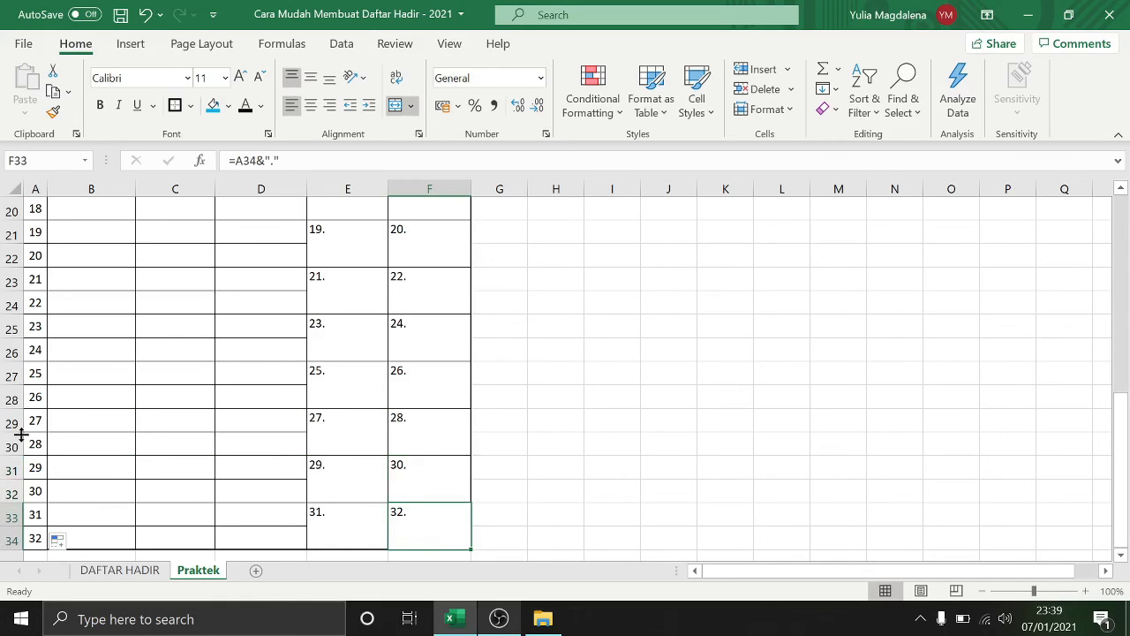
pyautogui.click(88, 538)
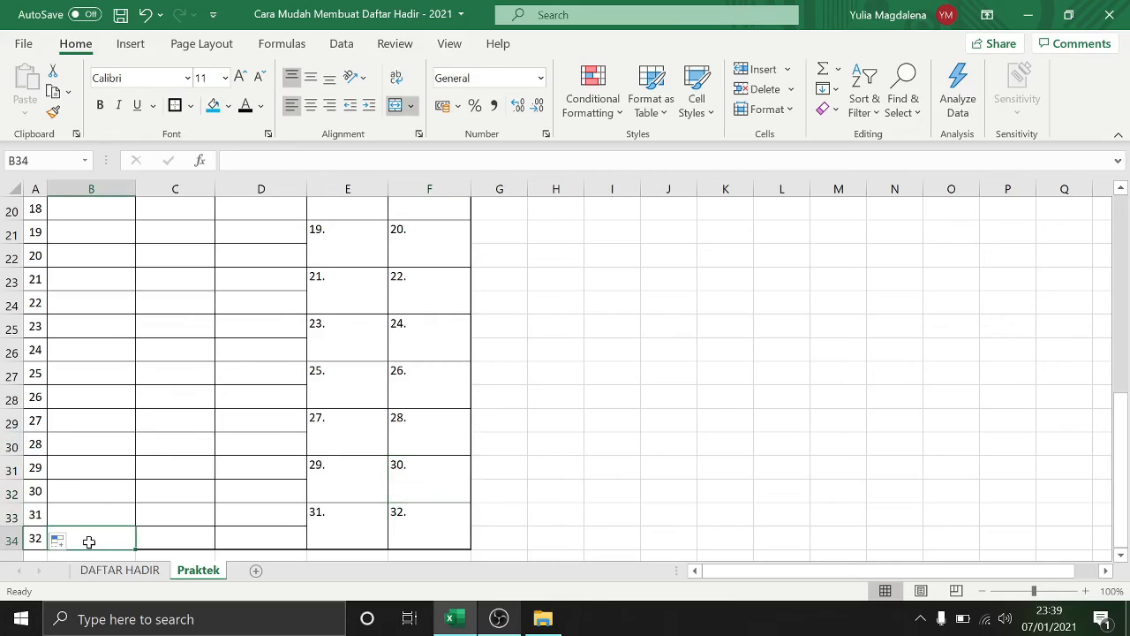
pyautogui.click(28, 540)
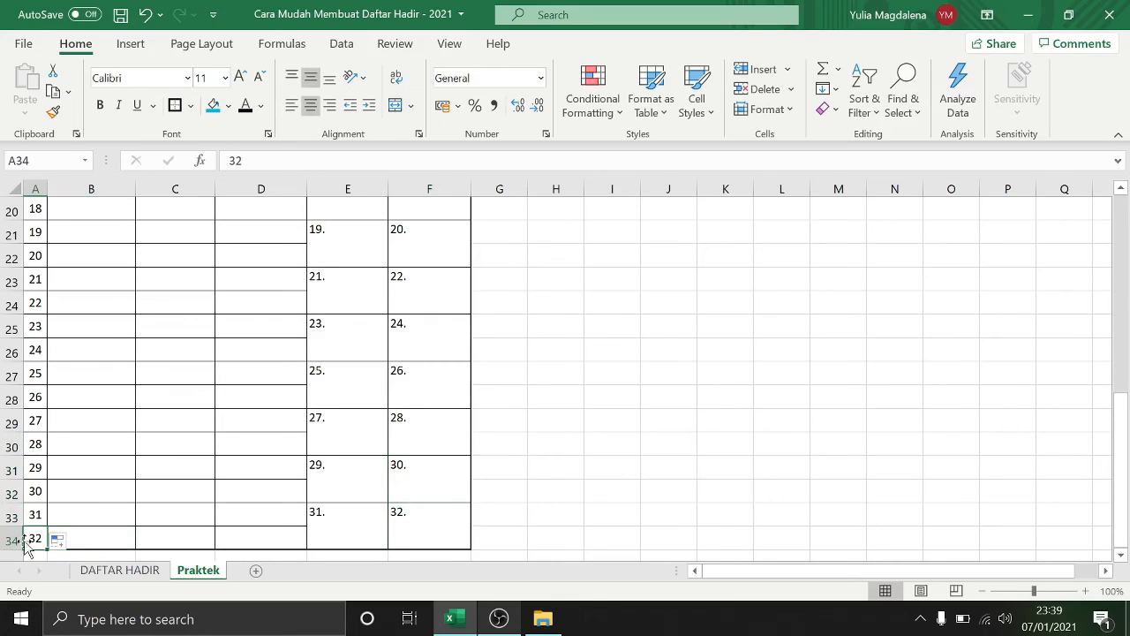
pyautogui.moveTo(442, 540); pyautogui.dragTo(18, 208)
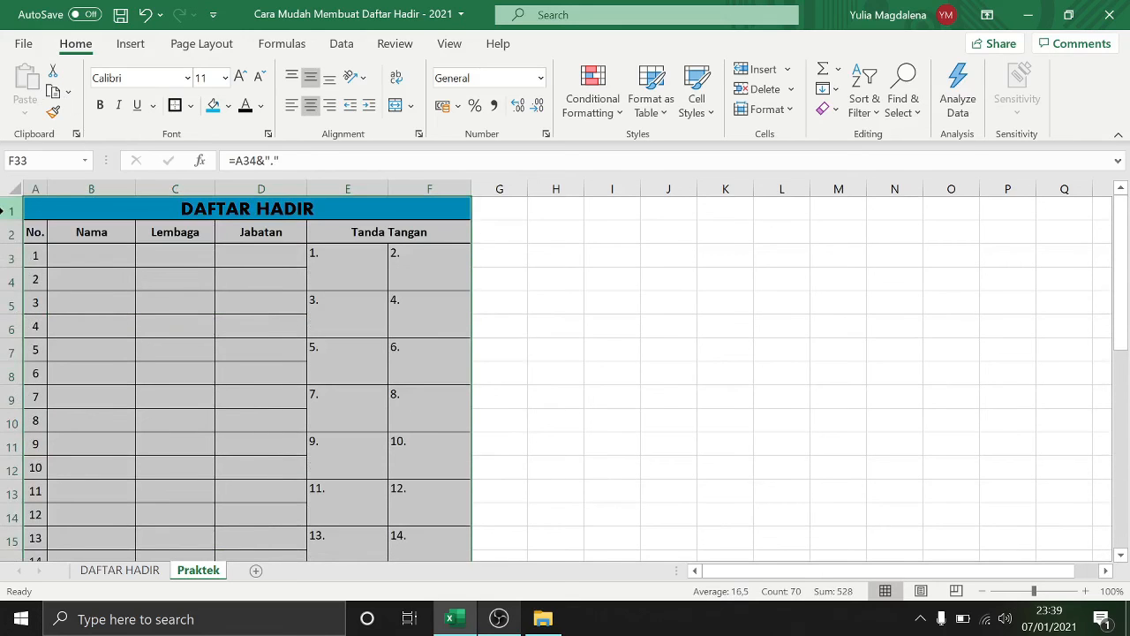
pyautogui.click(174, 105)
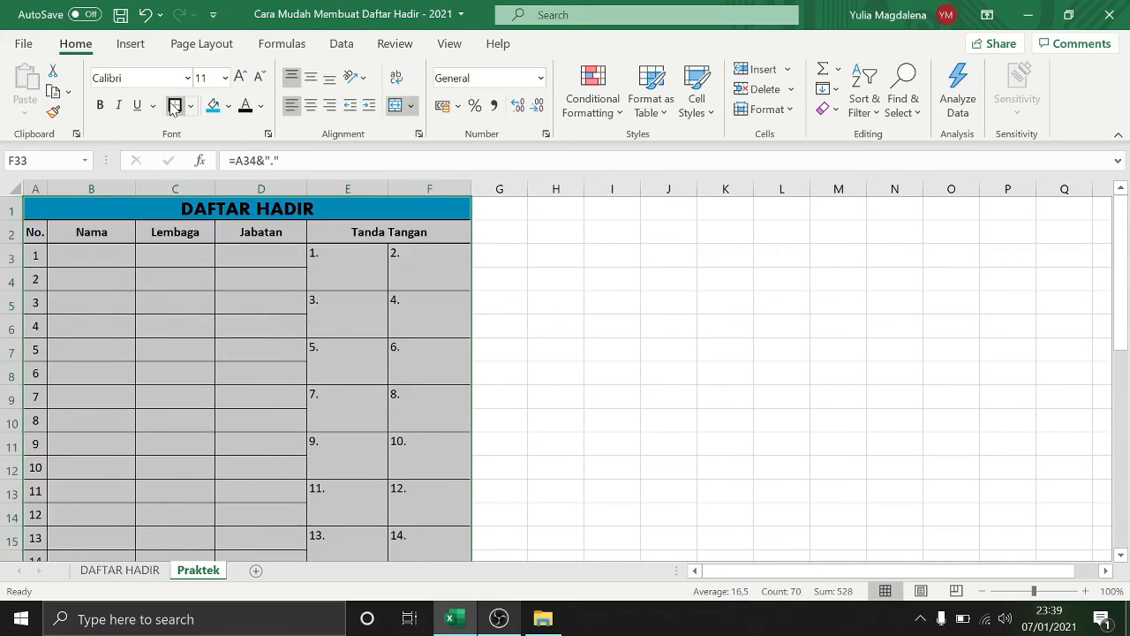
pyautogui.click(189, 376)
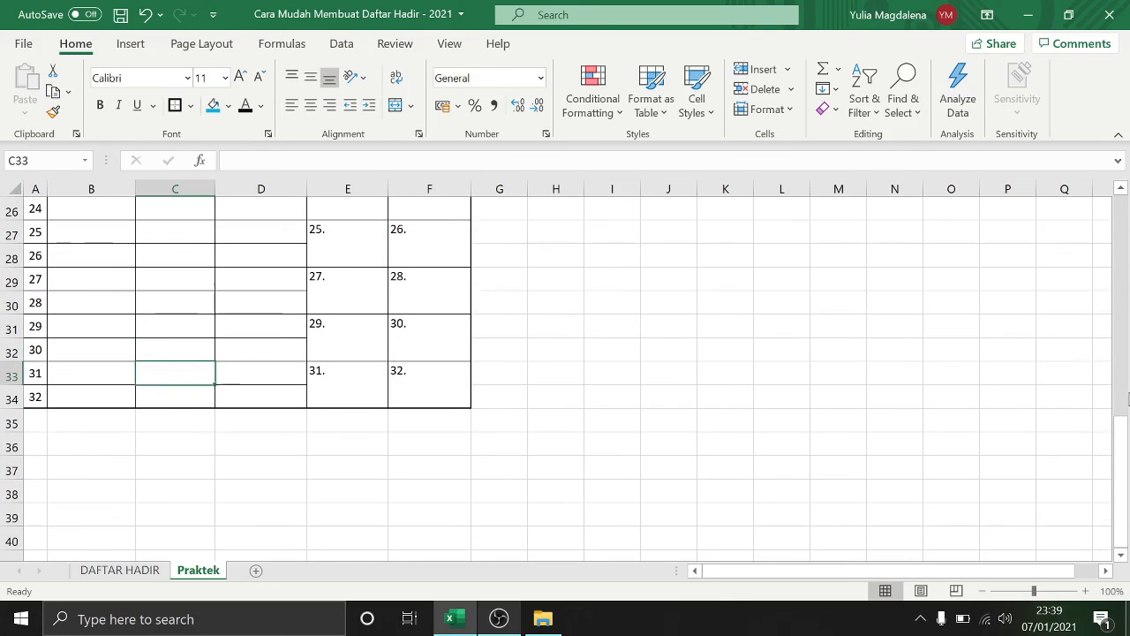
pyautogui.moveTo(1120, 432); pyautogui.dragTo(1120, 229)
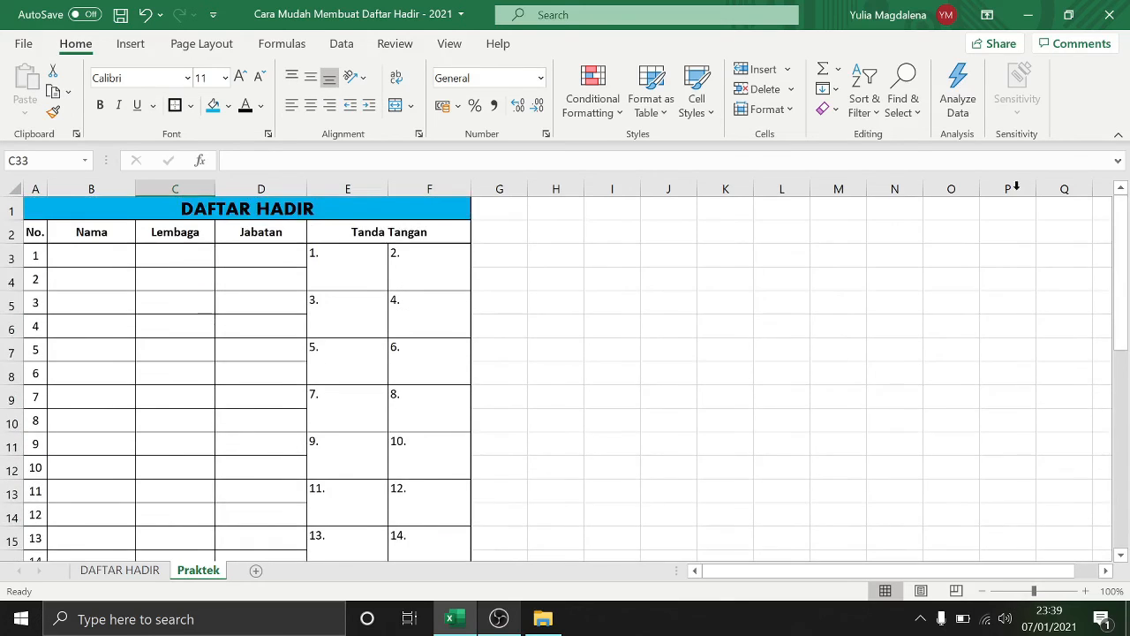
# Step: Select cell A1 and switch to the Page Layout ribbon
pyautogui.click(61, 209)
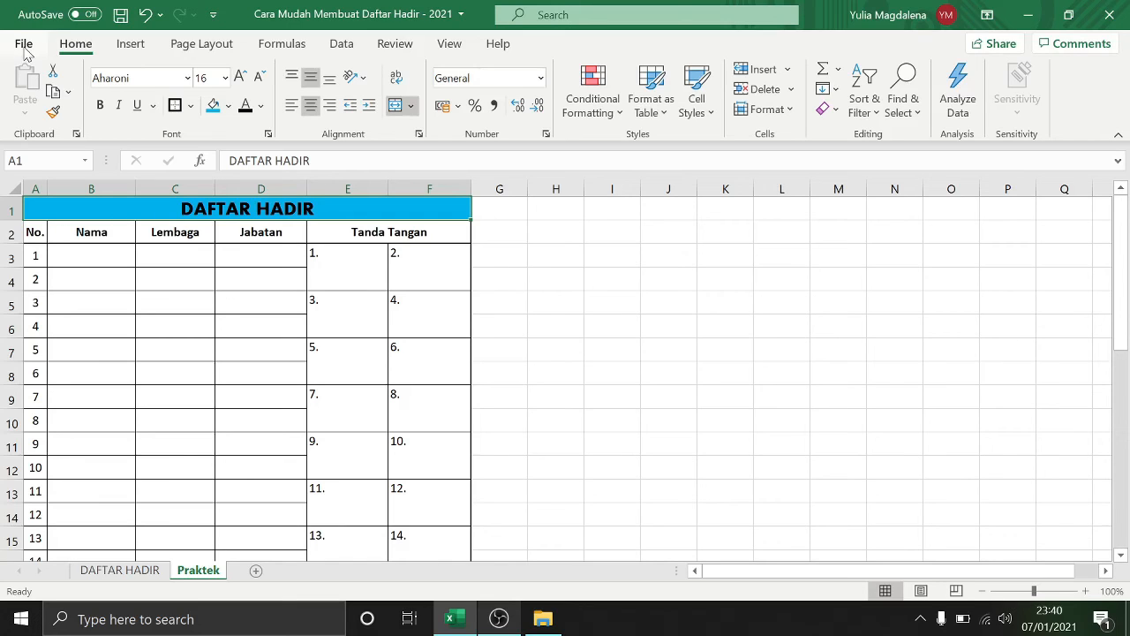
pyautogui.click(205, 46)
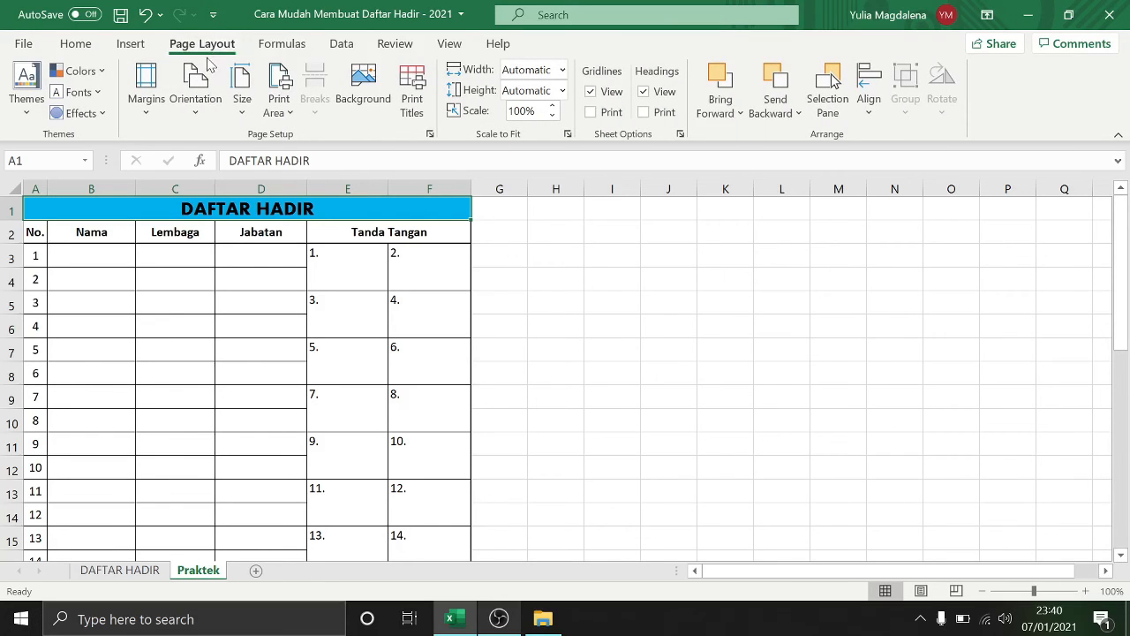
# Step: Choose the Narrow preset from Margins, then click cell F9
pyautogui.click(148, 115)
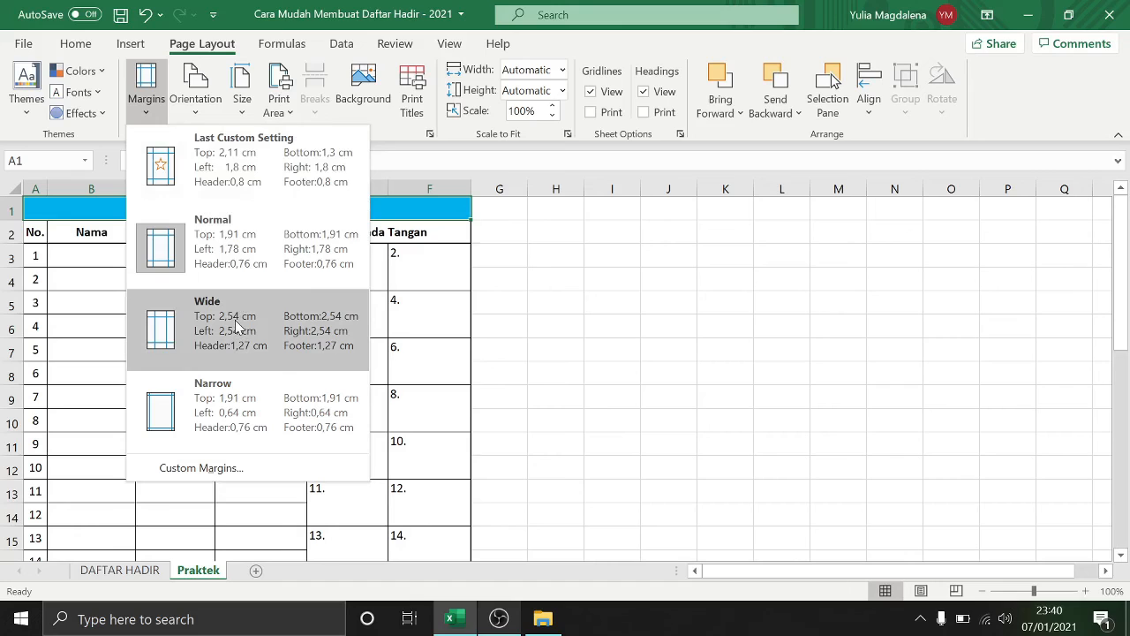
pyautogui.click(235, 414)
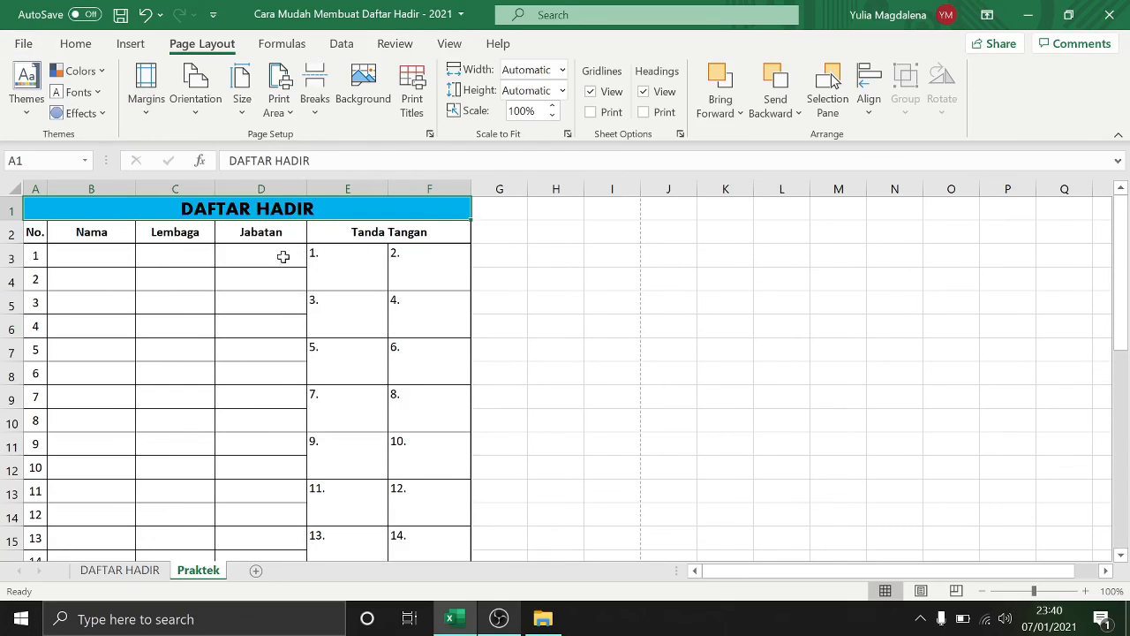
pyautogui.click(423, 409)
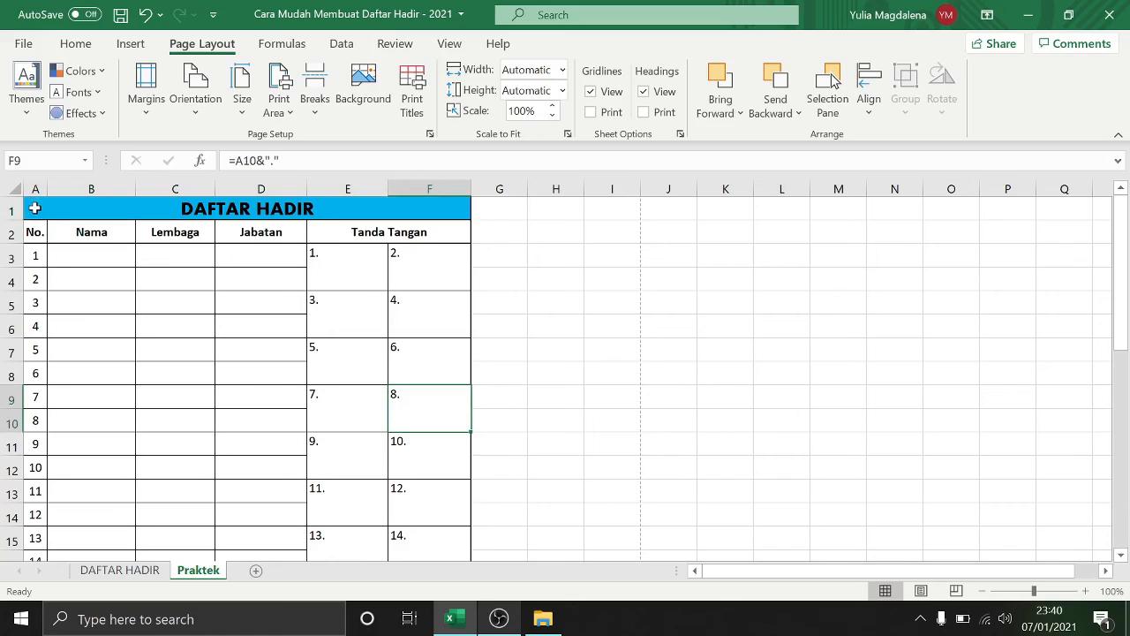
# Step: Set a print area from the title down to row 28, then clear it again
pyautogui.moveTo(38, 208); pyautogui.dragTo(409, 481)
pyautogui.click(278, 110)
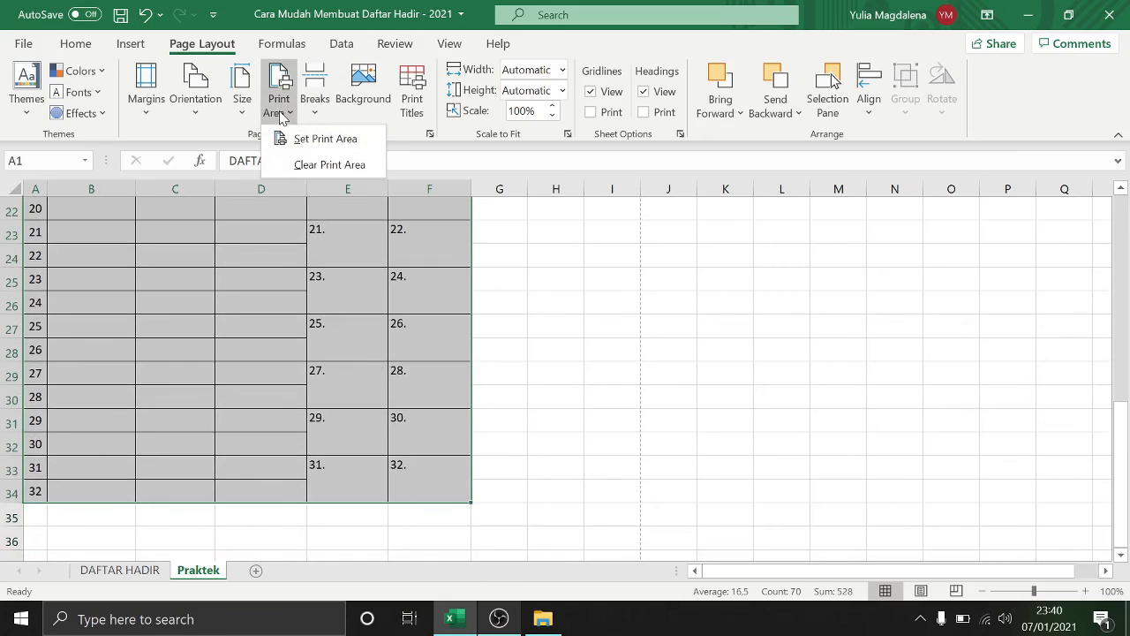
pyautogui.click(305, 141)
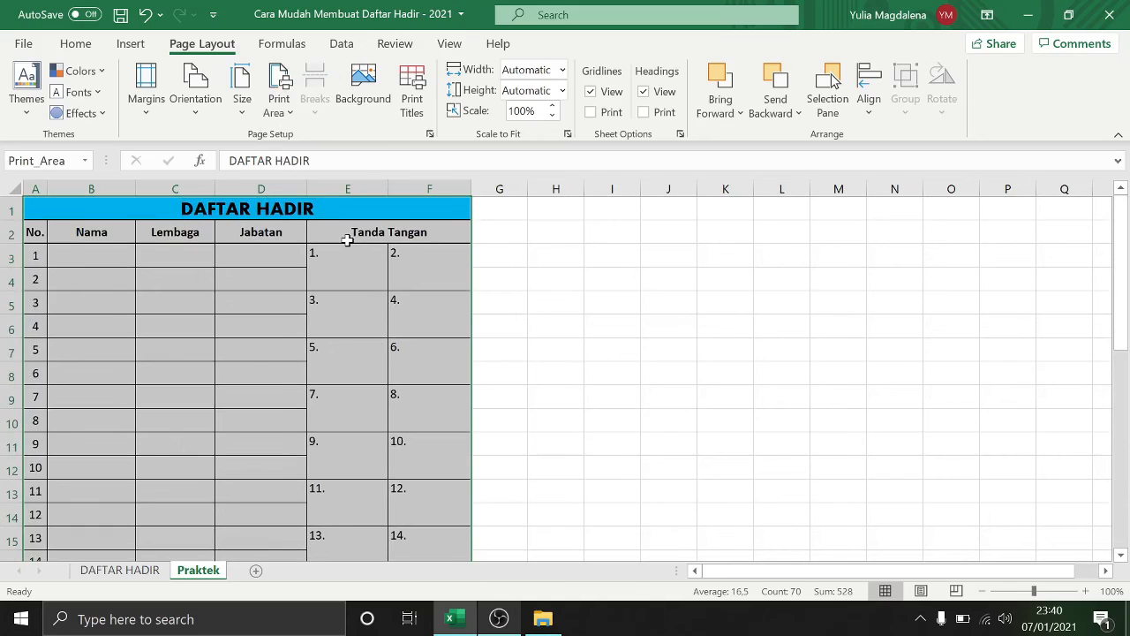
pyautogui.click(284, 111)
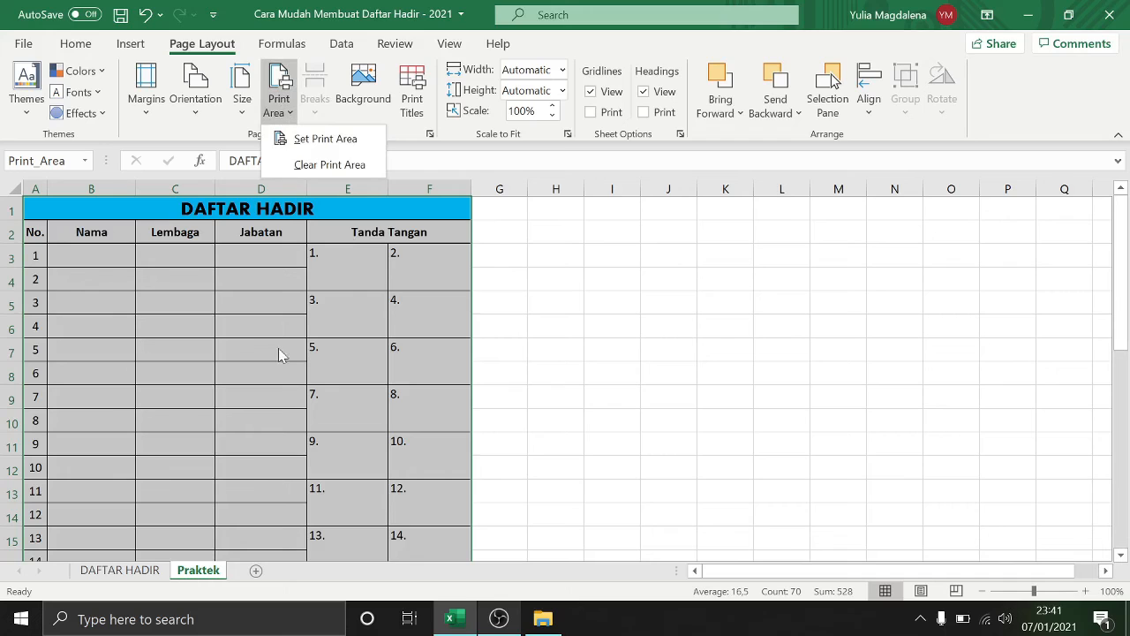
pyautogui.click(318, 166)
# Step: Set the print area to A1:F32, from the DAFTAR HADIR title through entry 30
pyautogui.click(217, 368)
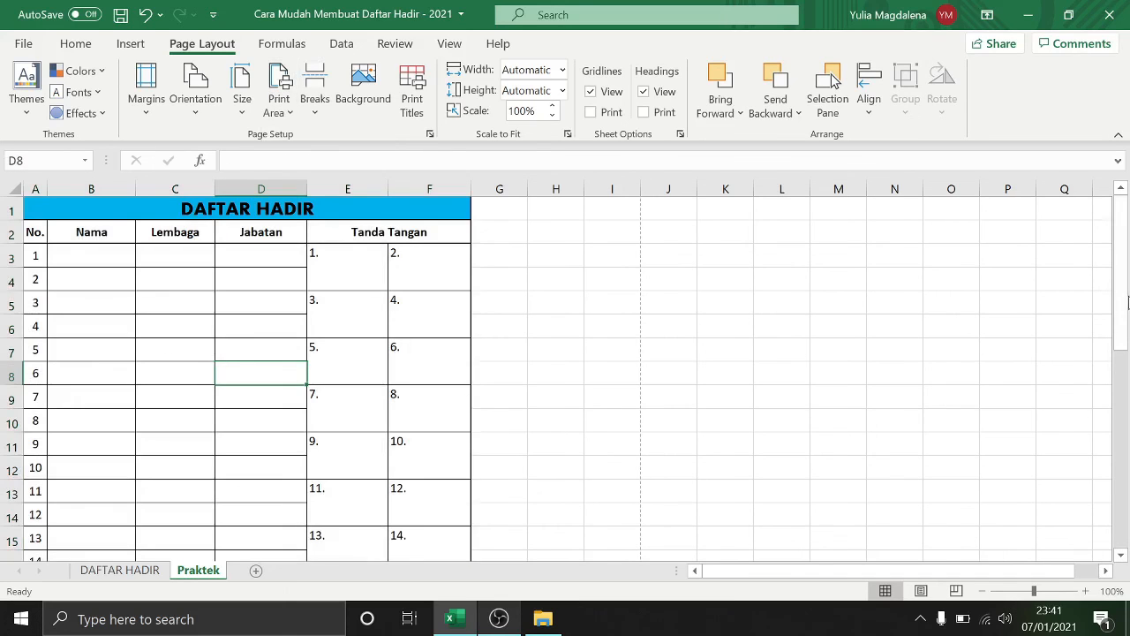
pyautogui.moveTo(1128, 302); pyautogui.dragTo(1123, 302)
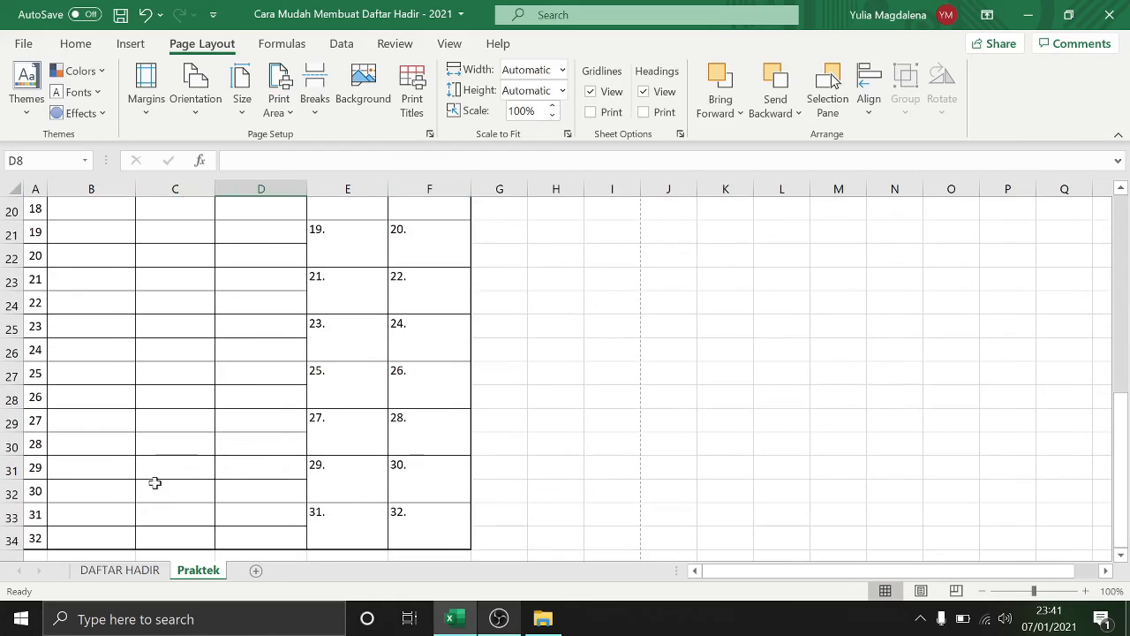
pyautogui.click(35, 492)
pyautogui.click(35, 537)
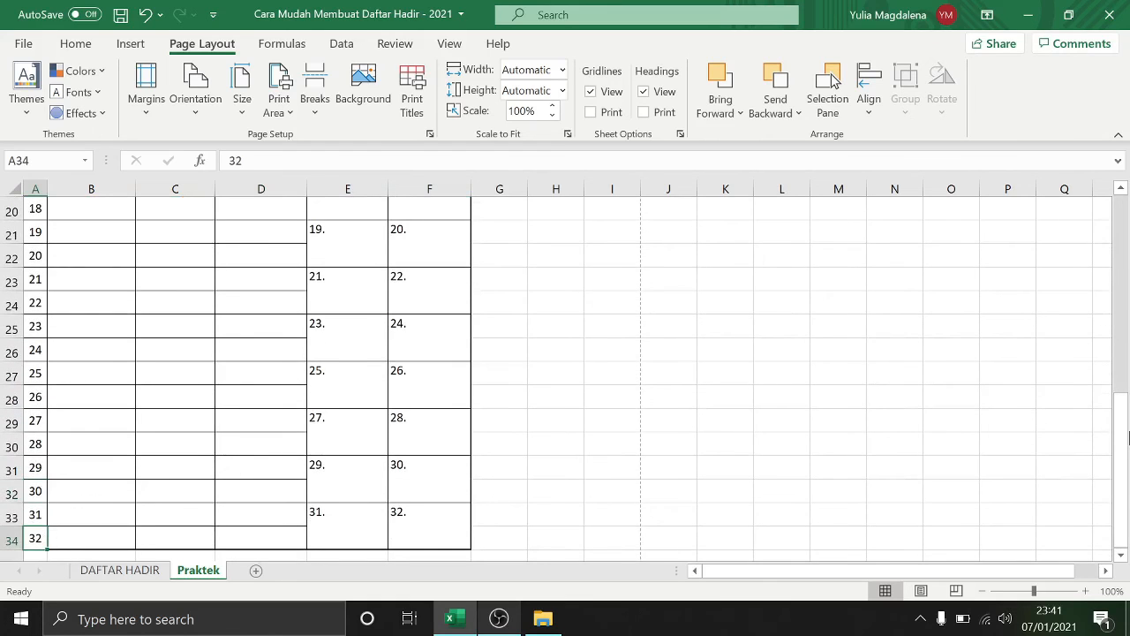
pyautogui.moveTo(1127, 439); pyautogui.dragTo(1123, 283)
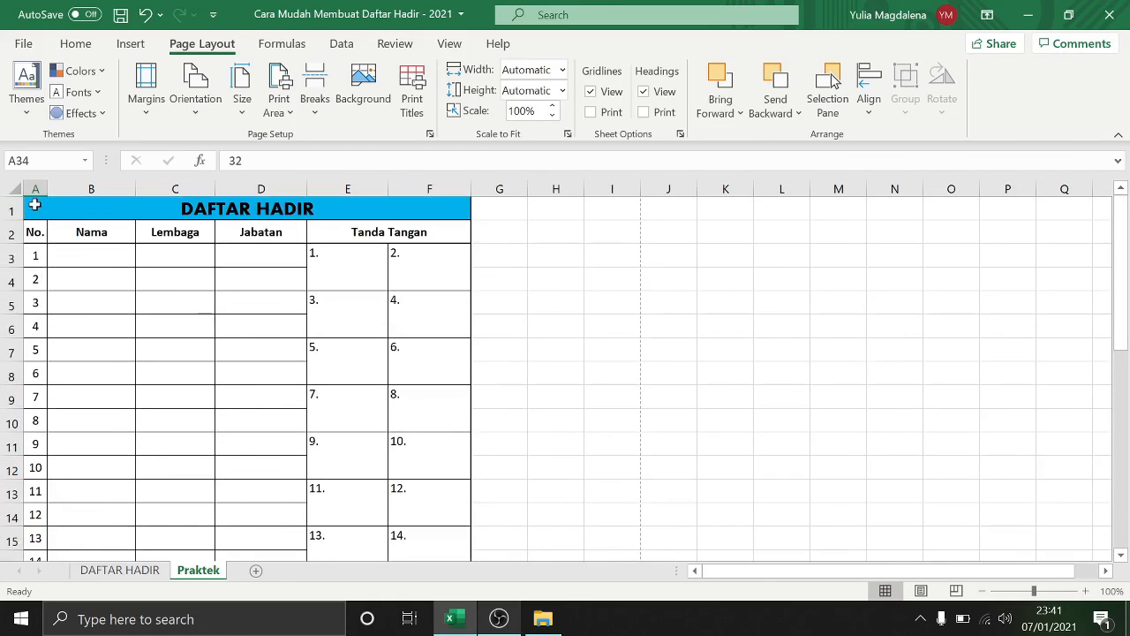
pyautogui.moveTo(34, 205); pyautogui.dragTo(412, 443)
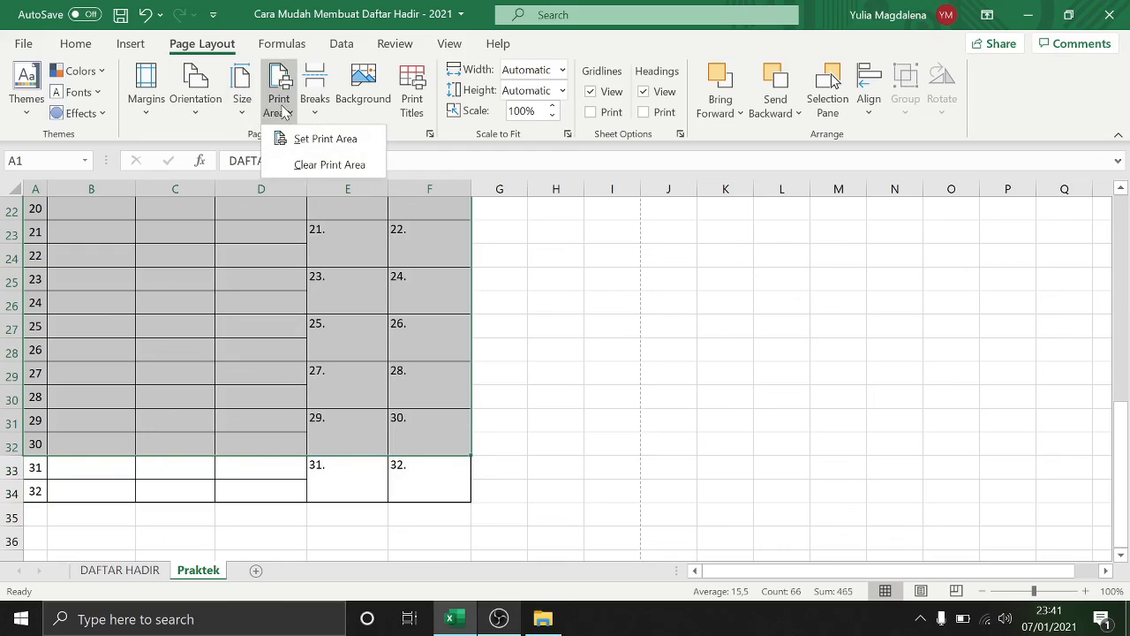
pyautogui.click(296, 139)
pyautogui.scroll(6, 142, 264)
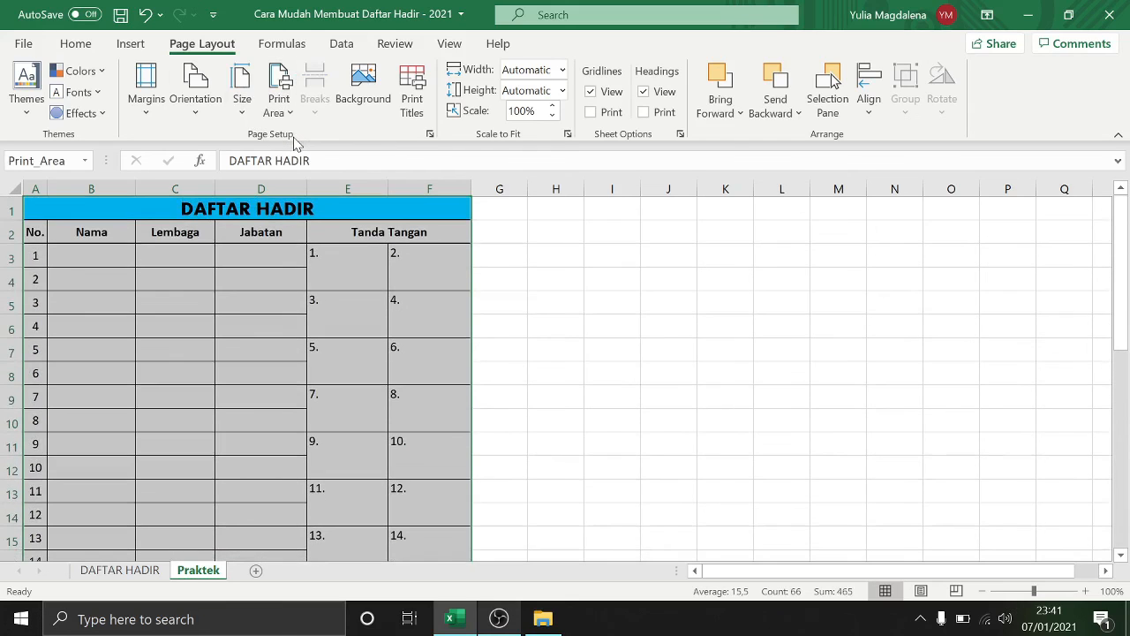
pyautogui.click(141, 346)
pyautogui.click(44, 209)
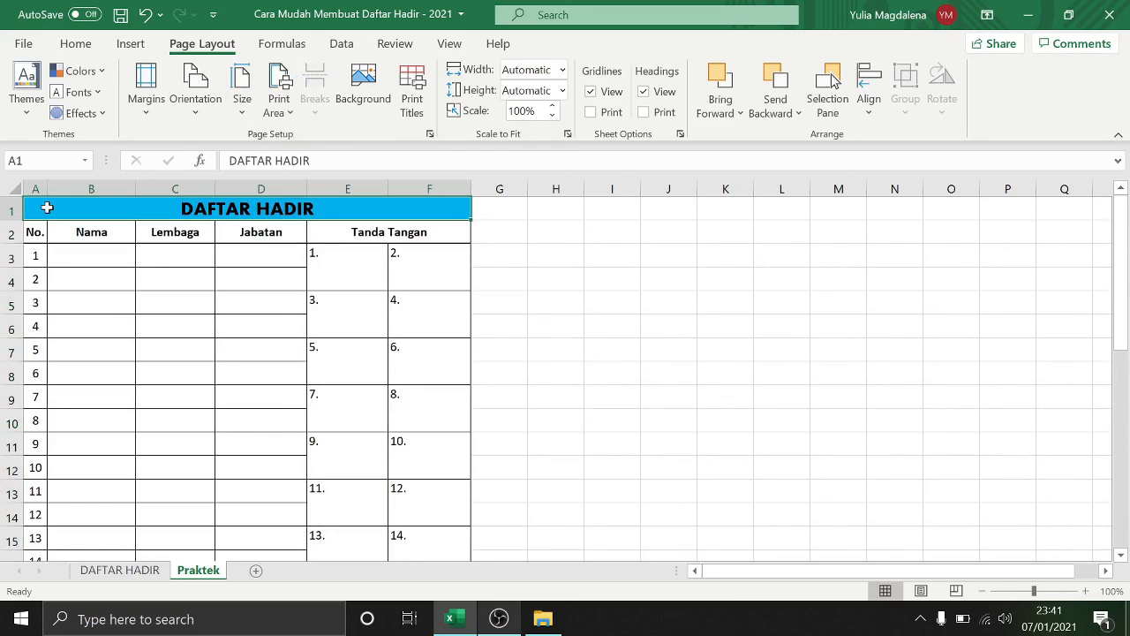
# Step: Preview the sheet in the Print view at actual page size
pyautogui.click(23, 45)
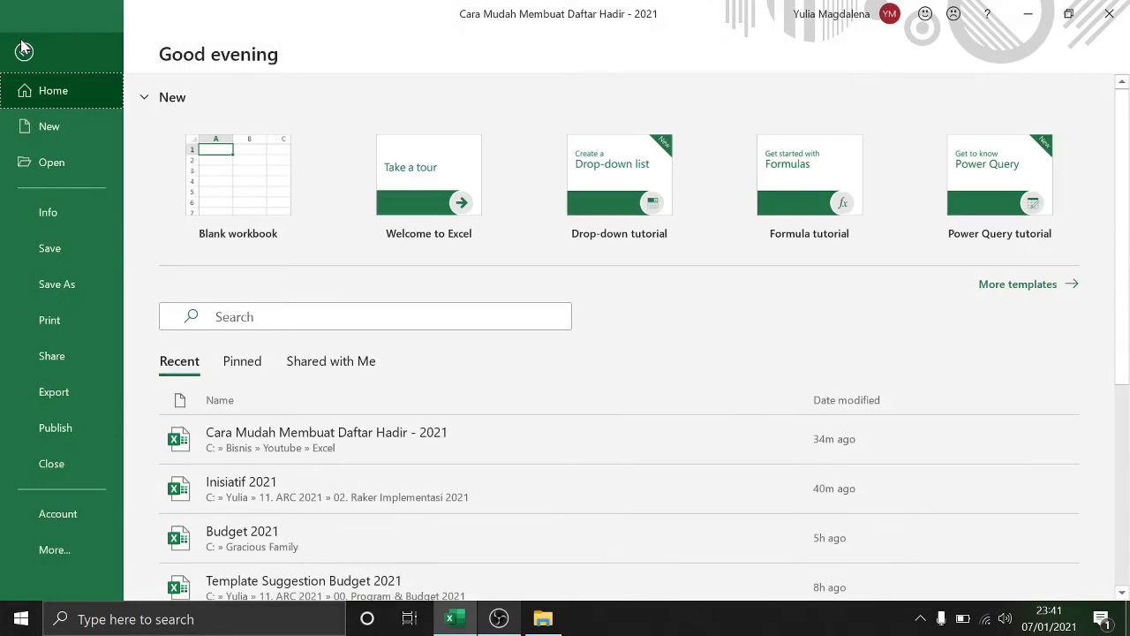
pyautogui.click(59, 323)
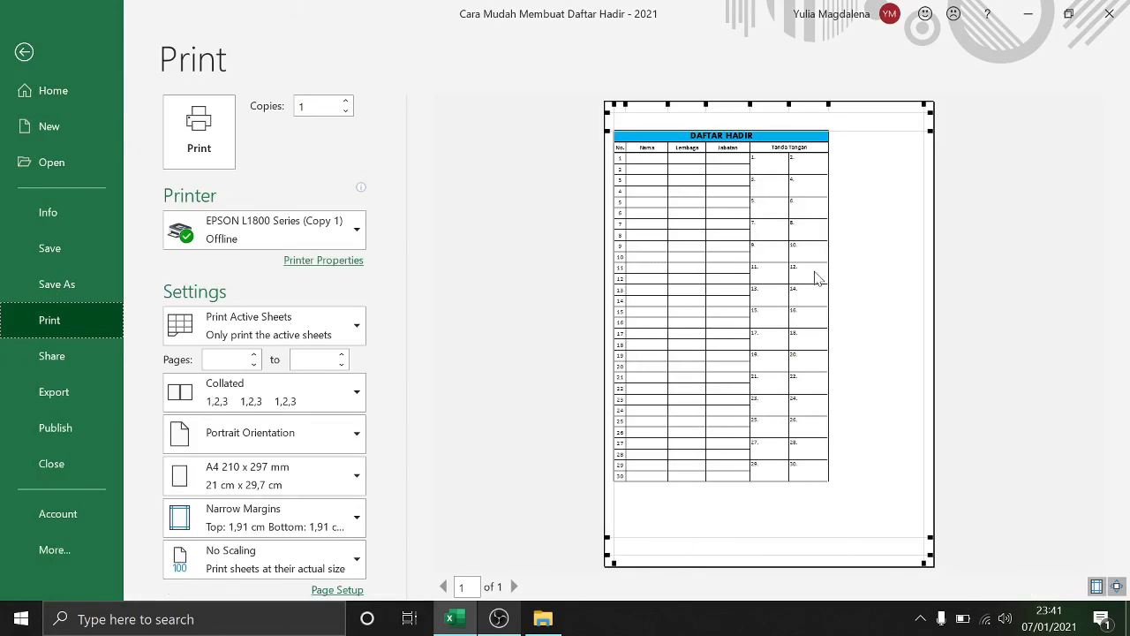
pyautogui.click(1116, 588)
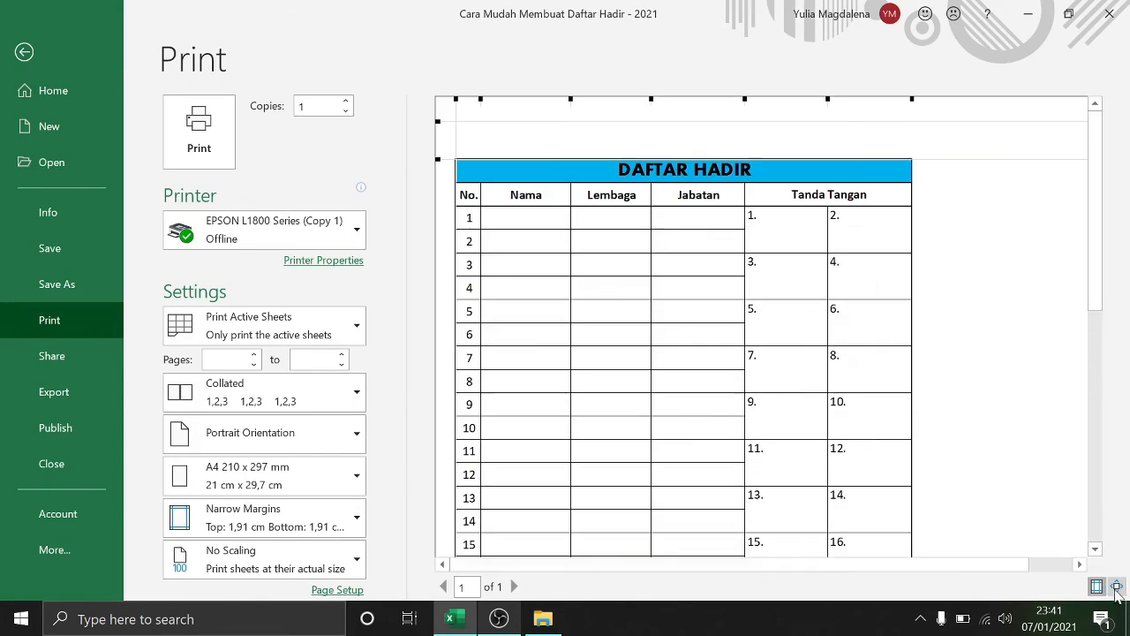
pyautogui.moveTo(1095, 173); pyautogui.dragTo(1097, 414)
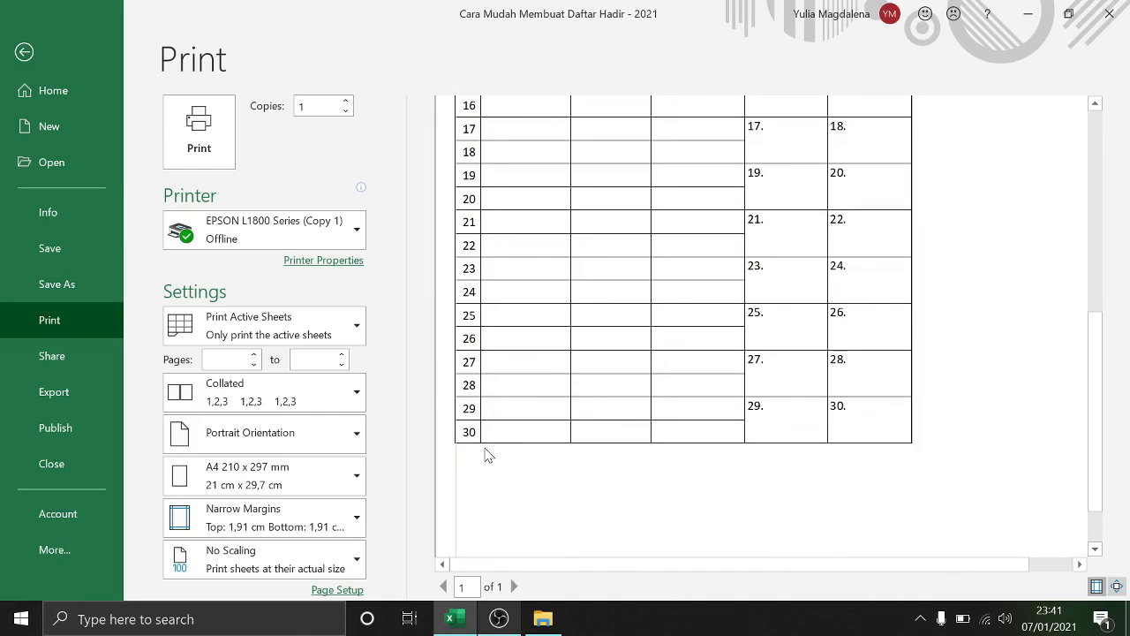
# Step: Back on the worksheet, clear the sheet's print area
pyautogui.click(25, 54)
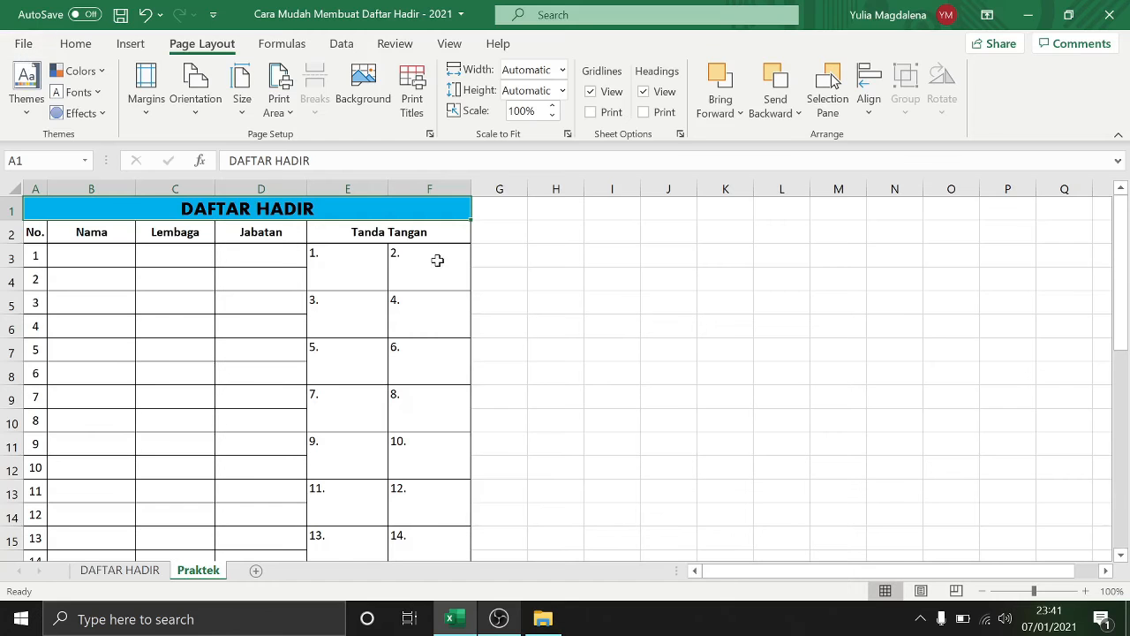
pyautogui.click(328, 299)
pyautogui.click(278, 104)
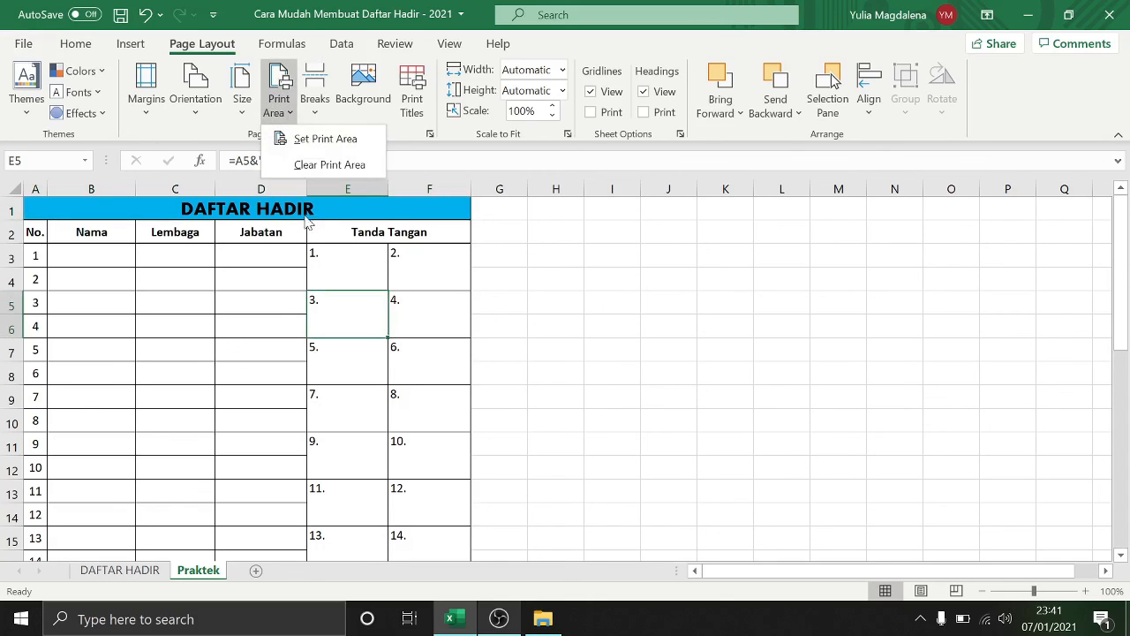
pyautogui.click(329, 164)
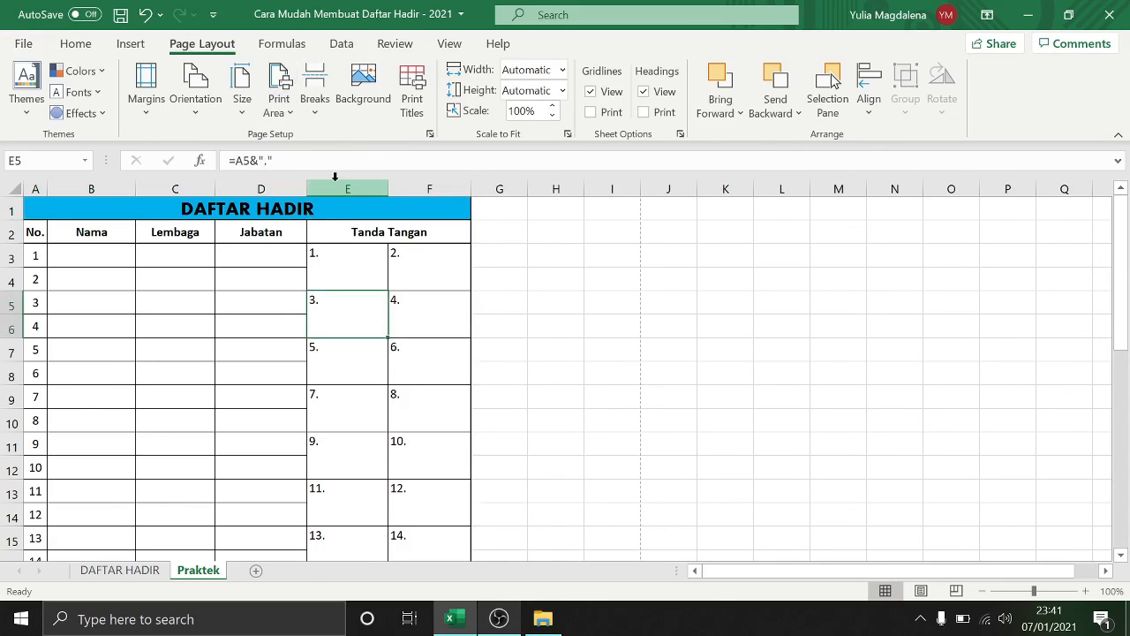
# Step: Preview the whole A4 portrait page showing the table through number 32
pyautogui.click(24, 44)
pyautogui.click(53, 318)
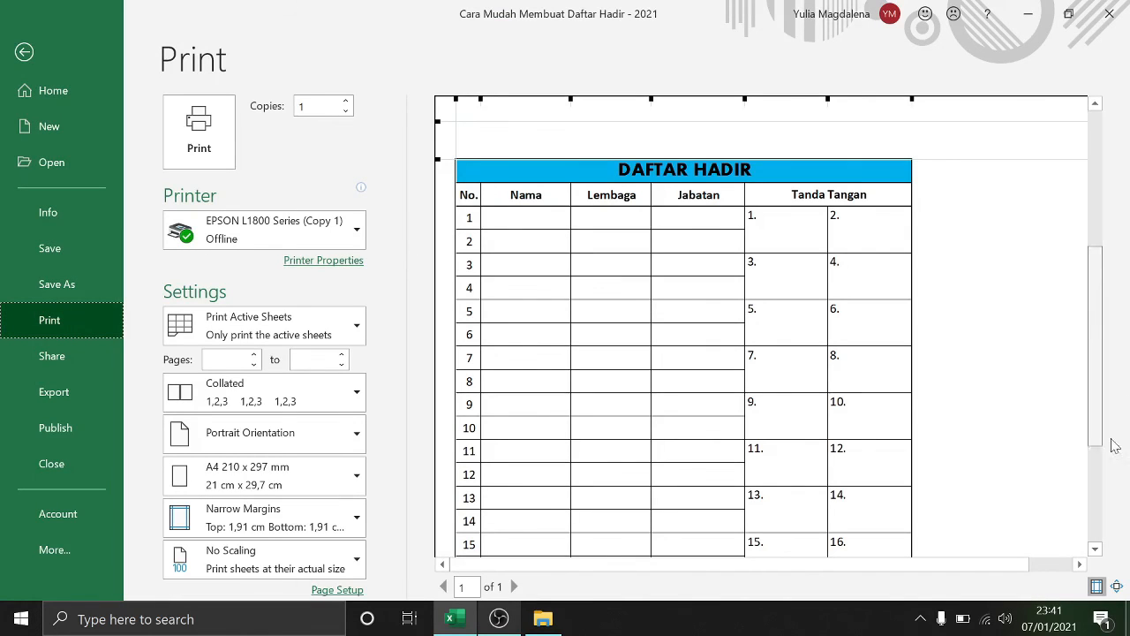
pyautogui.scroll(-5, 1103, 543)
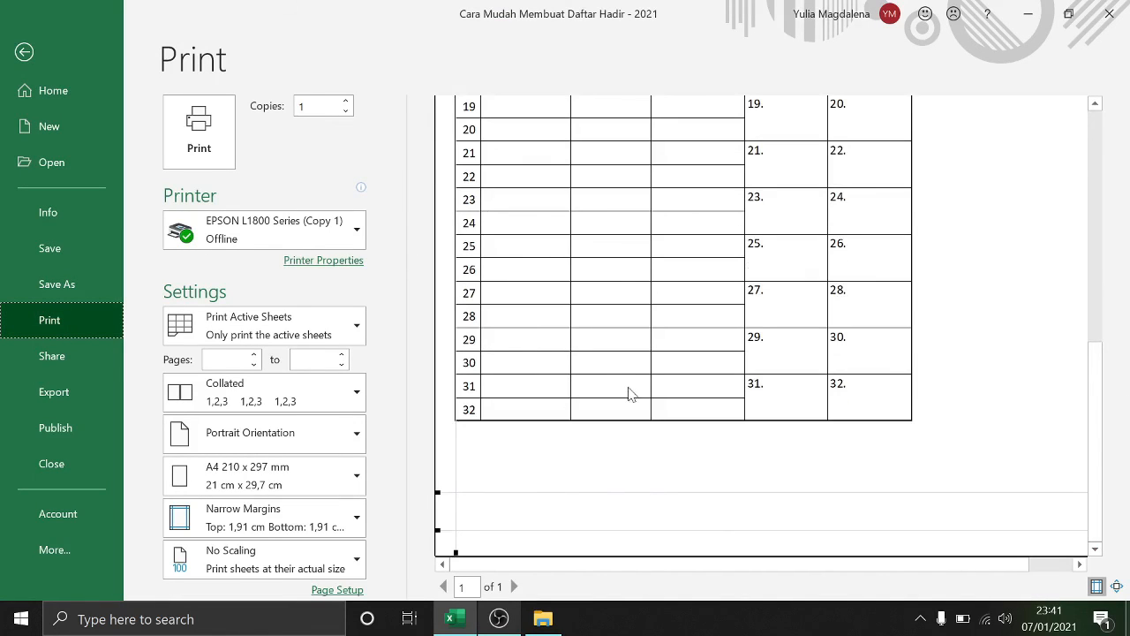
pyautogui.moveTo(1097, 380); pyautogui.dragTo(1091, 141)
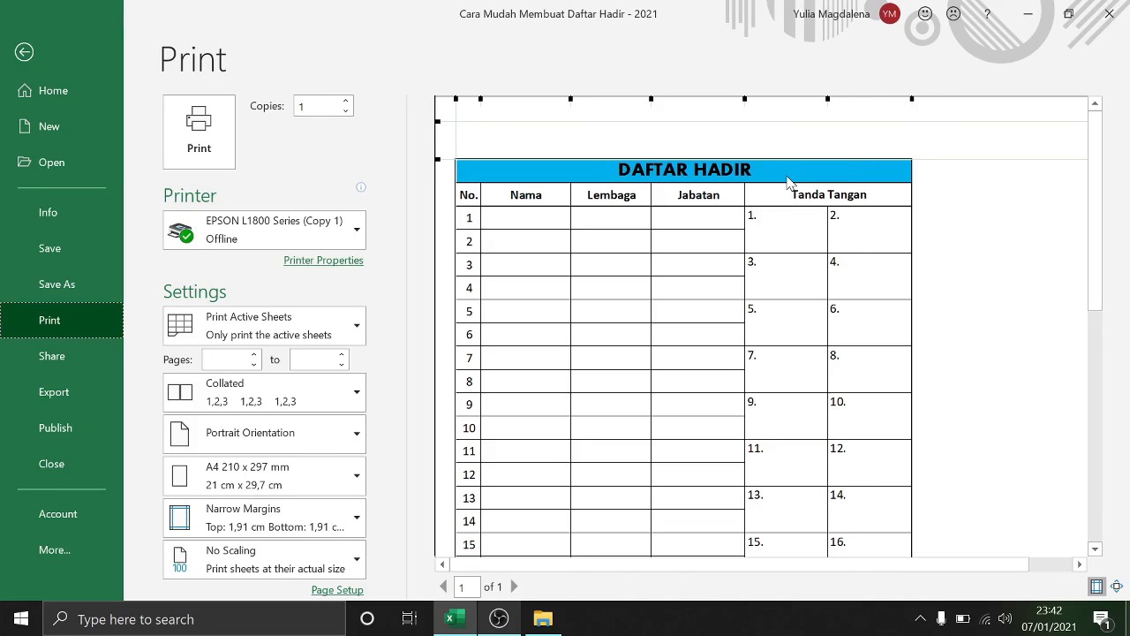
pyautogui.click(1118, 586)
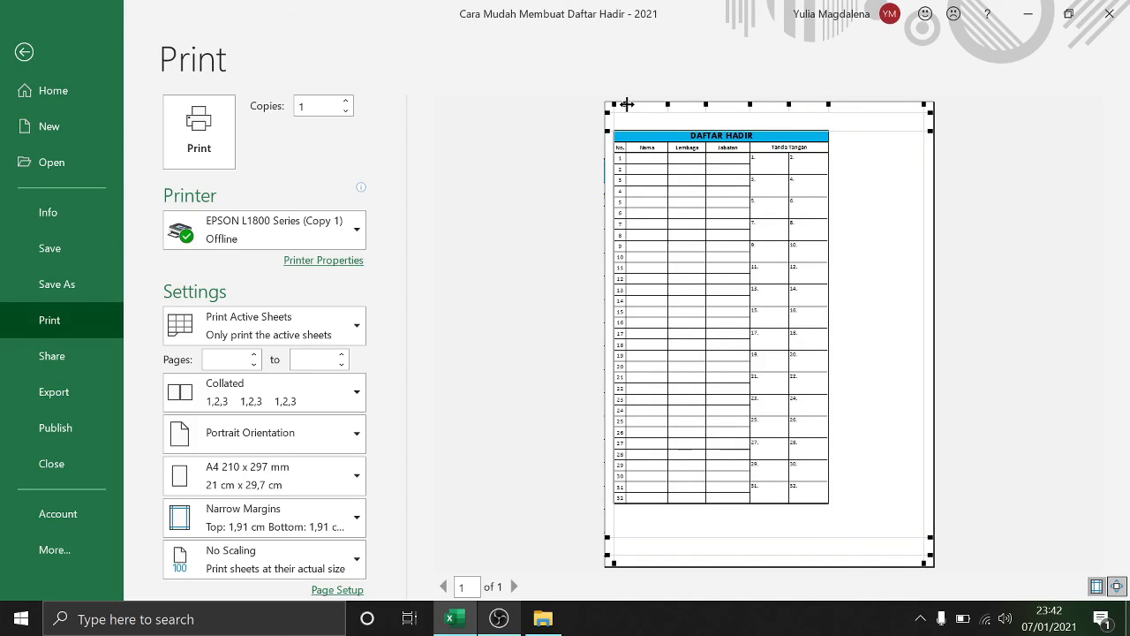
# Step: In the preview, widen the Nama column substantially and the Tanda Tangan column slightly
pyautogui.moveTo(669, 103); pyautogui.dragTo(788, 102)
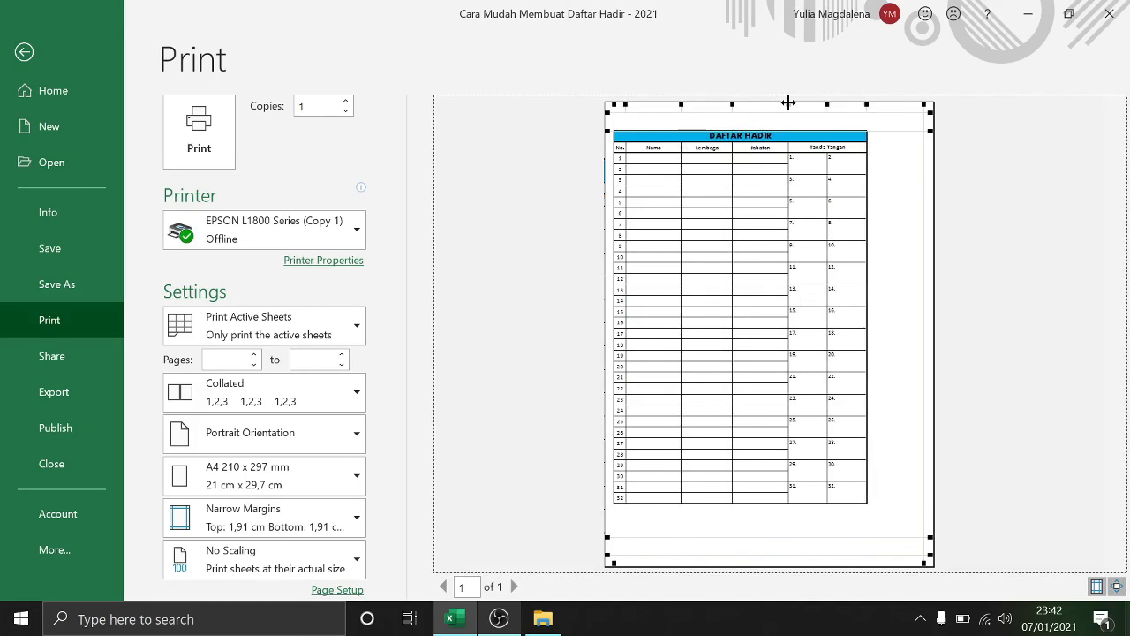
pyautogui.moveTo(681, 104); pyautogui.dragTo(716, 105)
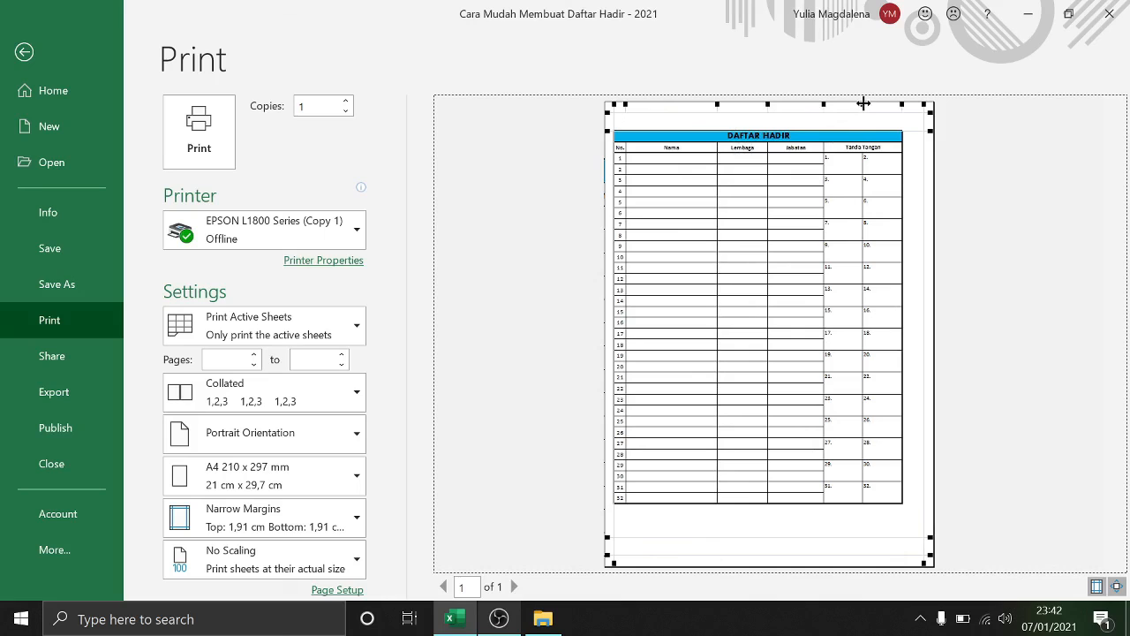
pyautogui.moveTo(864, 103)
pyautogui.mouseDown()
pyautogui.moveTo(910, 104)
pyautogui.moveTo(873, 104)
pyautogui.mouseUp()
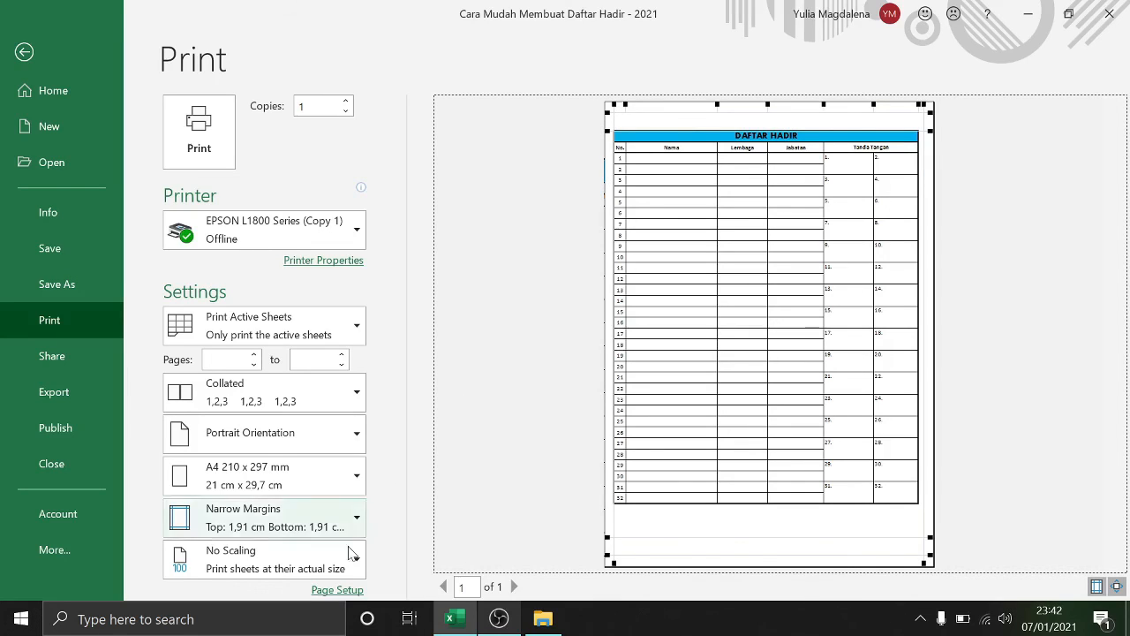
# Step: In Page Setup Margins, centre the table horizontally on the page
pyautogui.click(336, 590)
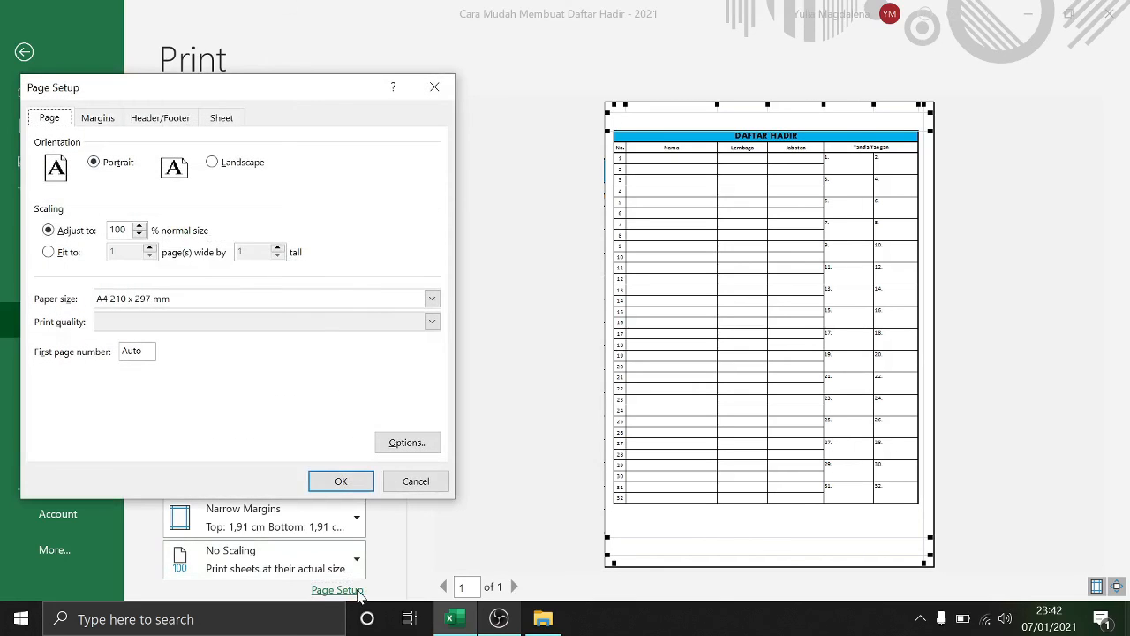
pyautogui.click(98, 120)
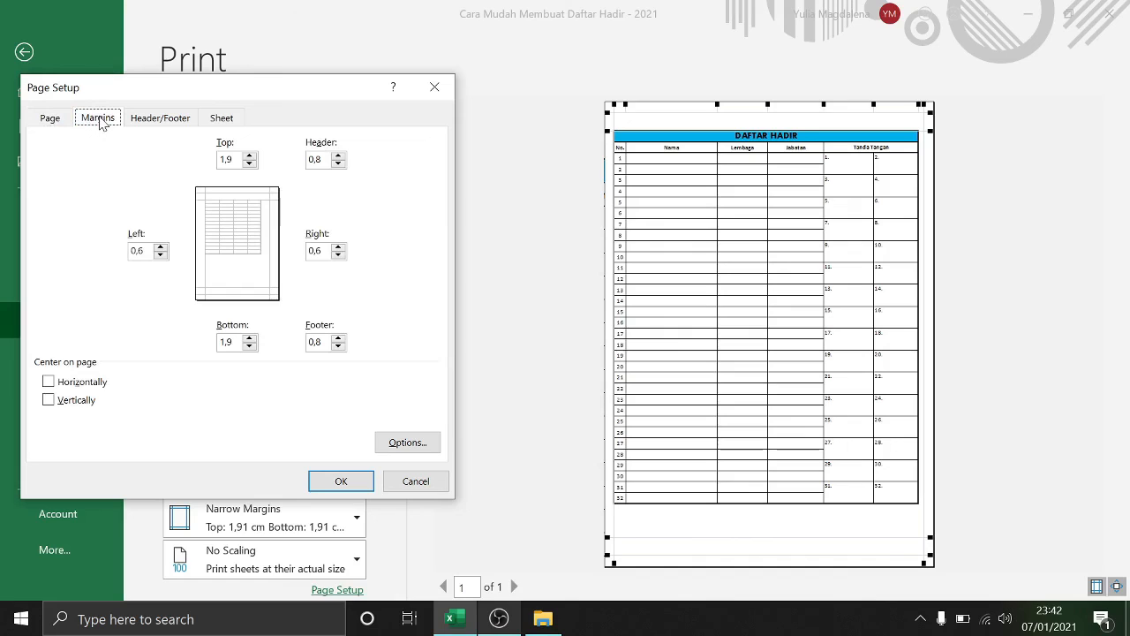
pyautogui.click(55, 385)
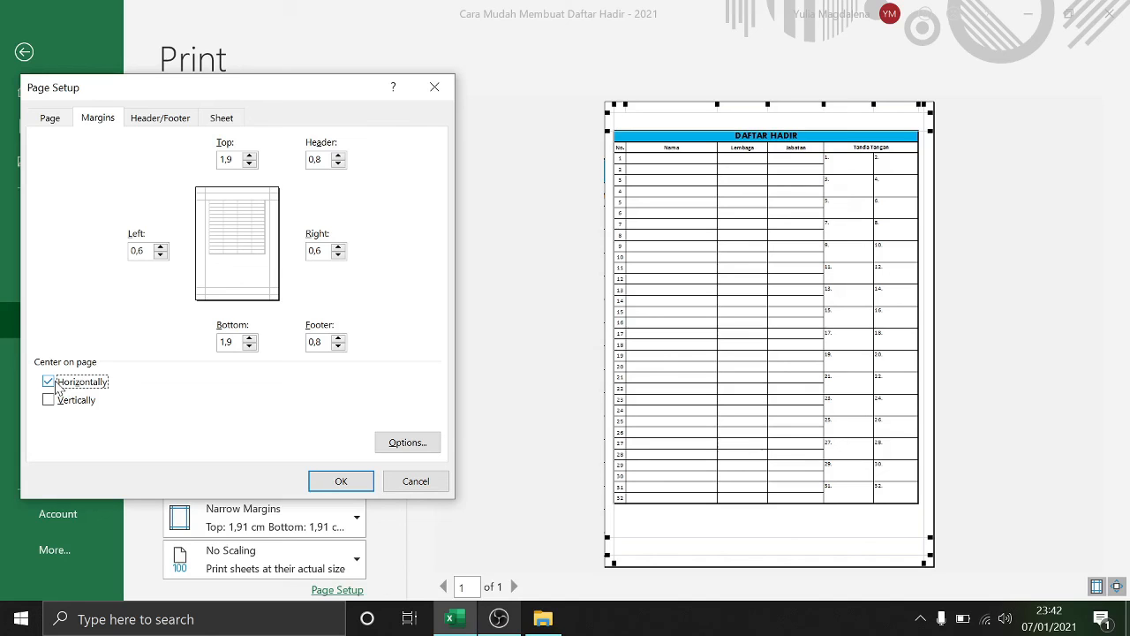
pyautogui.click(341, 481)
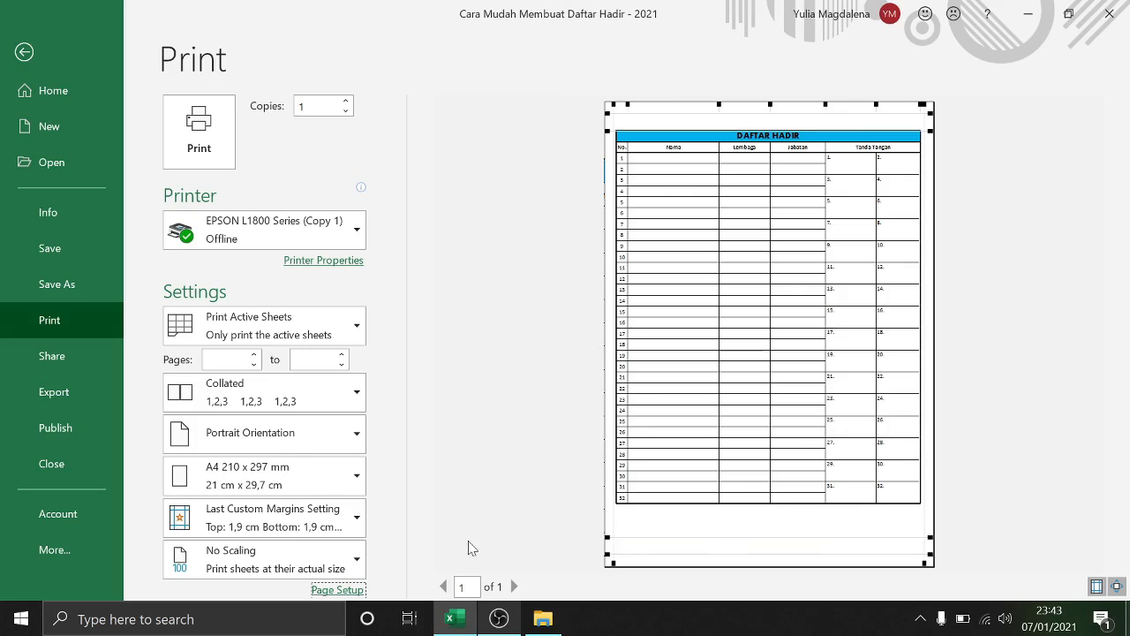
# Step: Switch the page centring from horizontal to vertical only
pyautogui.click(338, 588)
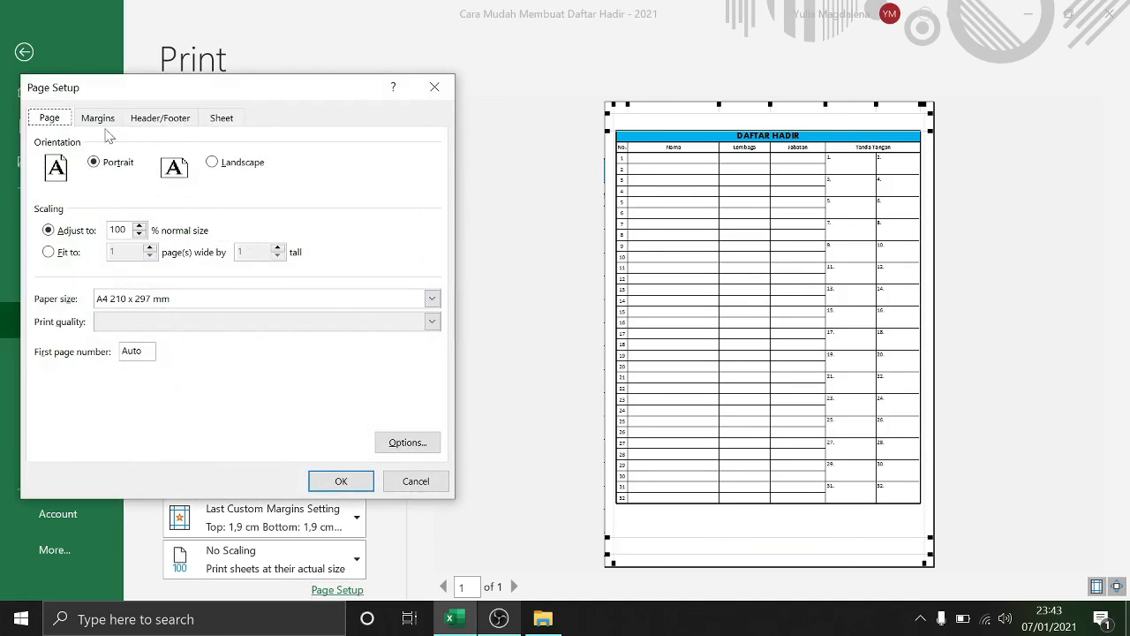
pyautogui.click(100, 120)
pyautogui.click(49, 381)
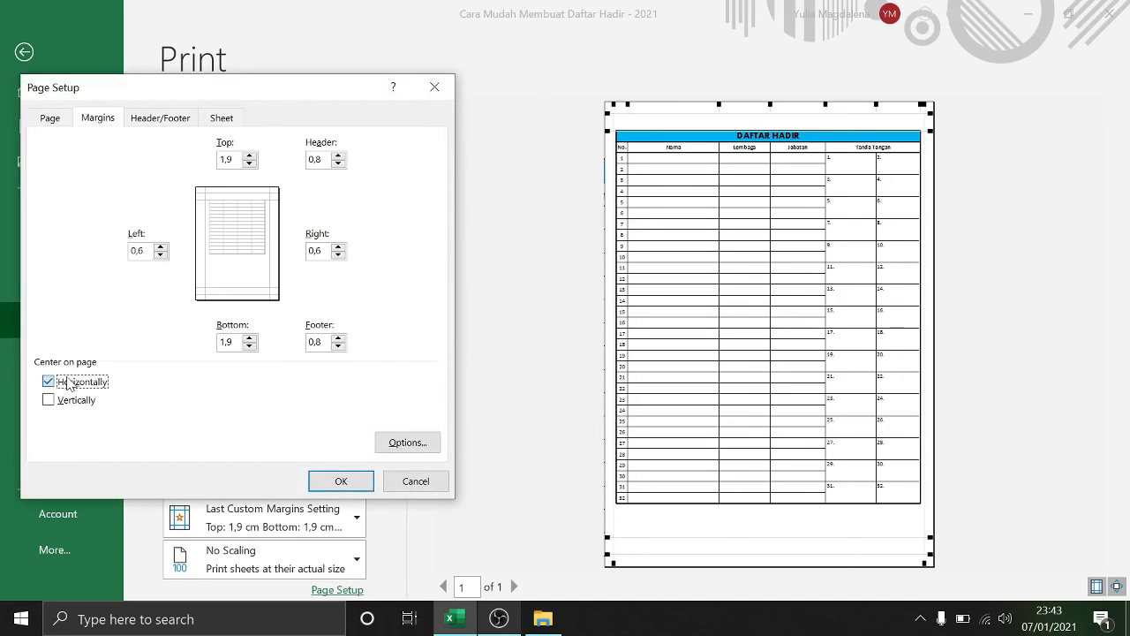
pyautogui.click(48, 401)
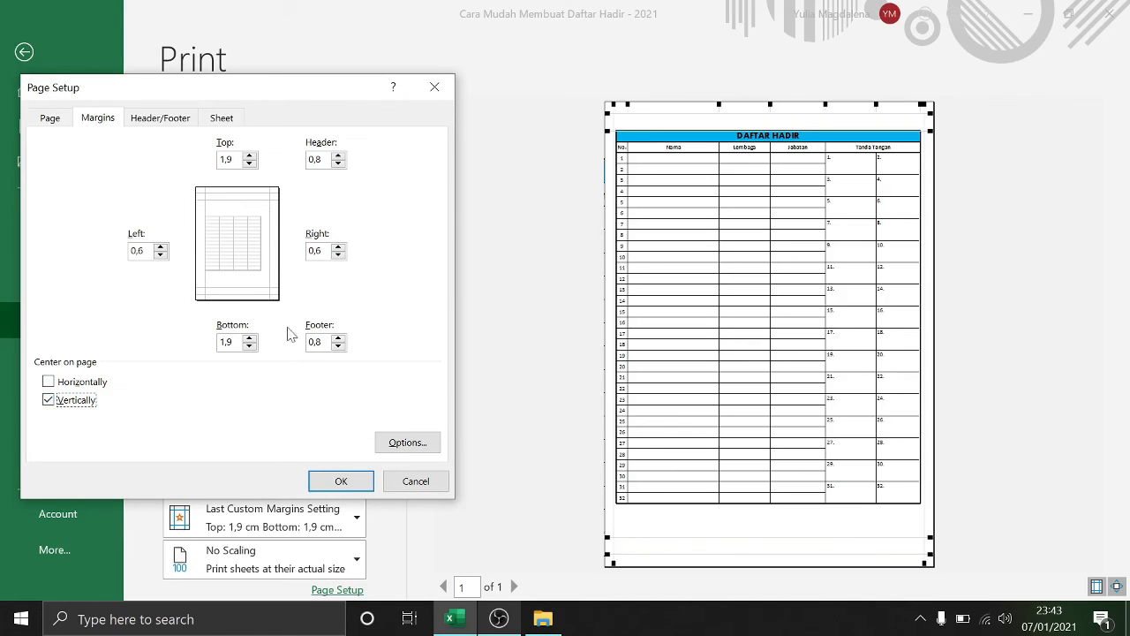
pyautogui.click(333, 485)
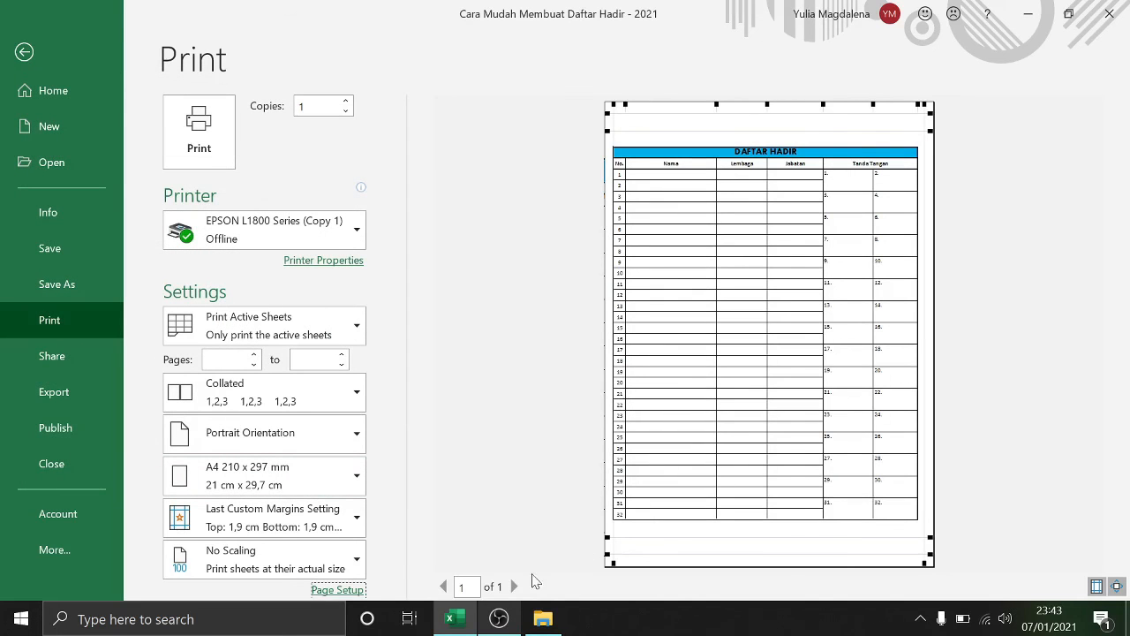
# Step: Add horizontal centring so the table is centred both ways
pyautogui.click(338, 590)
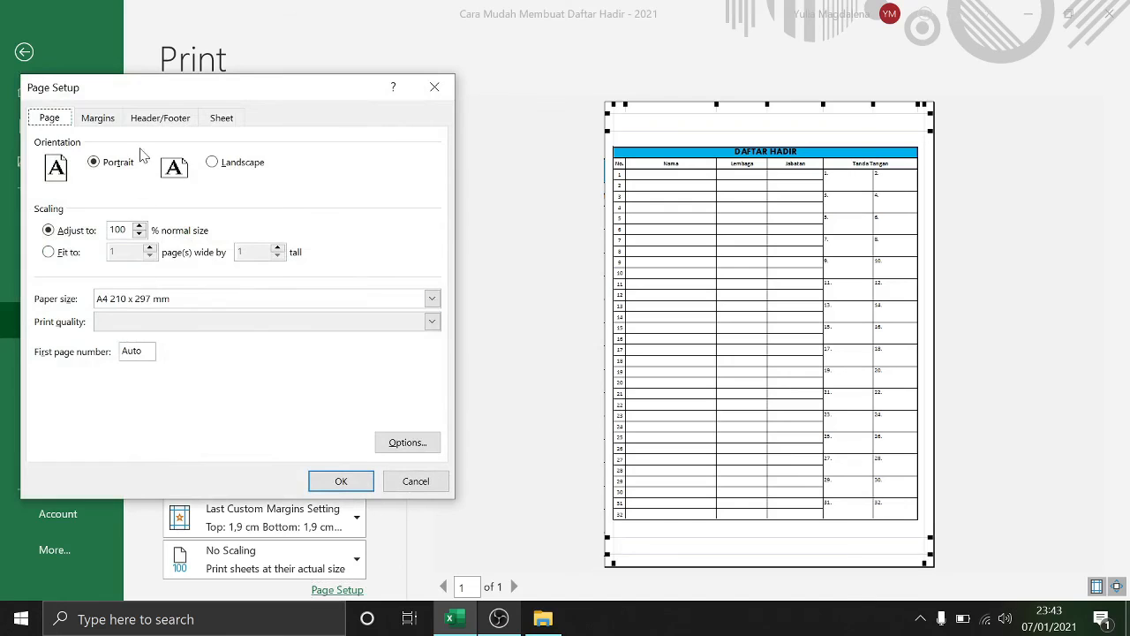
pyautogui.click(101, 118)
pyautogui.click(86, 381)
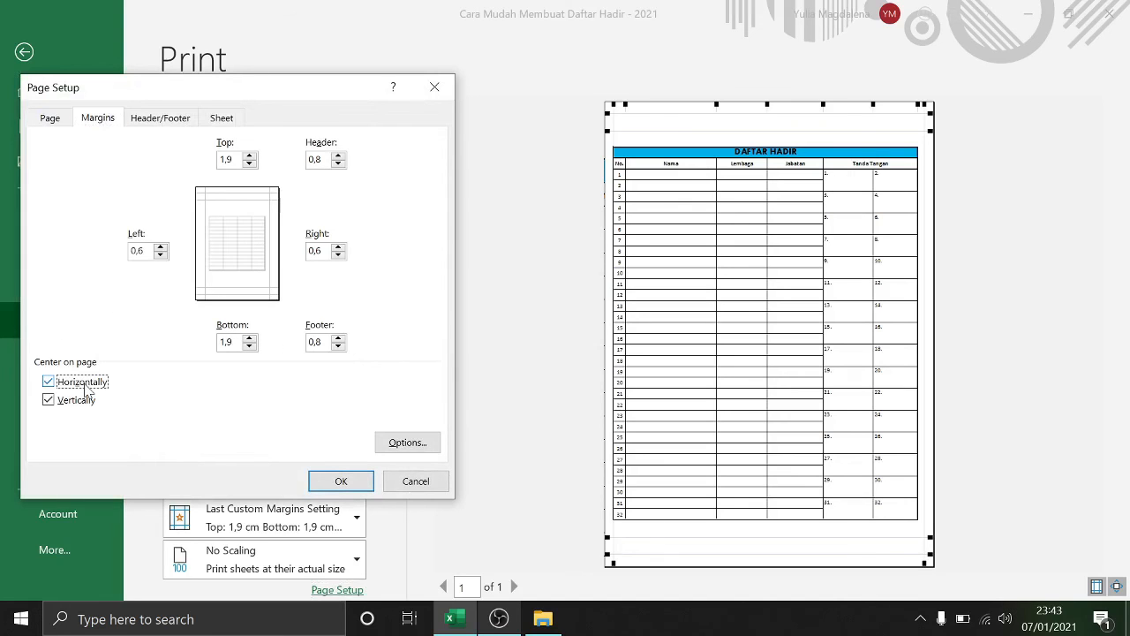
pyautogui.click(341, 482)
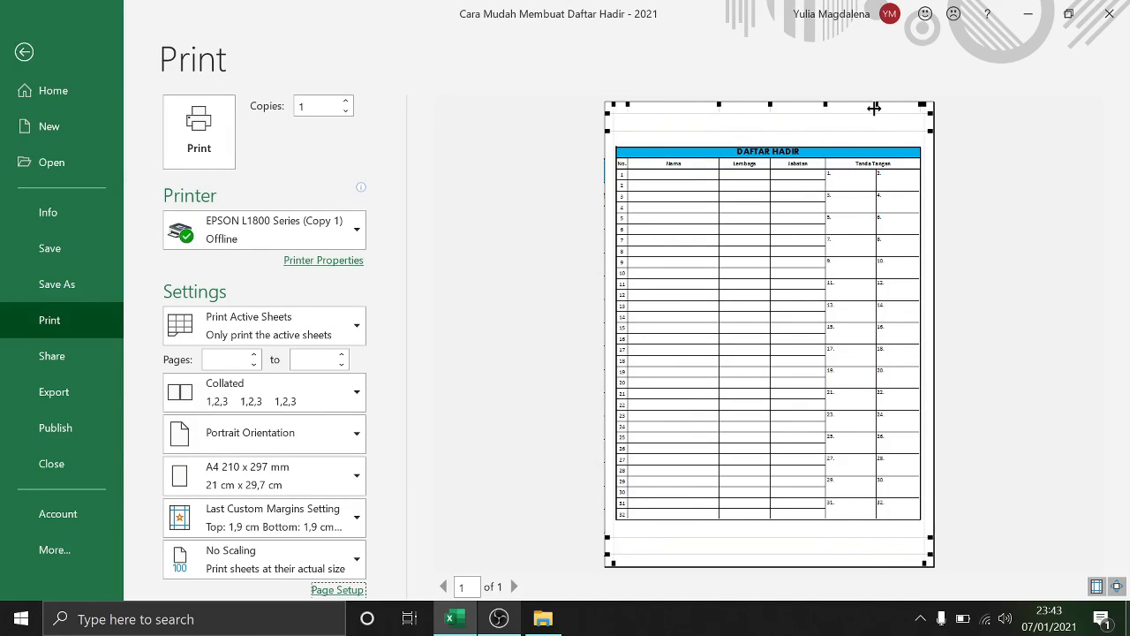
# Step: Adjust the Tanda Tangan column width and set top and bottom margins to 1,14 and 1,35 cm
pyautogui.moveTo(874, 107); pyautogui.dragTo(912, 105)
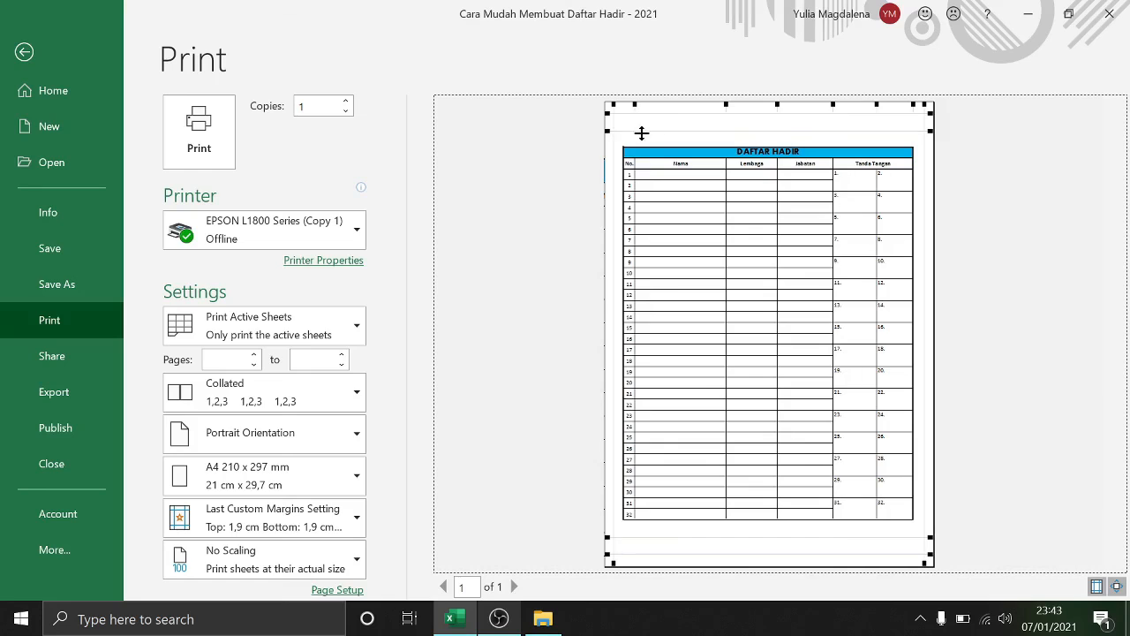
pyautogui.moveTo(624, 130); pyautogui.dragTo(628, 117)
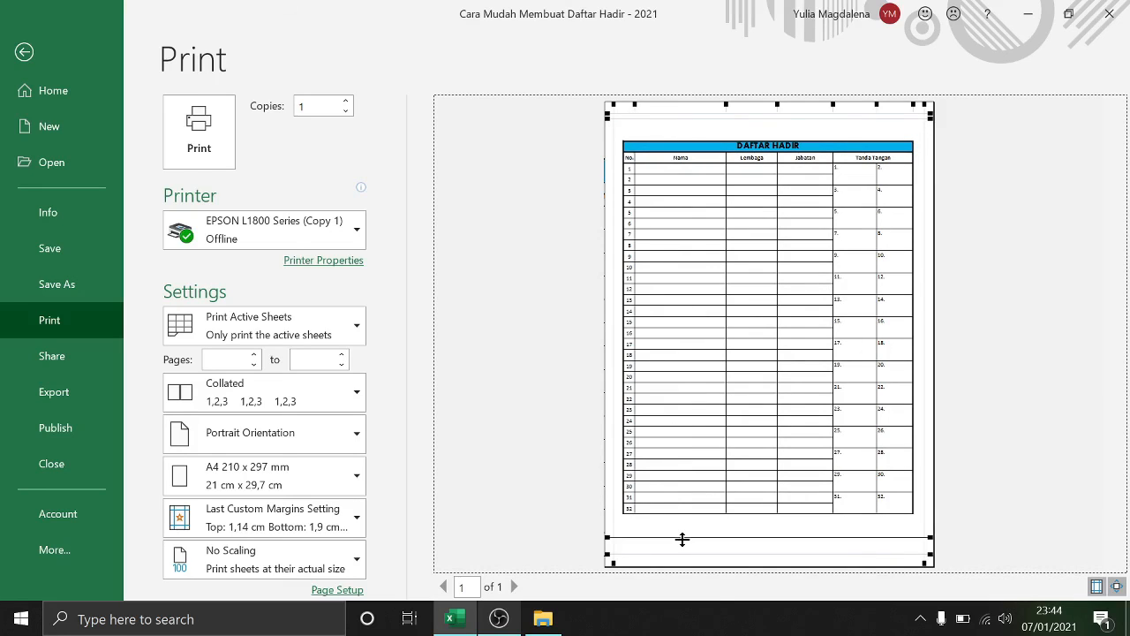
pyautogui.moveTo(681, 537); pyautogui.dragTo(682, 549)
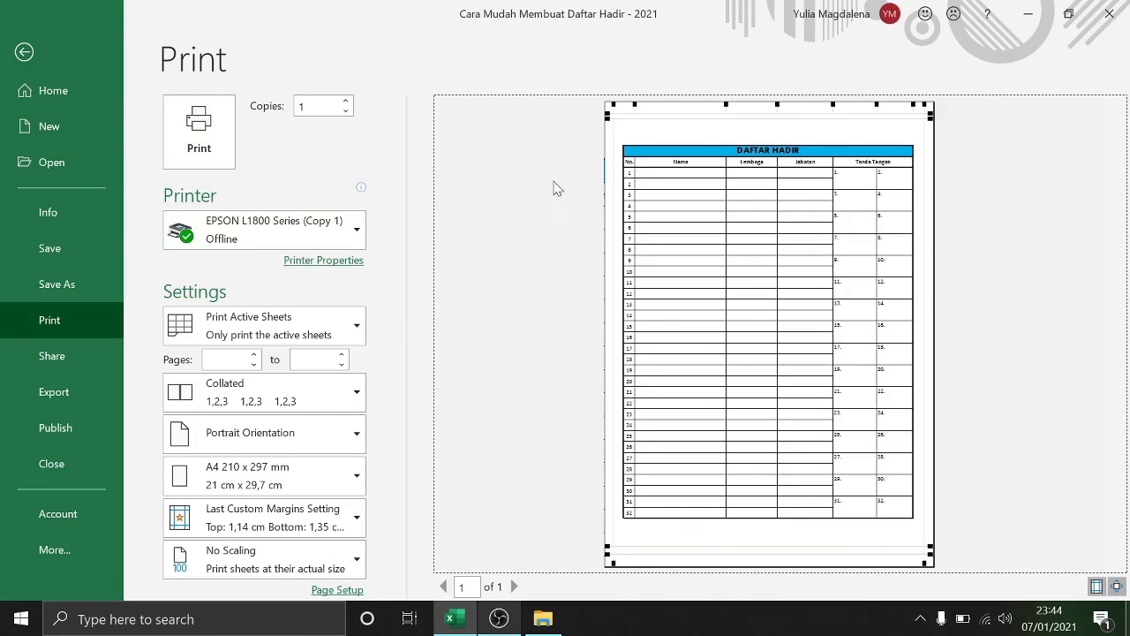
# Step: Return to the Praktek worksheet and select the DAFTAR HADIR title and Tanda Tangan header
pyautogui.click(24, 52)
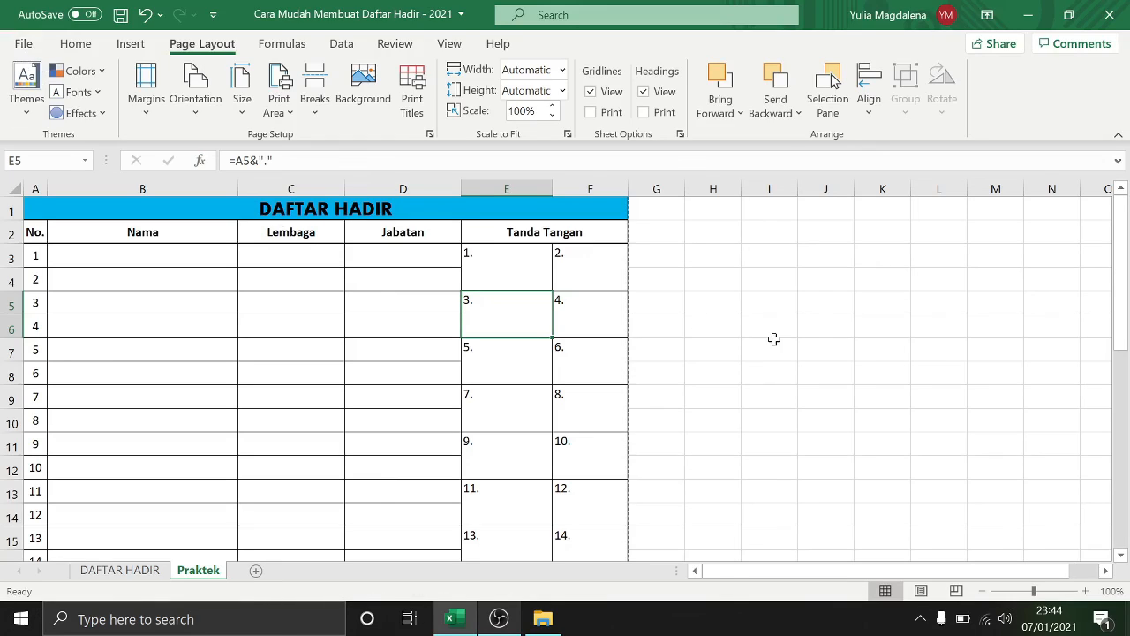
pyautogui.click(676, 340)
pyautogui.click(126, 206)
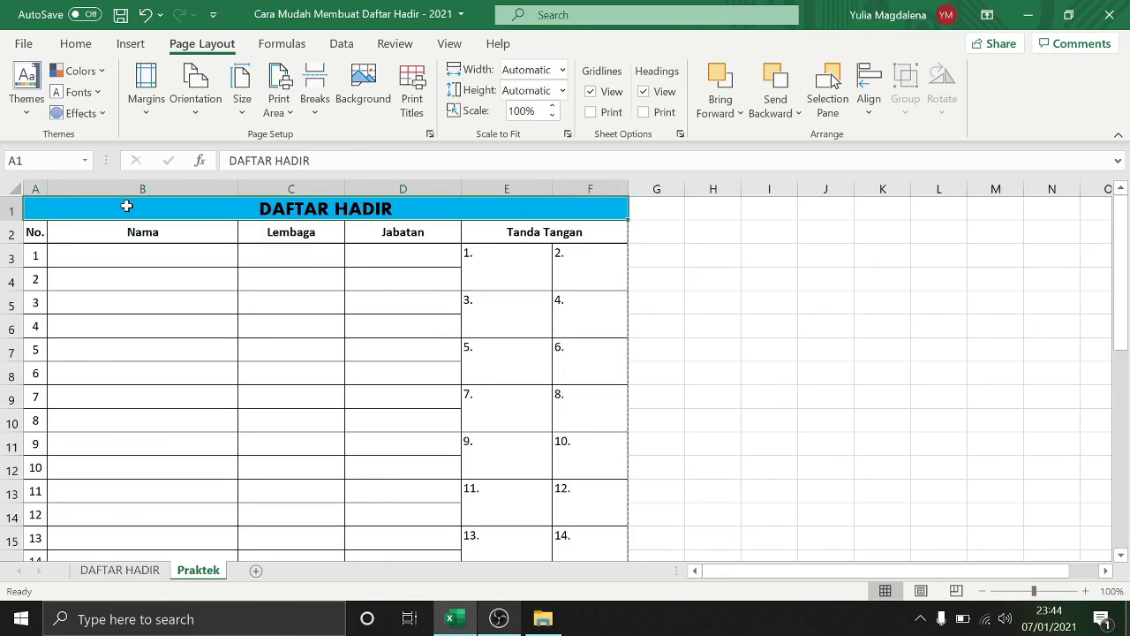
pyautogui.click(616, 232)
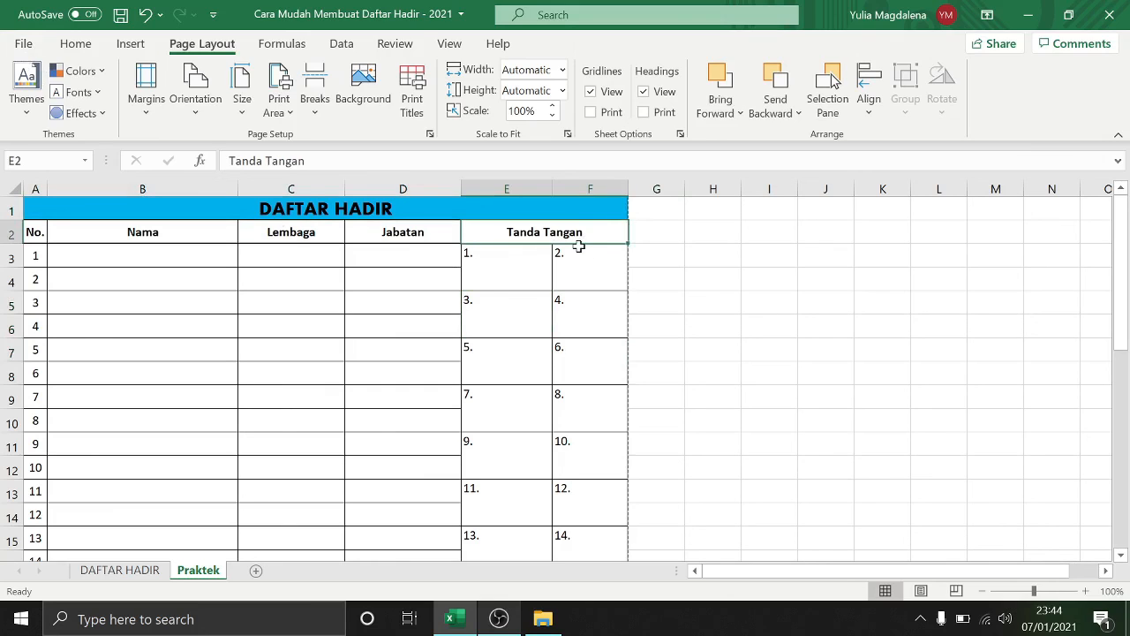